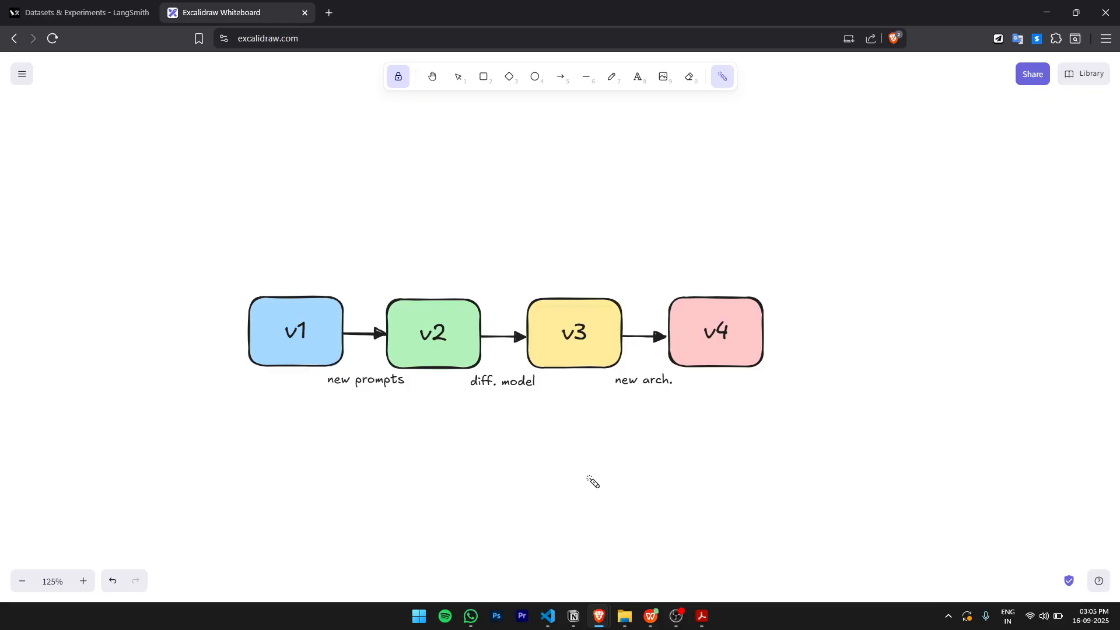
Review the v1–v4 version diagram and the Datasets outline on the whiteboard
{"action": "mouse_move", "coordinate": [294, 266]}
{"action": "left_mouse_down"}
{"action": "mouse_move", "coordinate": [320, 266]}
{"action": "mouse_move", "coordinate": [243, 379]}
{"action": "mouse_move", "coordinate": [292, 343]}
{"action": "left_mouse_up"}
{"action": "mouse_move", "coordinate": [160, 371]}
{"action": "left_mouse_down"}
{"action": "mouse_move", "coordinate": [281, 345]}
{"action": "mouse_move", "coordinate": [388, 219]}
{"action": "left_mouse_up"}
{"action": "mouse_move", "coordinate": [736, 285]}
{"action": "left_mouse_down"}
{"action": "mouse_move", "coordinate": [663, 325]}
{"action": "mouse_move", "coordinate": [675, 304]}
{"action": "left_mouse_up"}
{"action": "left_click_drag", "start_coordinate": [641, 415], "coordinate": [623, 192]}
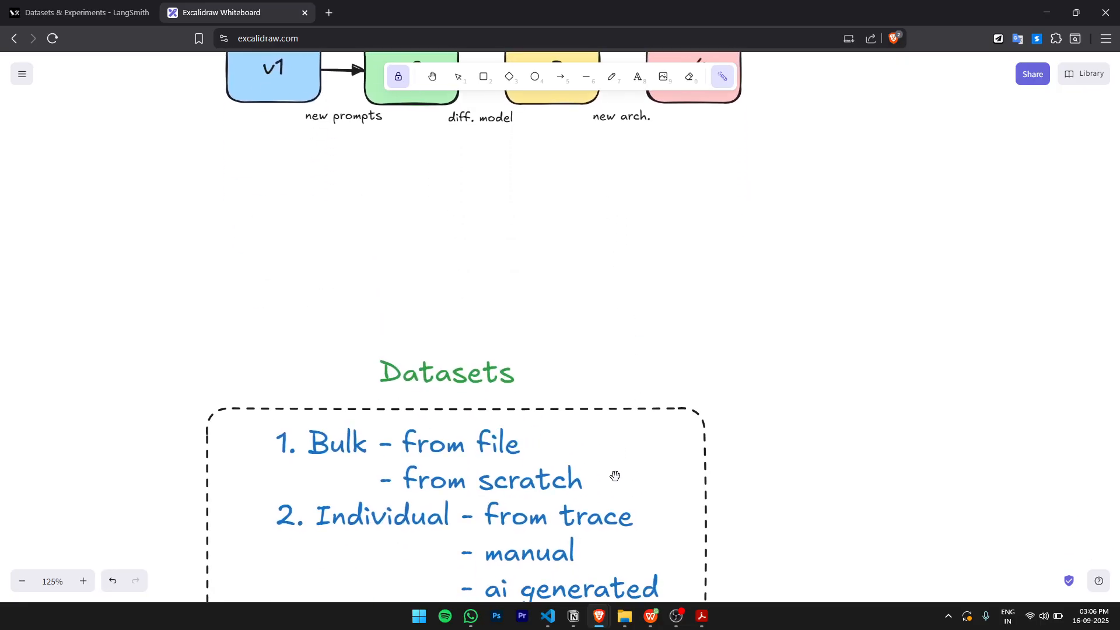
{"action": "left_click_drag", "start_coordinate": [614, 476], "coordinate": [682, 276]}
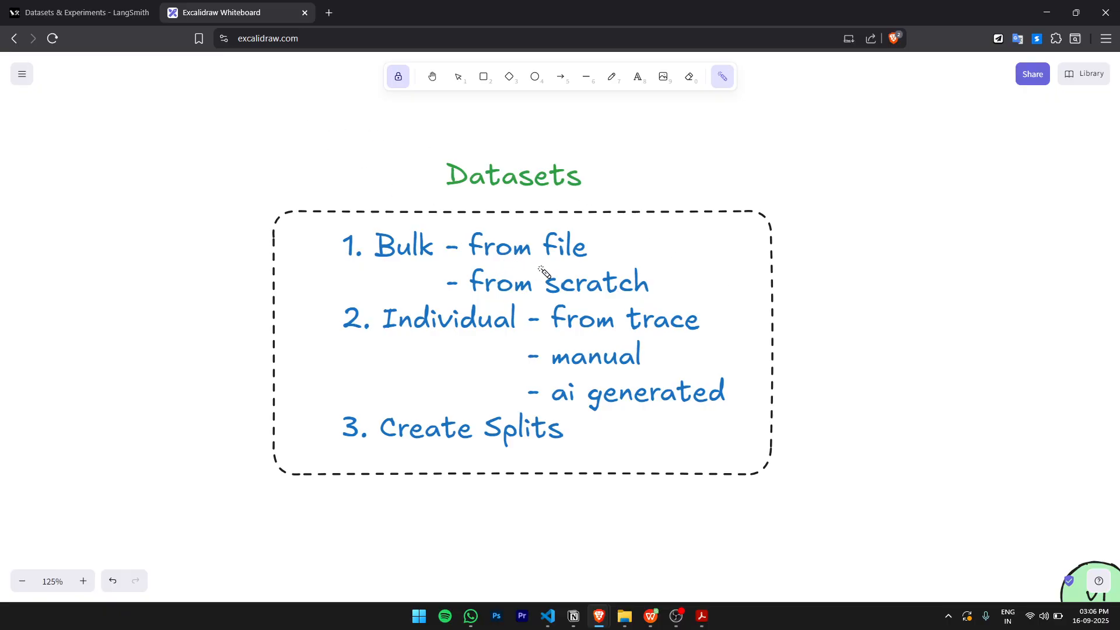
Look at the LangSmith datasets page, the café information sheet PDF and the question-answer pairs in golden_dataset.csv
{"action": "left_click", "coordinate": [118, 14]}
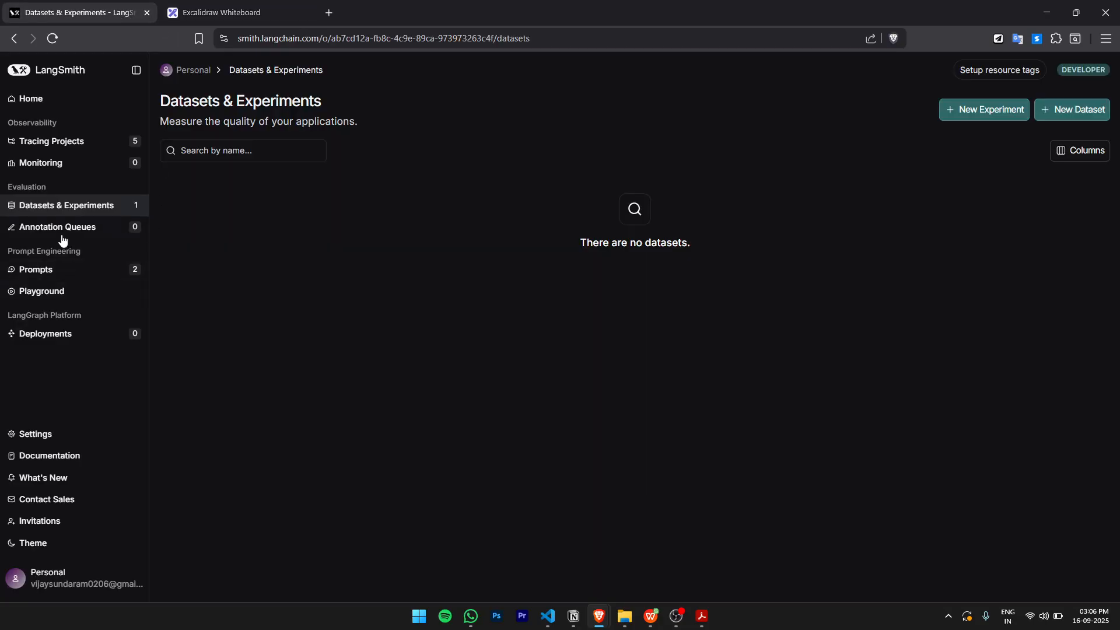
{"action": "left_click", "coordinate": [702, 617]}
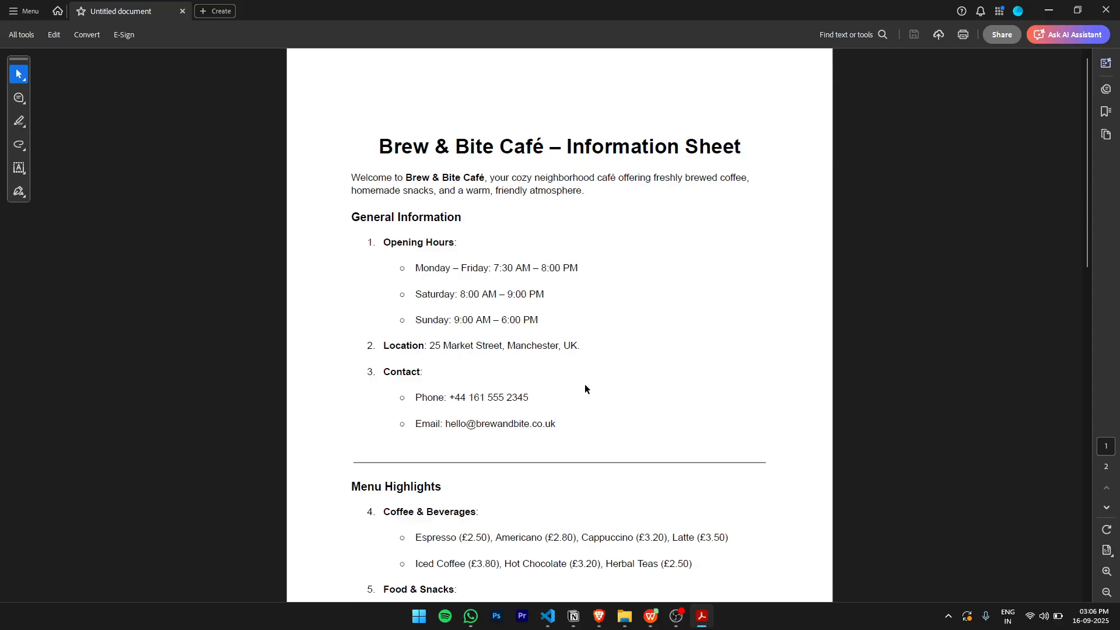
{"action": "left_click", "coordinate": [650, 616]}
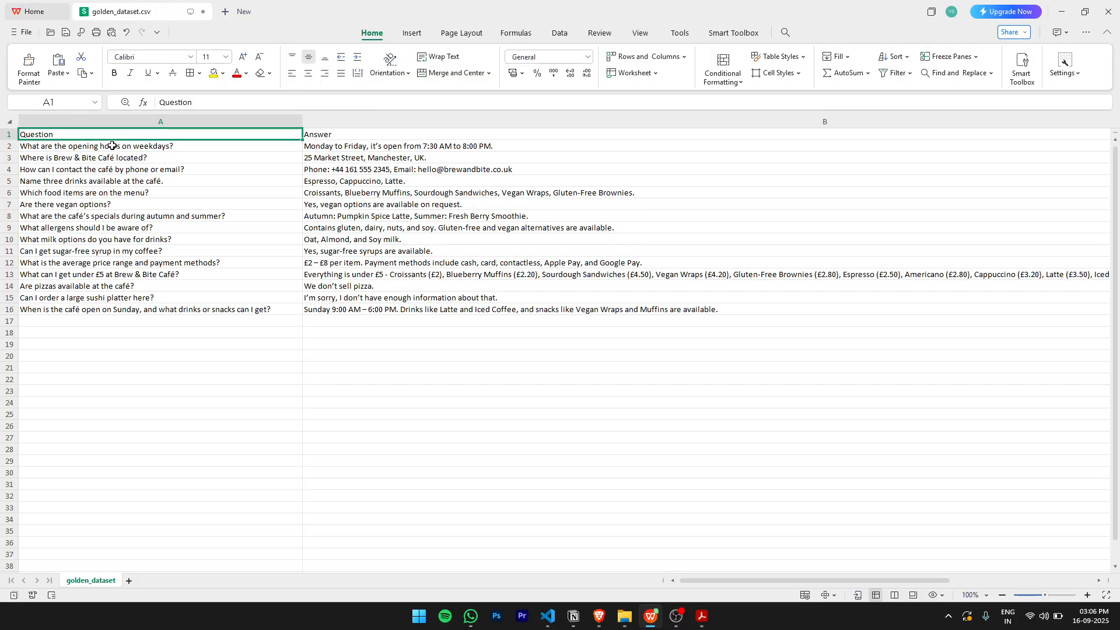
{"action": "key", "text": "alt+Tab"}
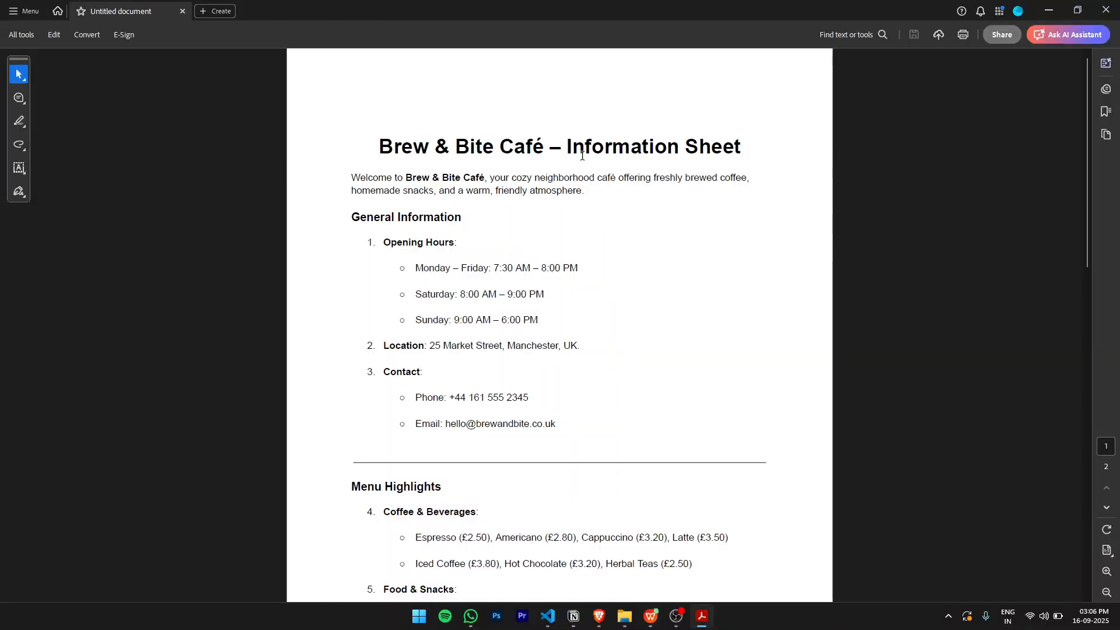
{"action": "key", "text": "alt+Tab"}
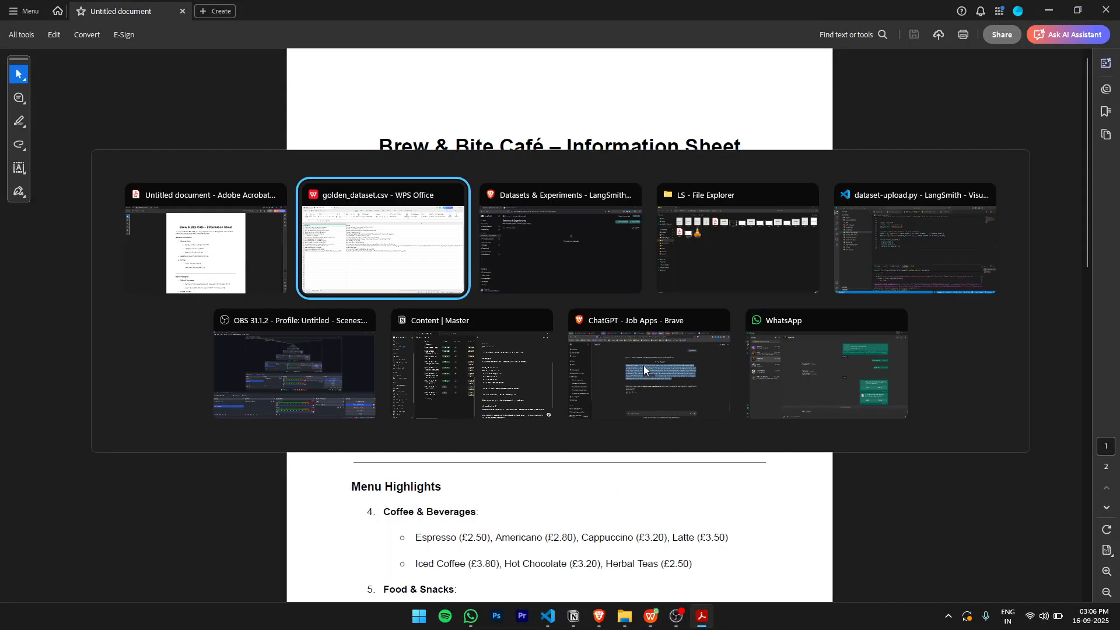
{"action": "key", "text": "alt+Tab"}
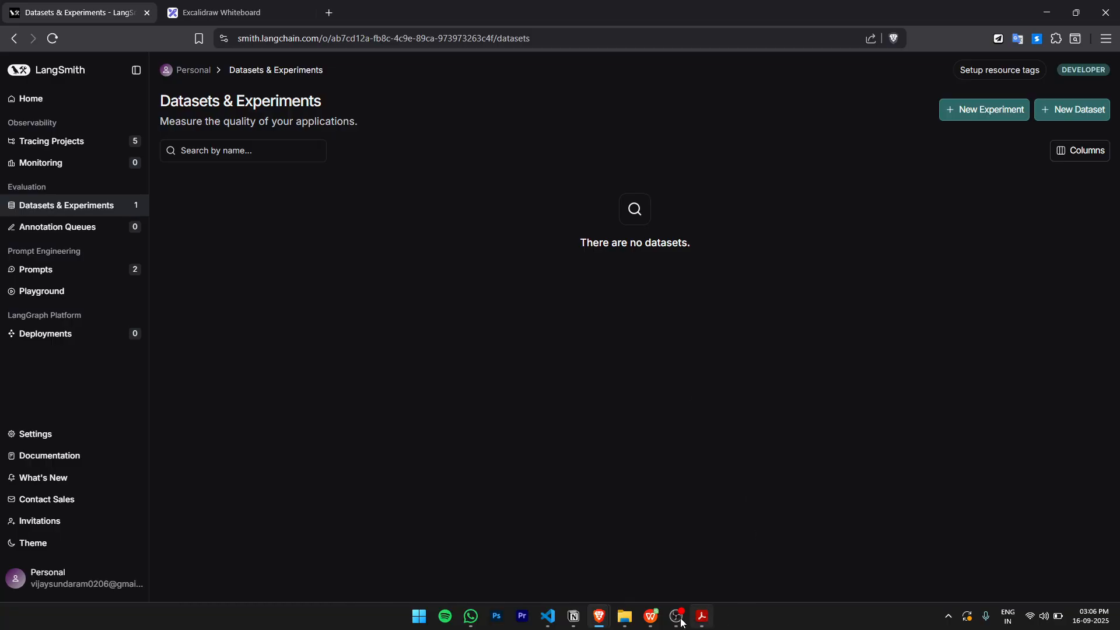
{"action": "mouse_move", "coordinate": [651, 616]}
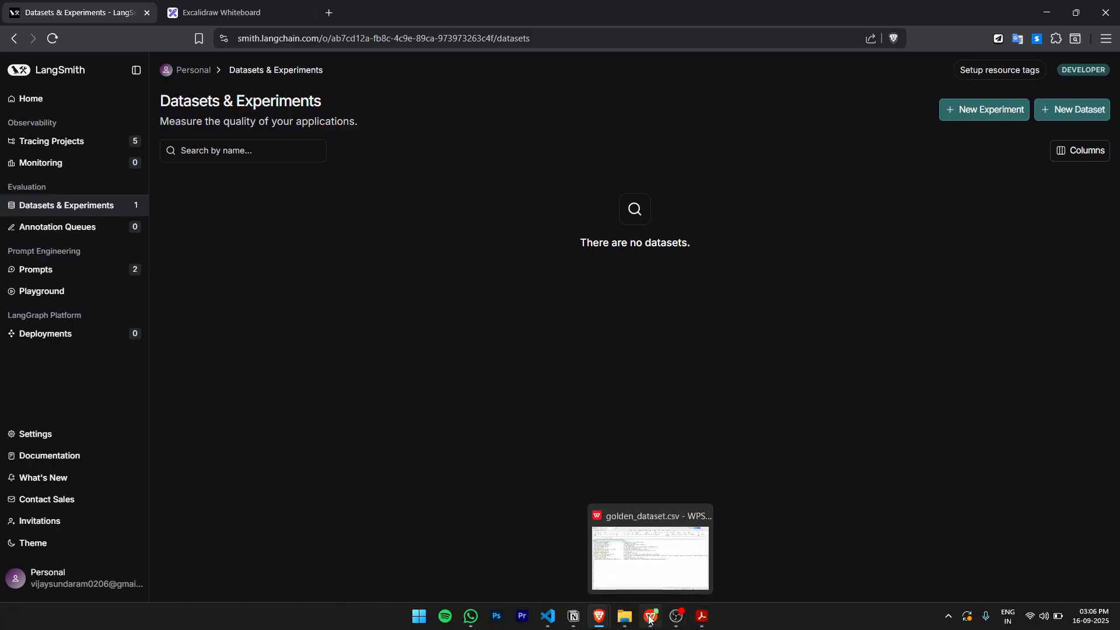
{"action": "left_click", "coordinate": [663, 563]}
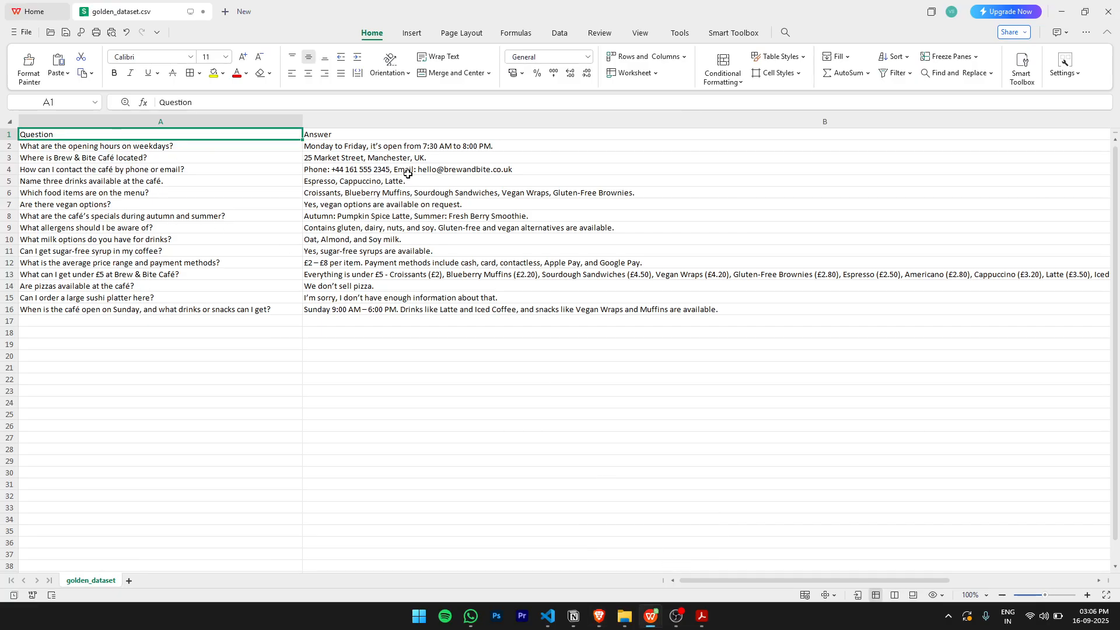
Back in LangSmith, start a new dataset from a file and upload golden_dataset.csv
{"action": "key", "text": "alt+Tab"}
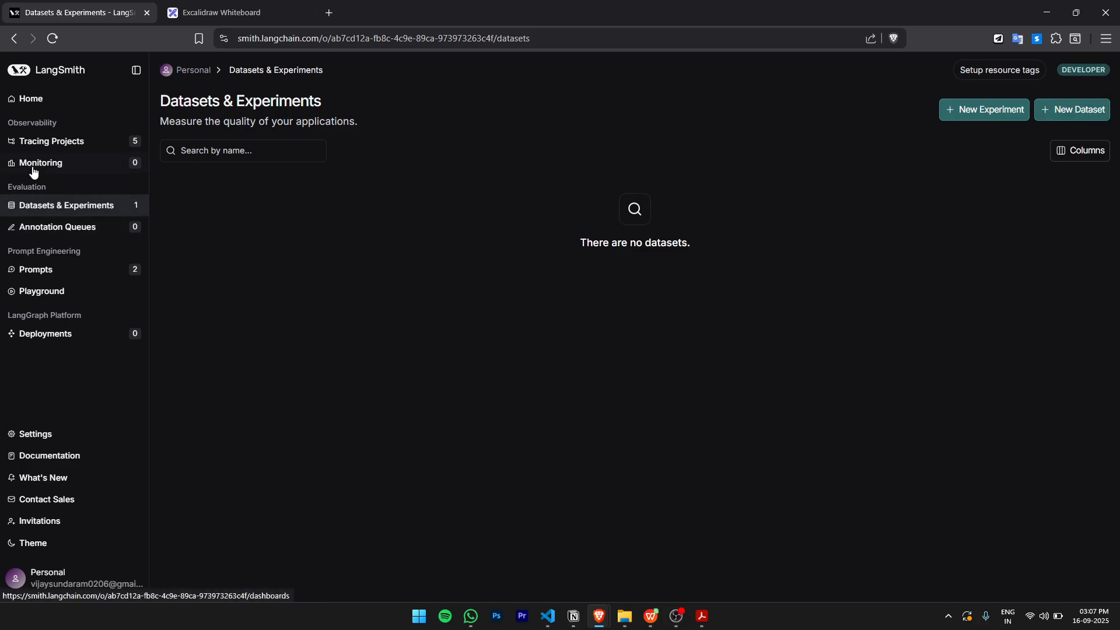
{"action": "left_click", "coordinate": [1061, 111]}
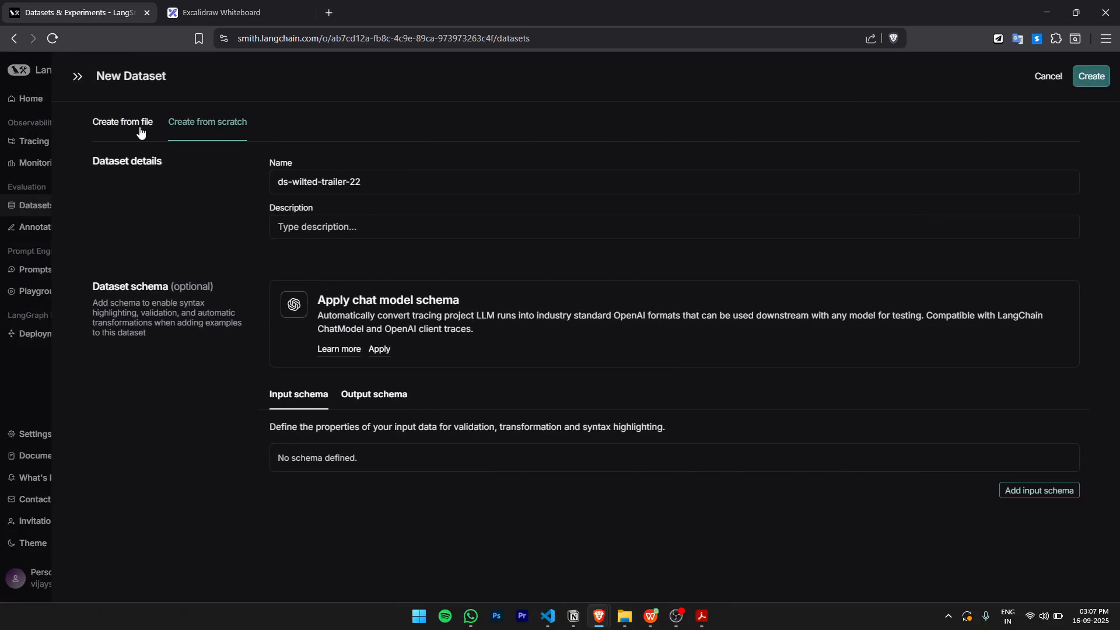
{"action": "left_click", "coordinate": [121, 125]}
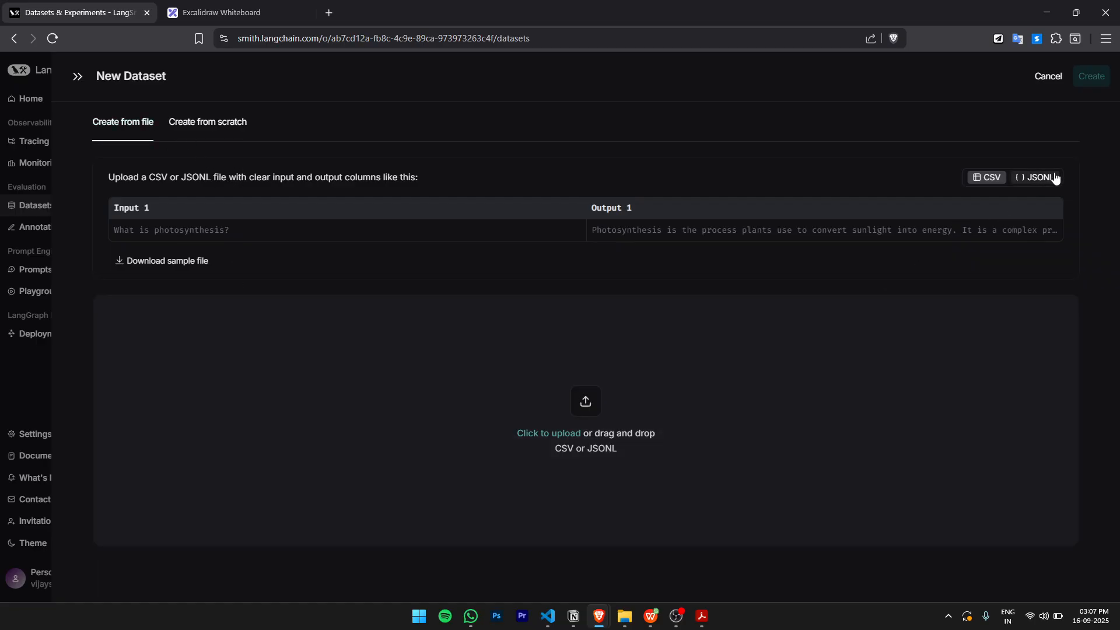
{"action": "left_click", "coordinate": [1048, 177]}
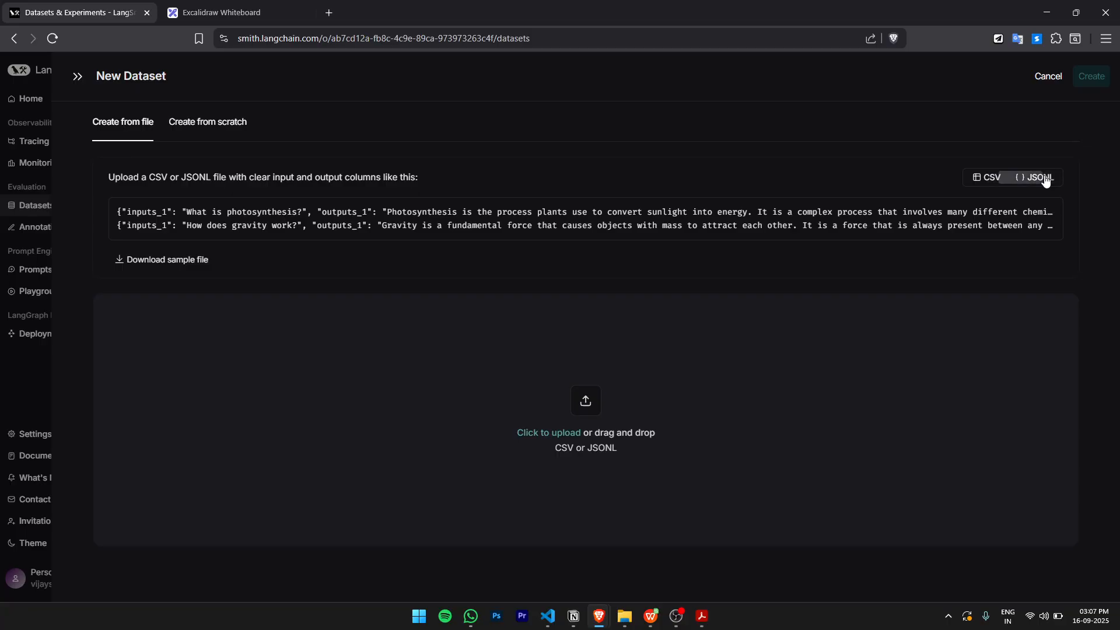
{"action": "left_click", "coordinate": [990, 182]}
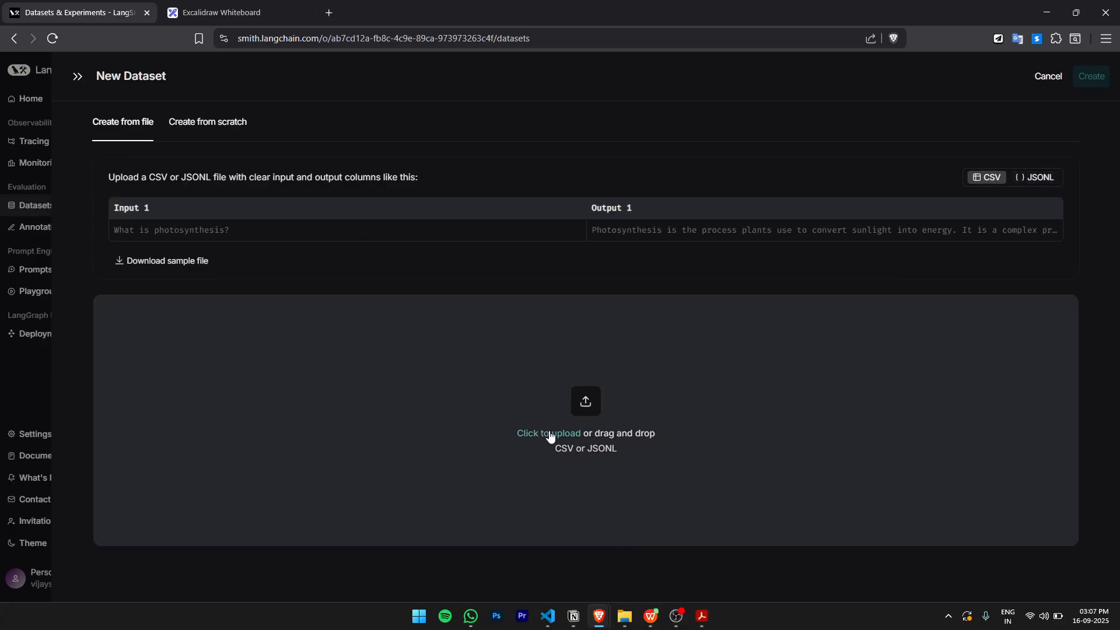
{"action": "left_click", "coordinate": [549, 436]}
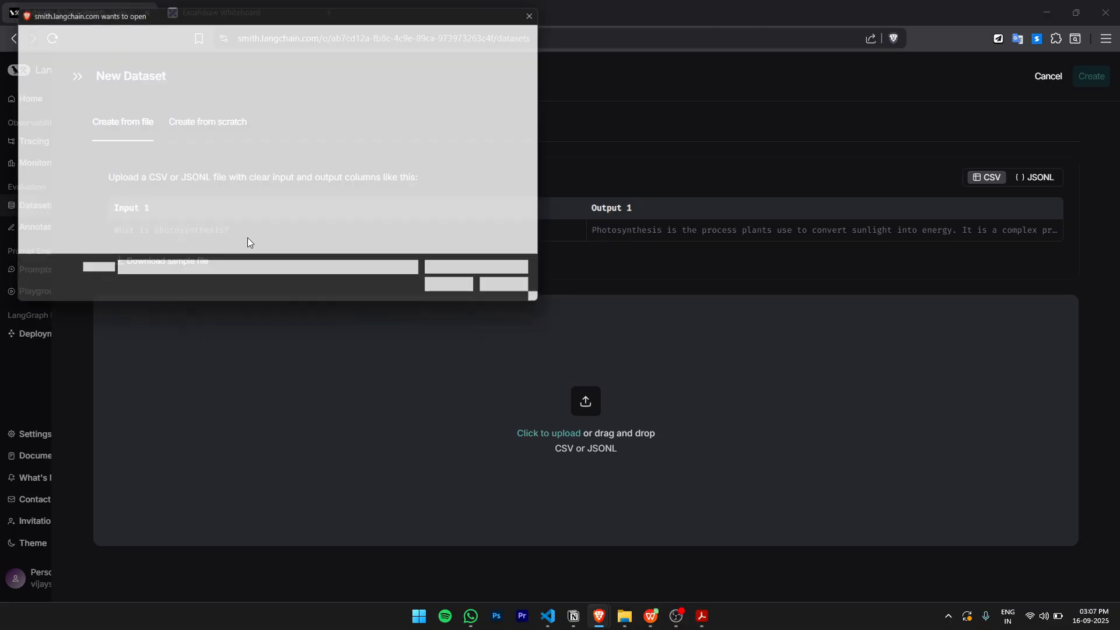
{"action": "double_click", "coordinate": [149, 110]}
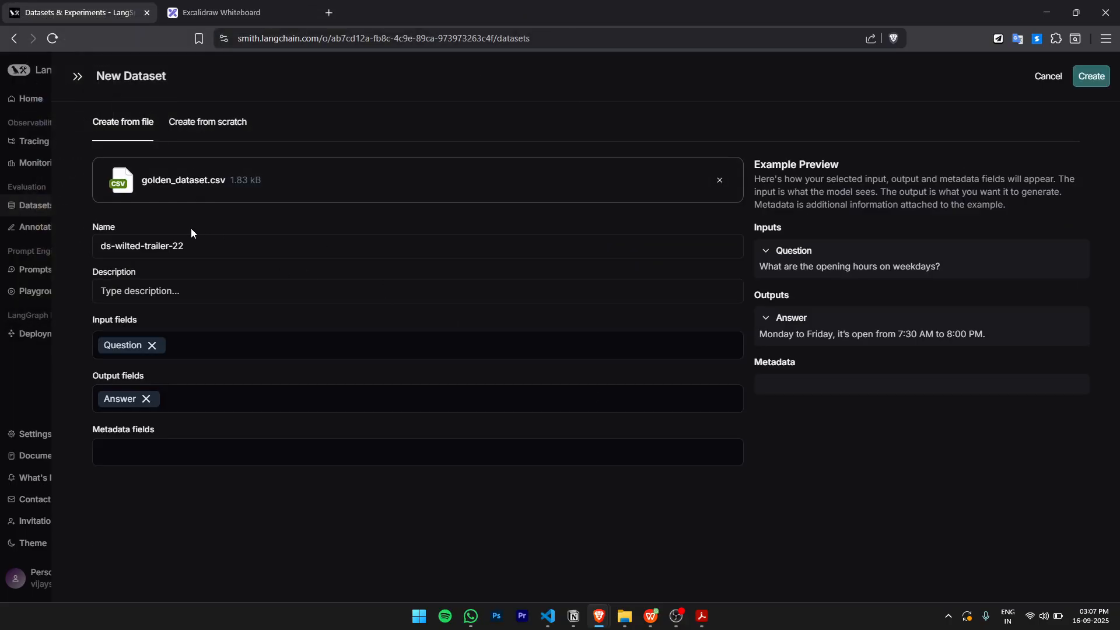
Name the dataset "cafe-rag-datatset" and describe it as "Golden Dataset"
{"action": "left_click_drag", "start_coordinate": [200, 244], "coordinate": [63, 252]}
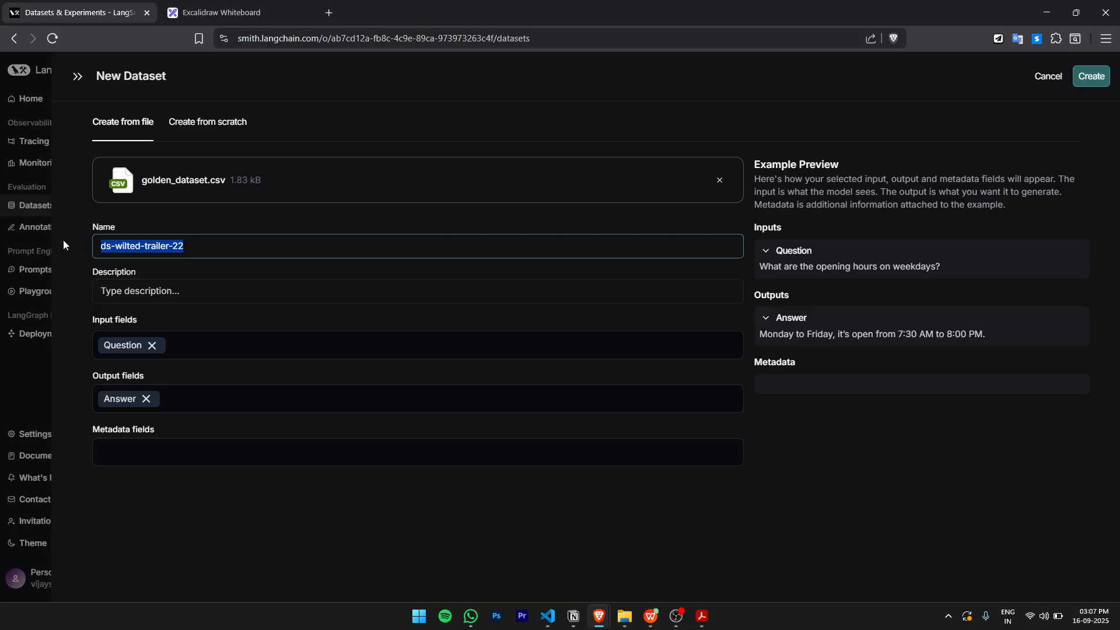
{"action": "type", "text": "cafe-rag"}
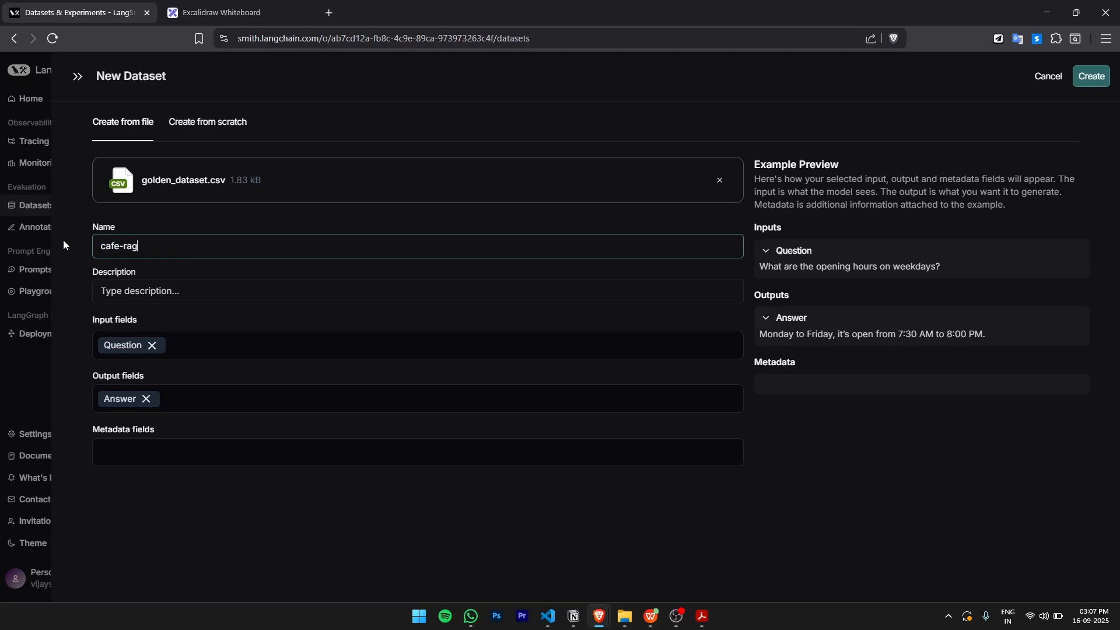
{"action": "type", "text": "-datatset"}
{"action": "key", "text": "Tab"}
{"action": "type", "text": "Golde"}
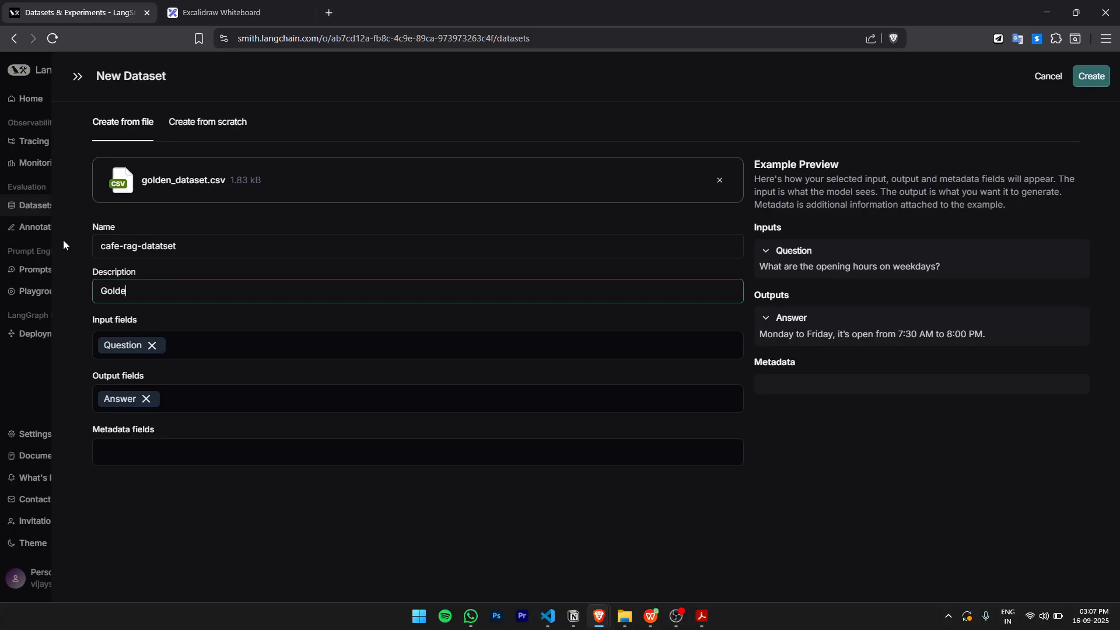
{"action": "type", "text": "n Dataset"}
Check the Question and Answer column headers in golden_dataset.csv, and create the dataset in LangSmith with them as input and output fields
{"action": "left_click", "coordinate": [654, 625]}
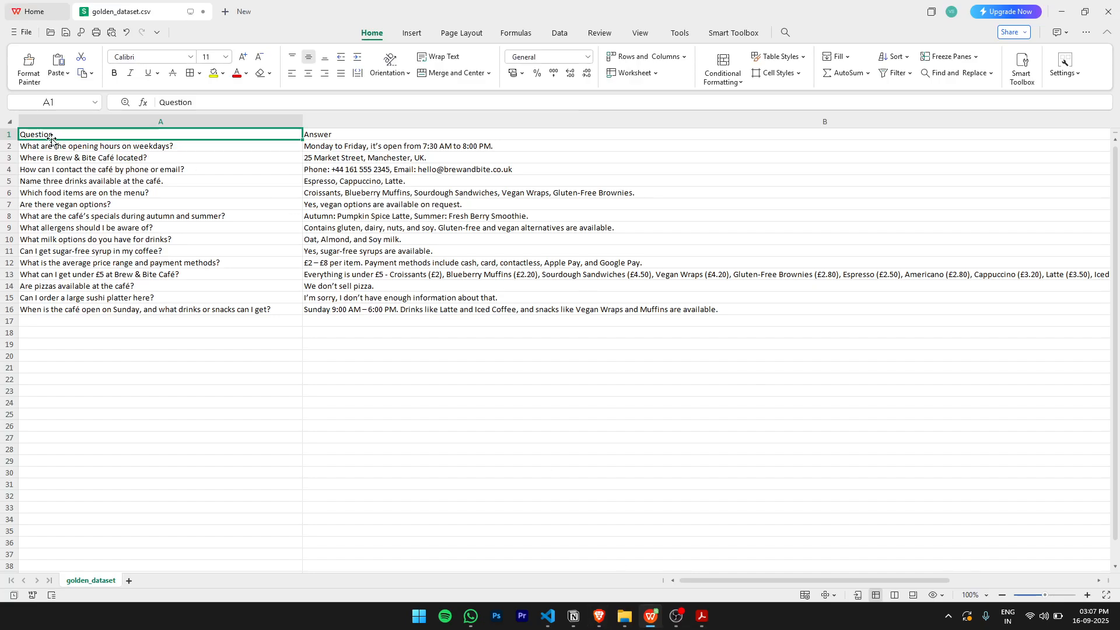
{"action": "left_click", "coordinate": [321, 133]}
{"action": "key", "text": "alt+Tab"}
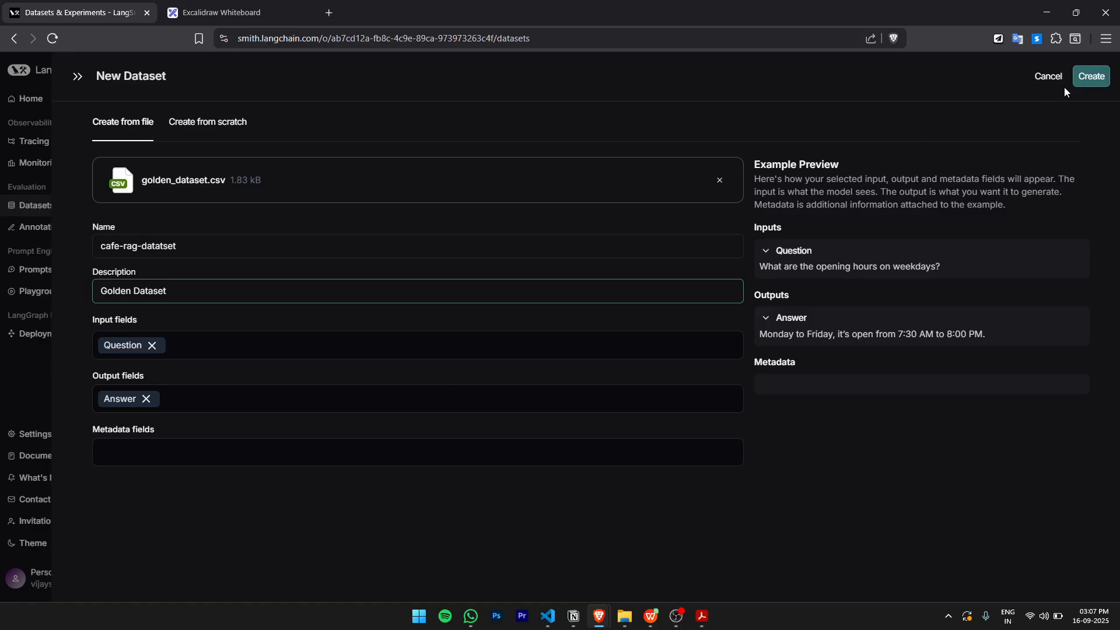
{"action": "left_click", "coordinate": [1090, 76]}
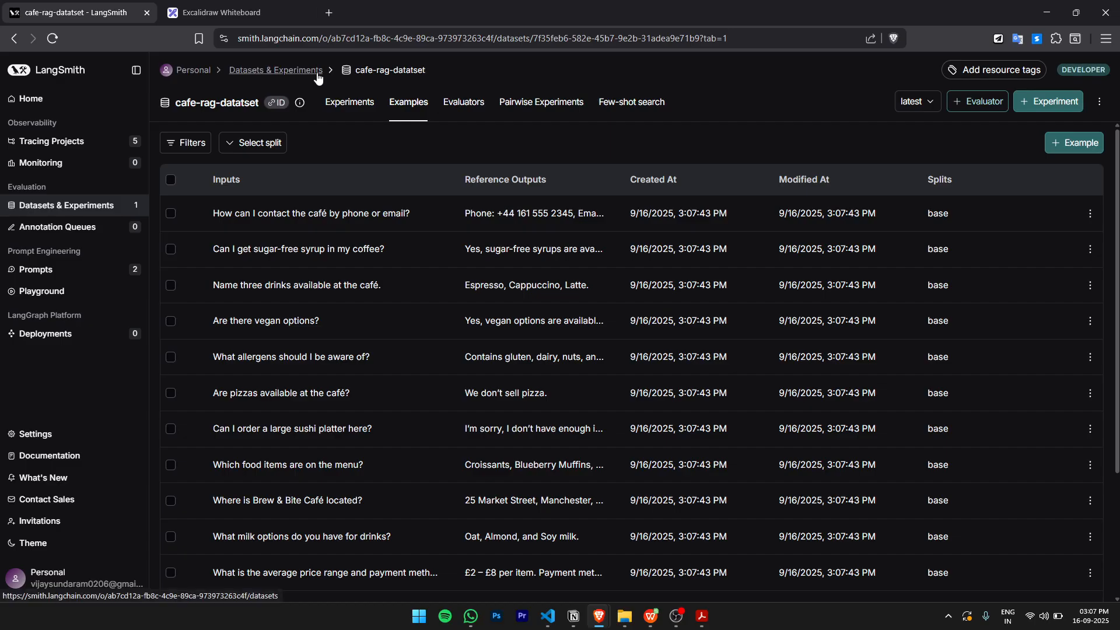
Start another new dataset from scratch and name it "rag-cafe-dataset-duplicate"
{"action": "left_click", "coordinate": [279, 71]}
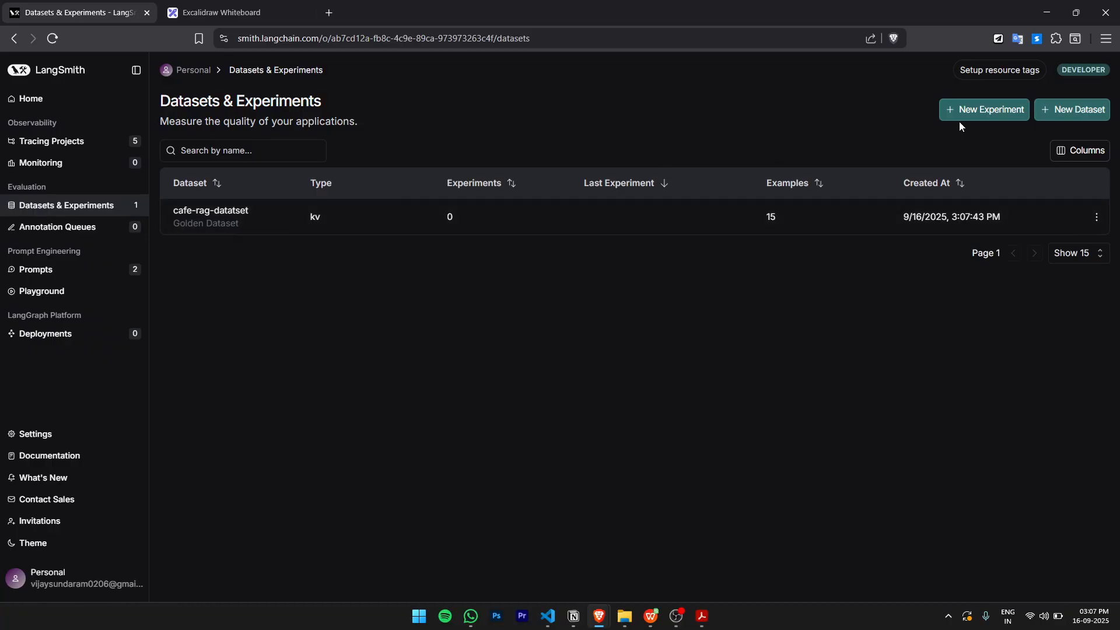
{"action": "left_click", "coordinate": [1062, 115]}
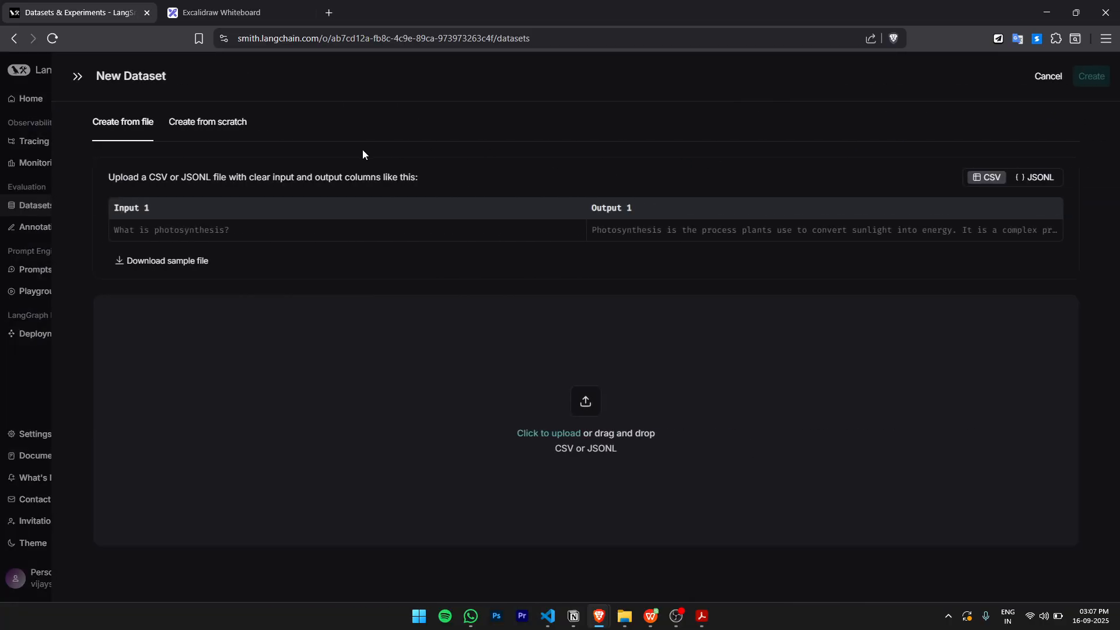
{"action": "left_click", "coordinate": [198, 132]}
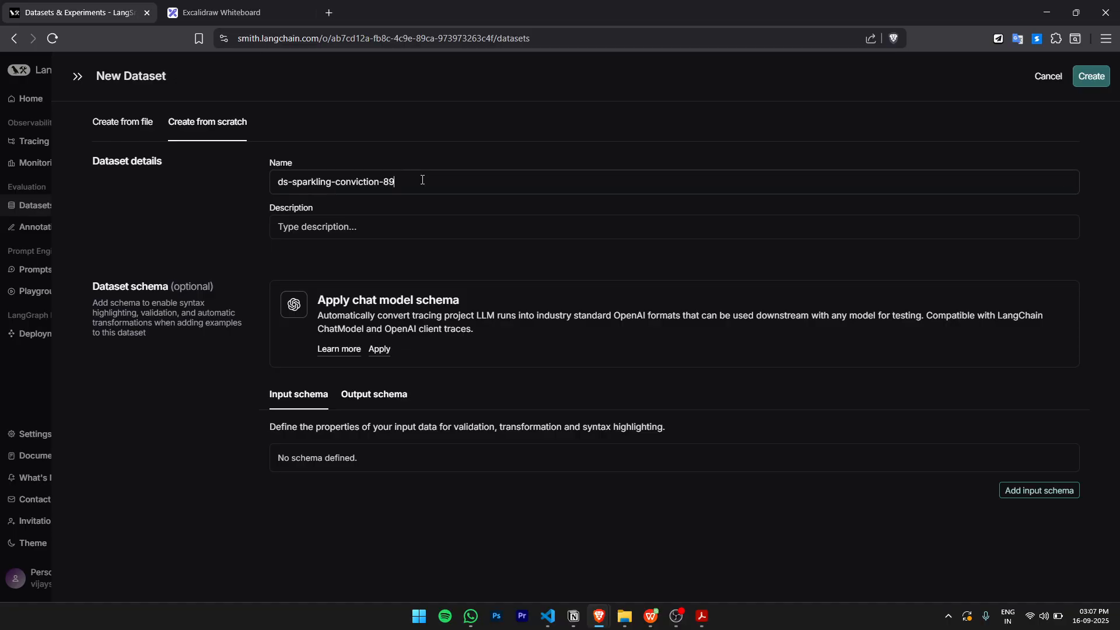
{"action": "type", "text": "rag-"}
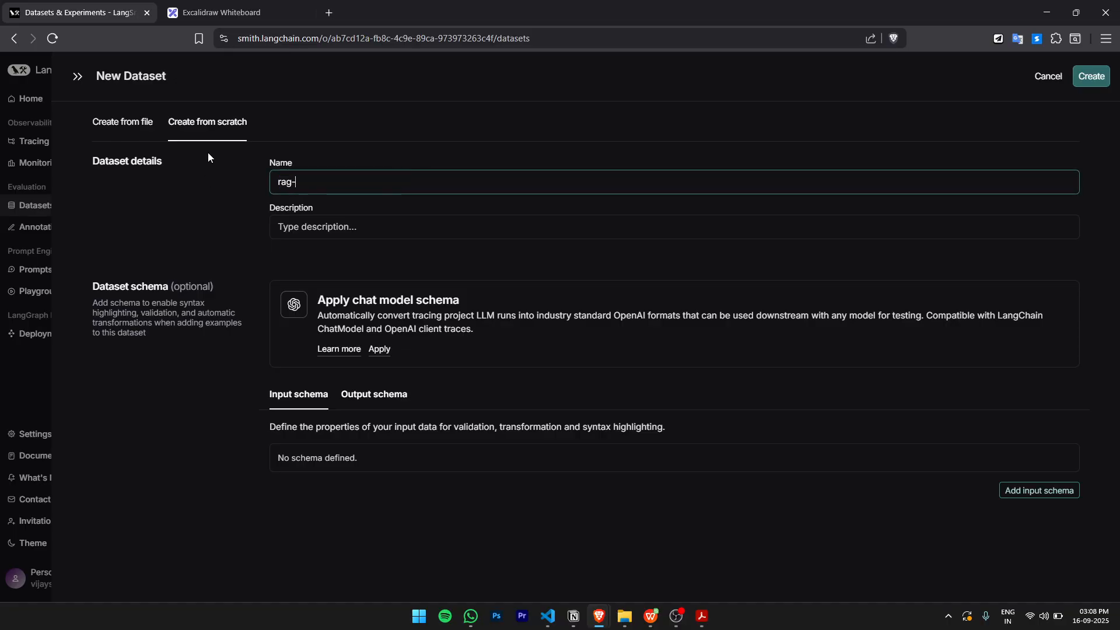
{"action": "type", "text": "cafe-dataset-duplicATE"}
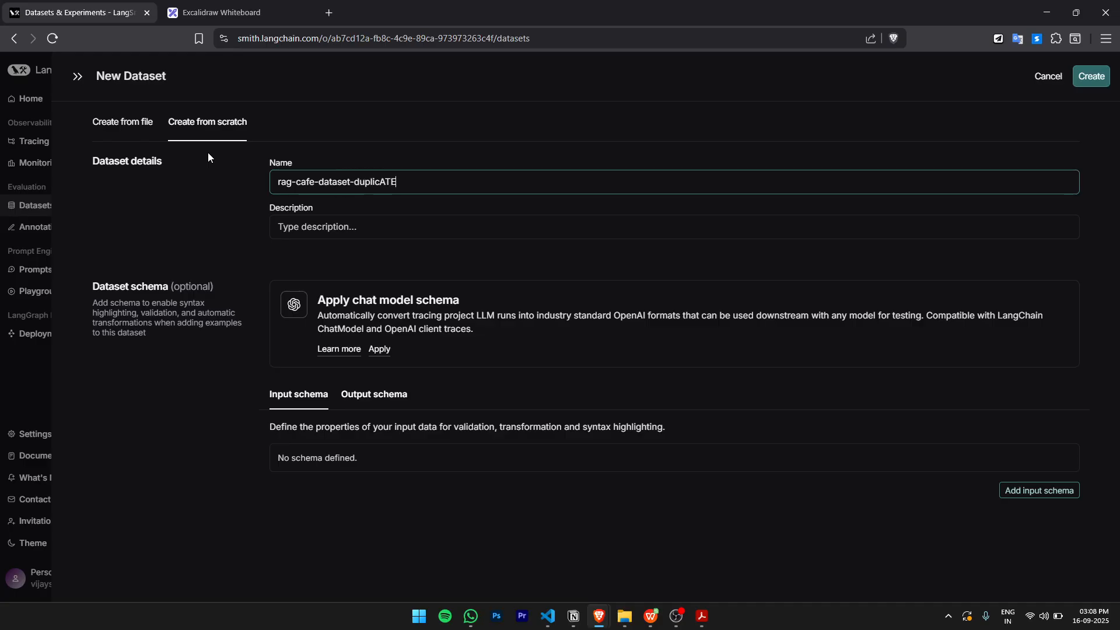
{"action": "key", "text": "BackSpace"}
{"action": "key", "text": "BackSpace"}
{"action": "key", "text": "BackSpace"}
{"action": "type", "text": "ate"}
{"action": "key", "text": "Tab"}
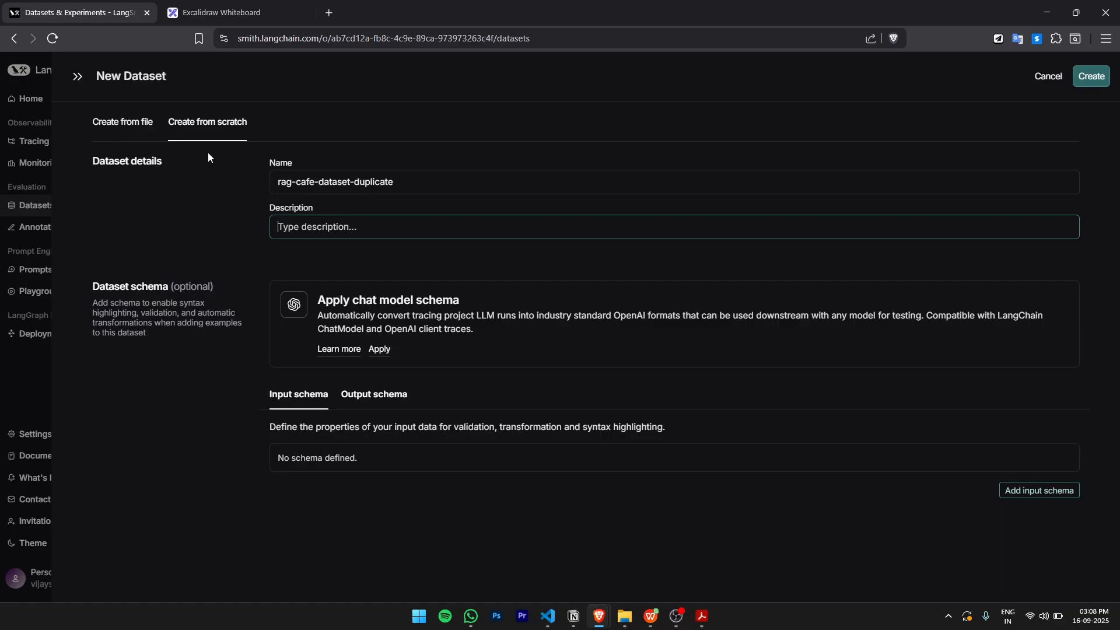
Describe the dataset as "Golden Datatset - Duplicate" and create it without a schema
{"action": "type", "text": "Golden Datatset - Duplica"}
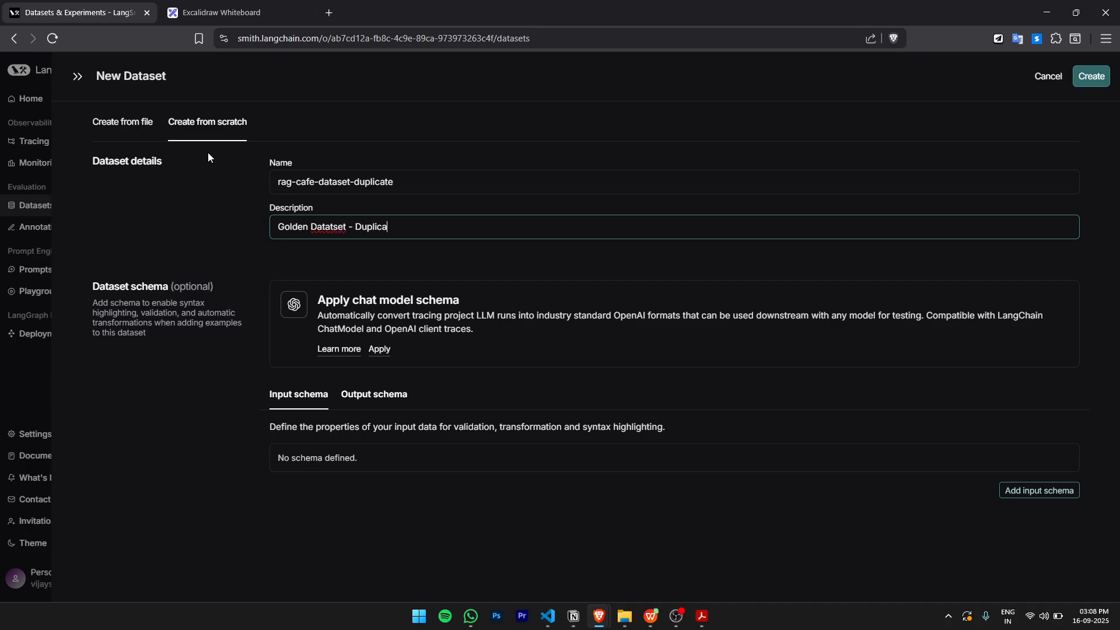
{"action": "type", "text": "te"}
{"action": "key", "text": "BackSpace"}
{"action": "left_click", "coordinate": [1091, 77]}
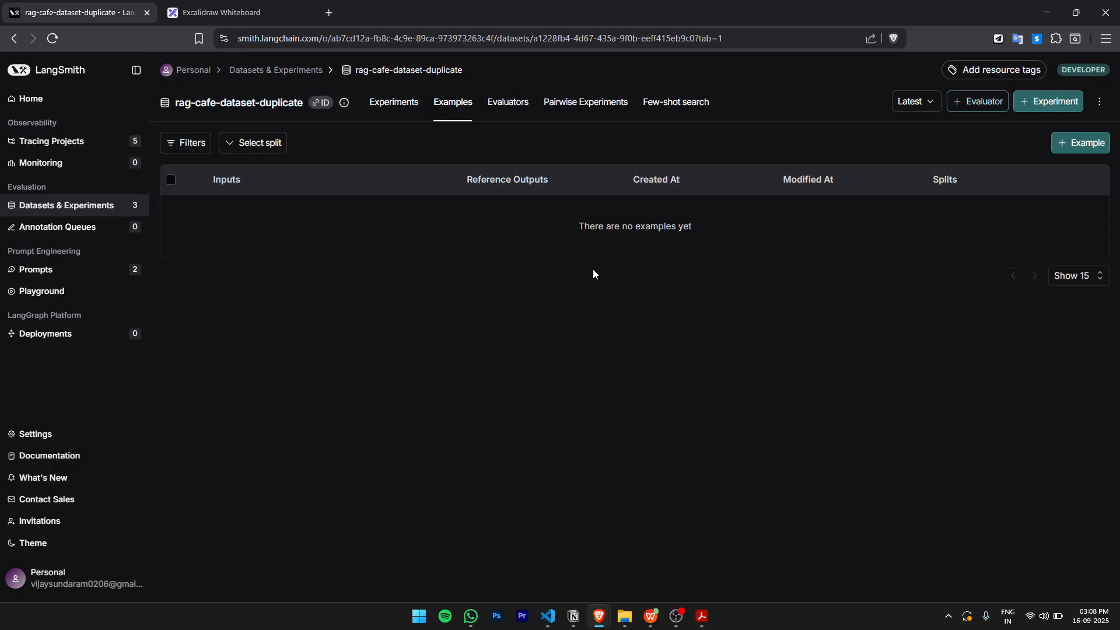
Switch to VS Code and review the example question-answer pairs and the dataset ID placeholder in dataset-upload.py
{"action": "left_click", "coordinate": [548, 616]}
{"action": "scroll", "coordinate": [549, 311], "scroll_direction": "up", "scroll_amount": 10}
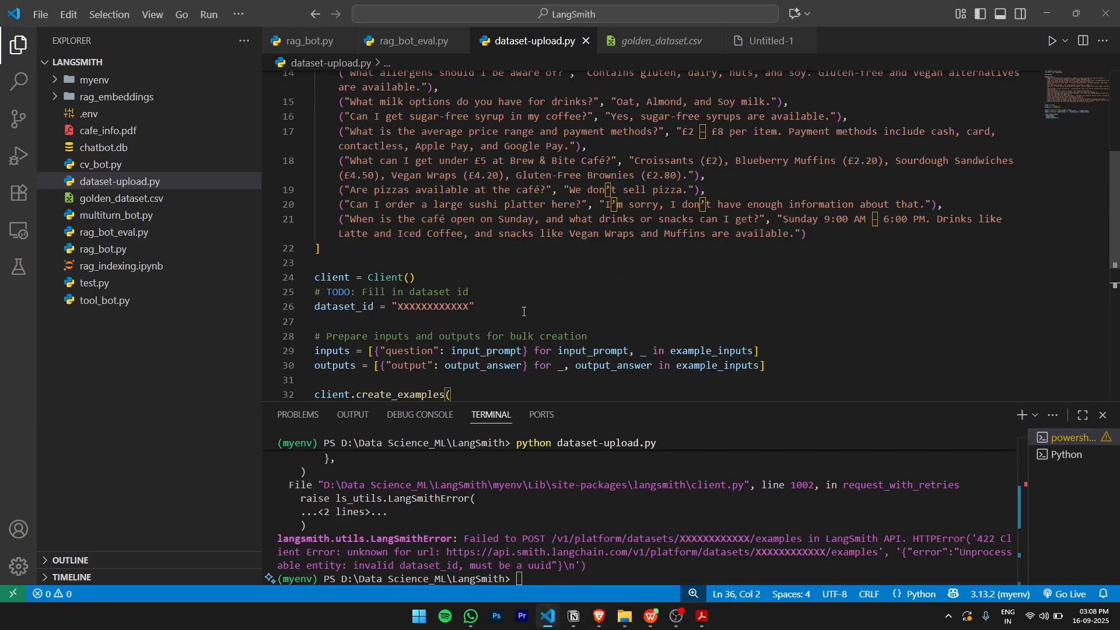
{"action": "scroll", "coordinate": [560, 257], "scroll_direction": "down", "scroll_amount": 2}
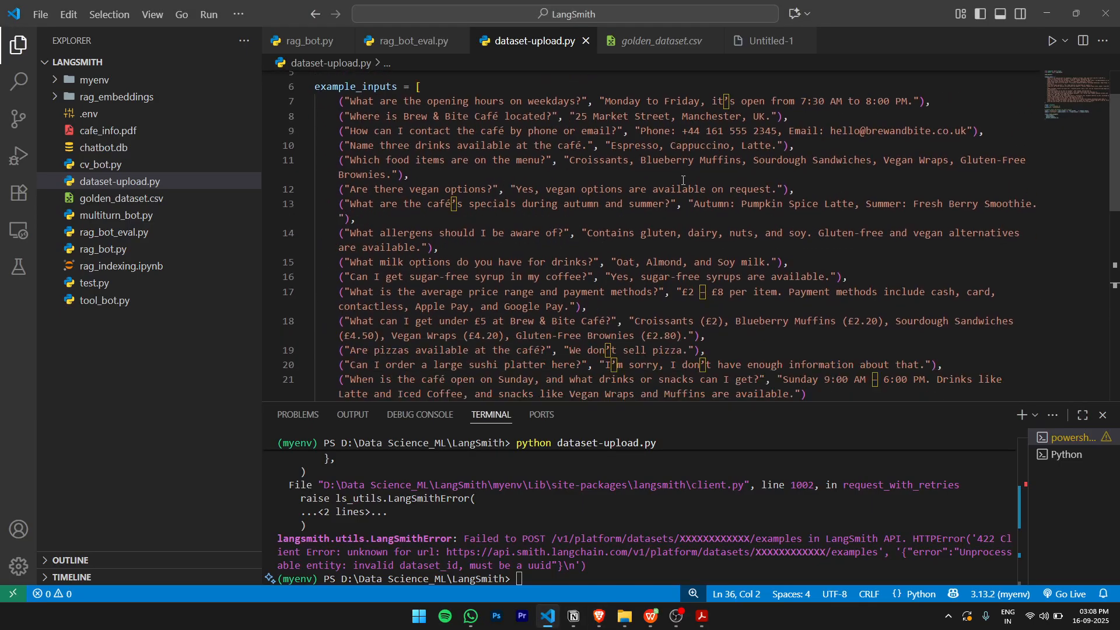
{"action": "scroll", "coordinate": [694, 182], "scroll_direction": "up", "scroll_amount": 2}
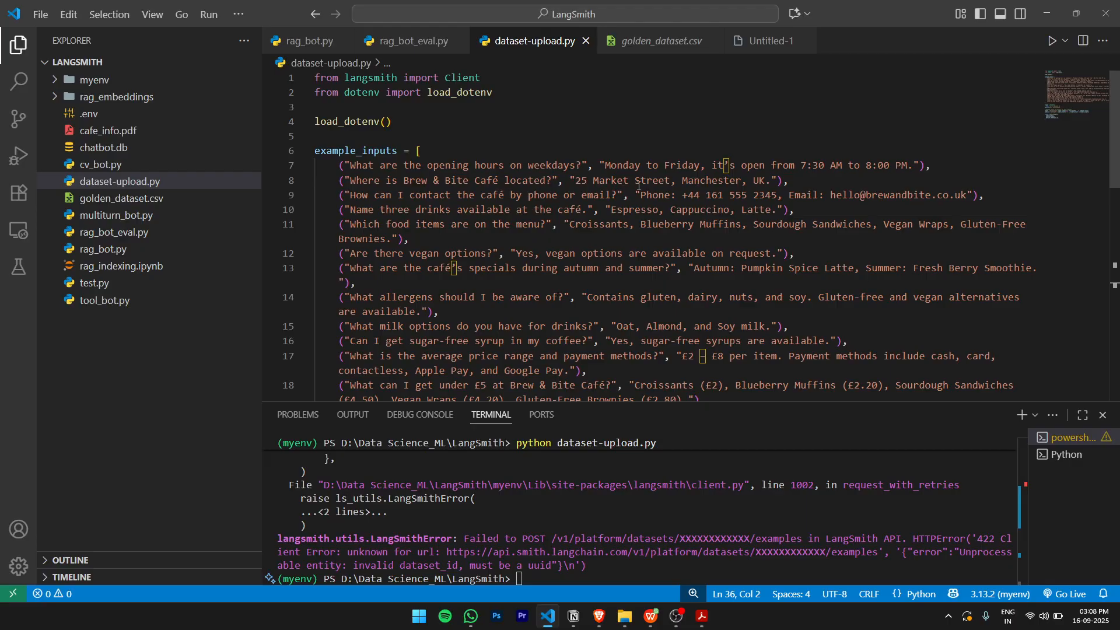
{"action": "left_click_drag", "start_coordinate": [491, 163], "coordinate": [732, 166]}
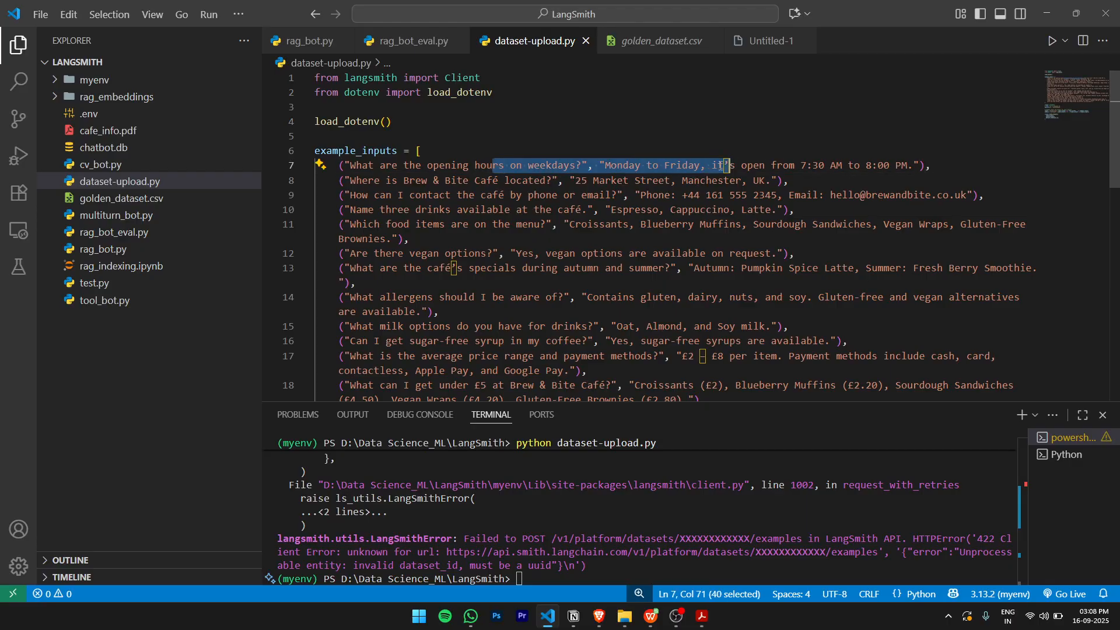
{"action": "scroll", "coordinate": [520, 194], "scroll_direction": "down", "scroll_amount": 5}
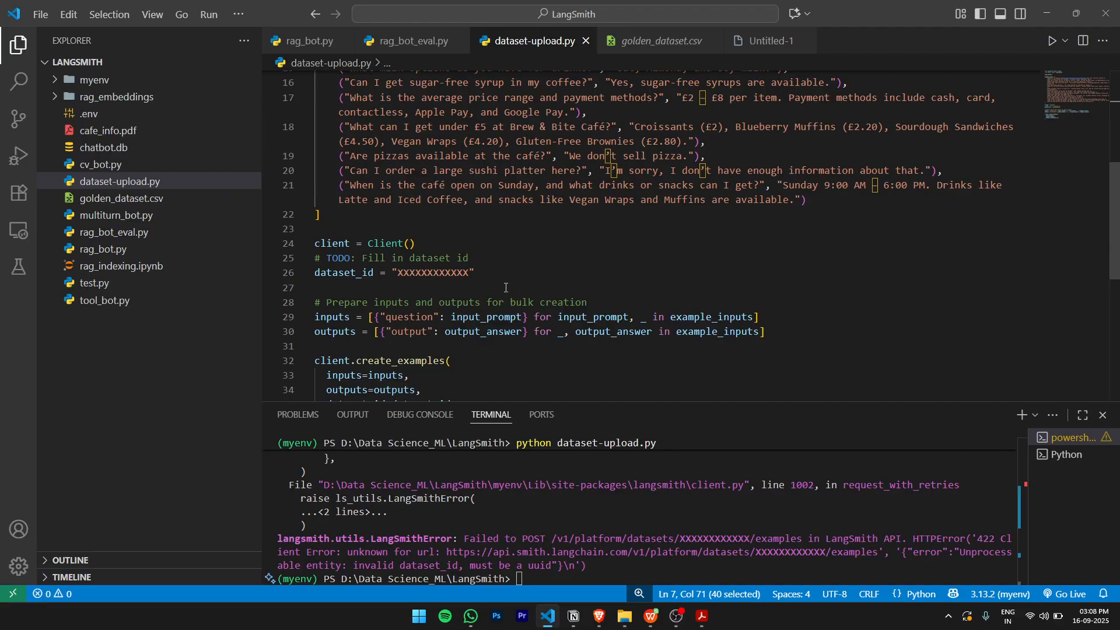
Copy the ID of rag-cafe-dataset-duplicate from LangSmith into the dataset_id variable in dataset-upload.py and save the script
{"action": "key", "text": "alt+Tab"}
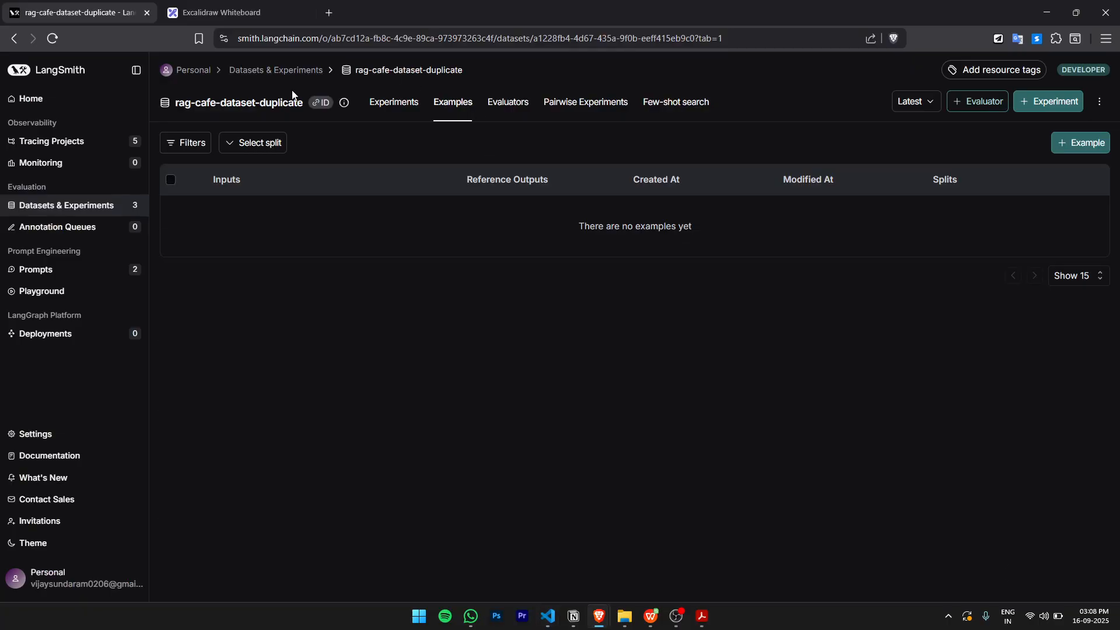
{"action": "left_click", "coordinate": [320, 105]}
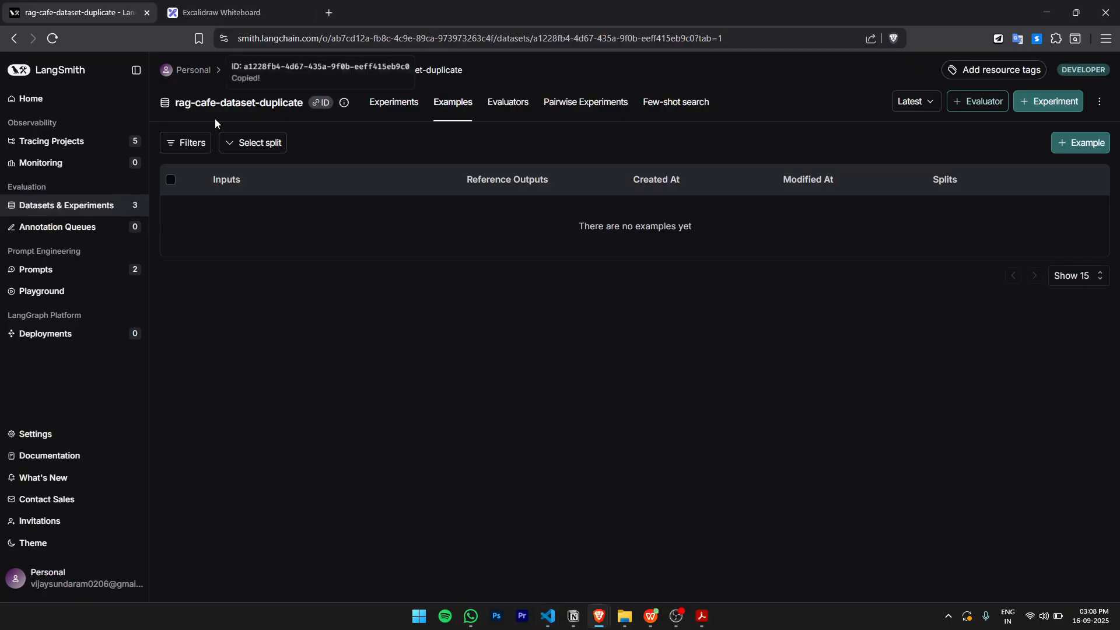
{"action": "key", "text": "alt+Tab"}
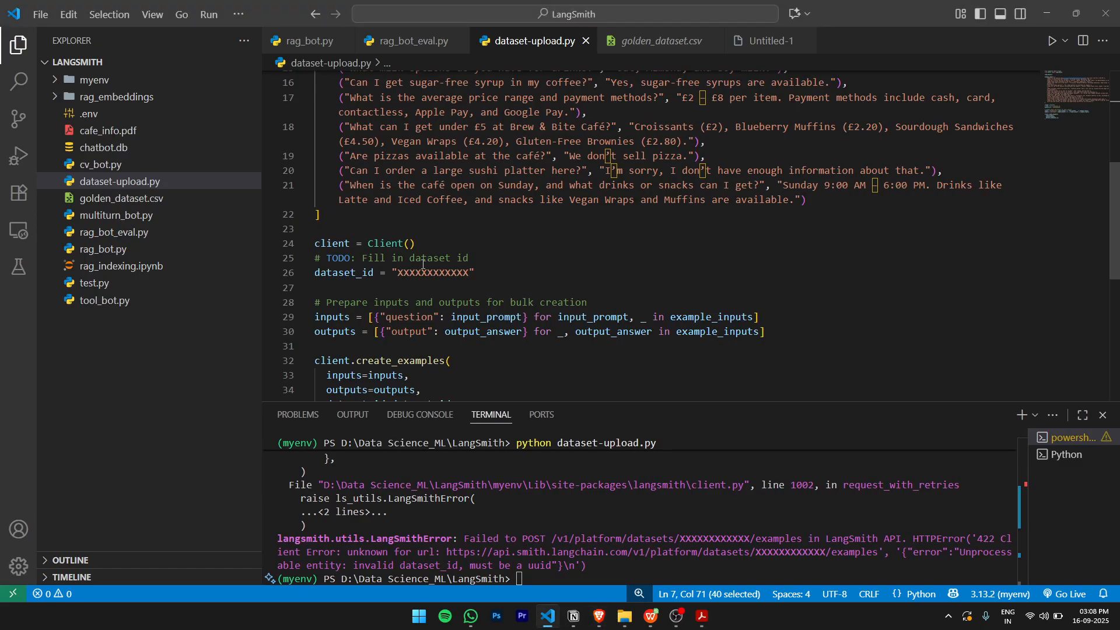
{"action": "double_click", "coordinate": [420, 271]}
{"action": "key", "text": "ctrl+v"}
{"action": "scroll", "coordinate": [419, 303], "scroll_direction": "down", "scroll_amount": 2}
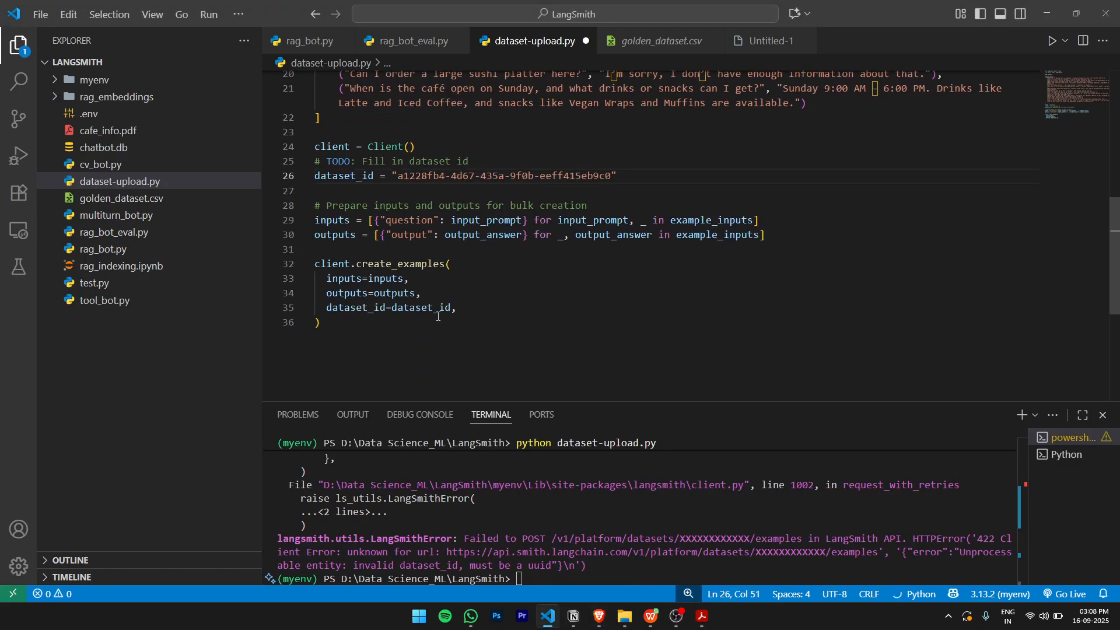
{"action": "left_click", "coordinate": [417, 337]}
{"action": "key", "text": "ctrl+s"}
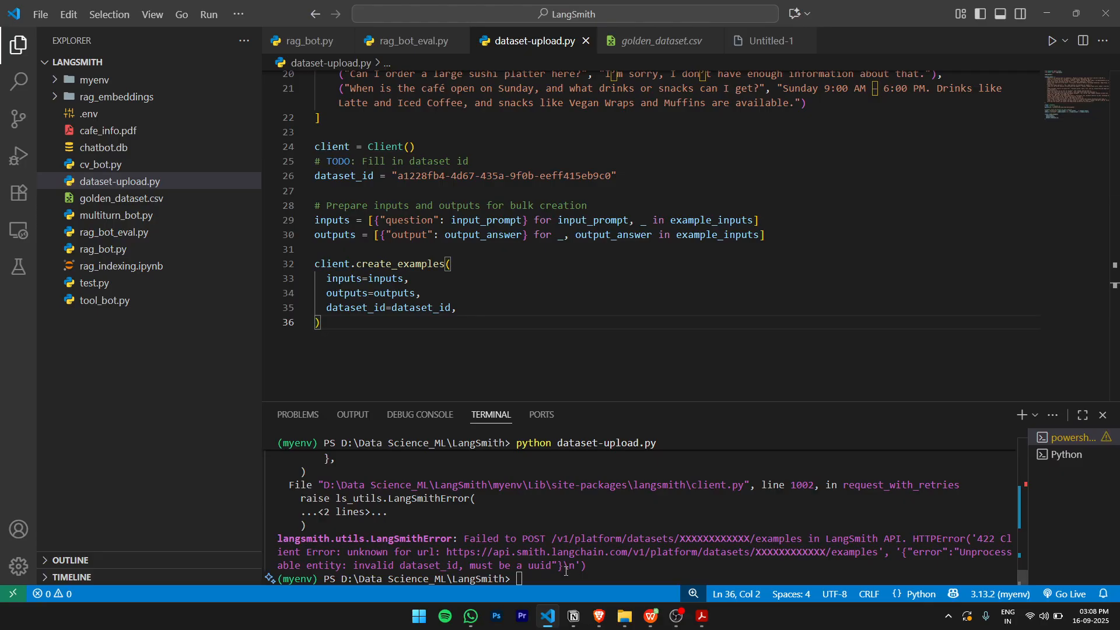
Check the inputs, outputs and dataset_id variables in the script, and run "python dataset-upload.py" in the terminal
{"action": "left_click", "coordinate": [565, 571]}
{"action": "key", "text": "Up"}
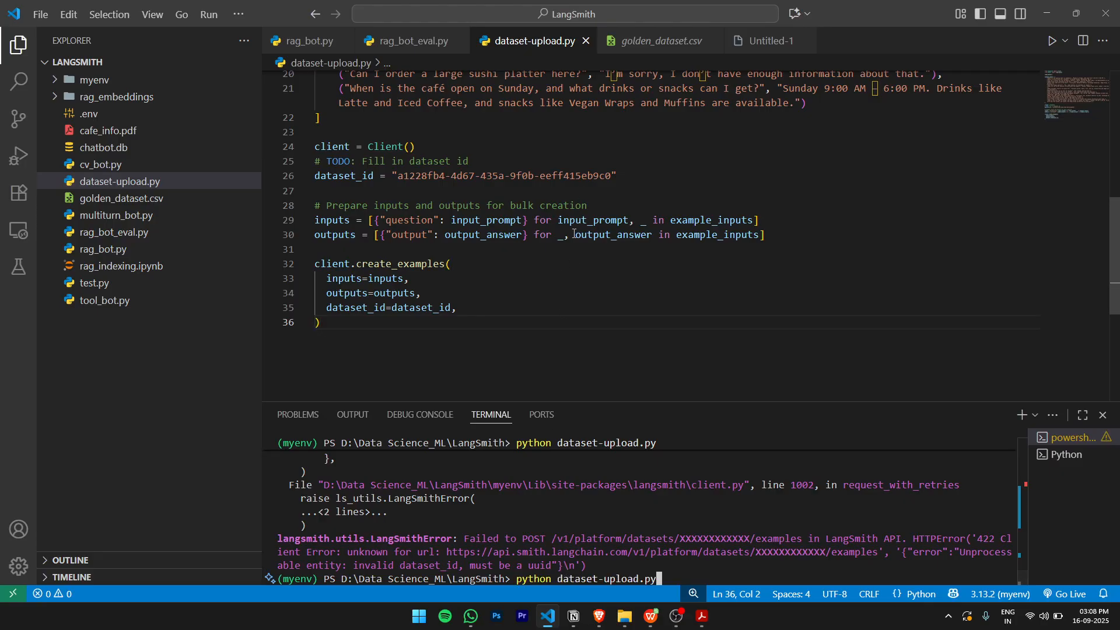
{"action": "left_click", "coordinate": [336, 220]}
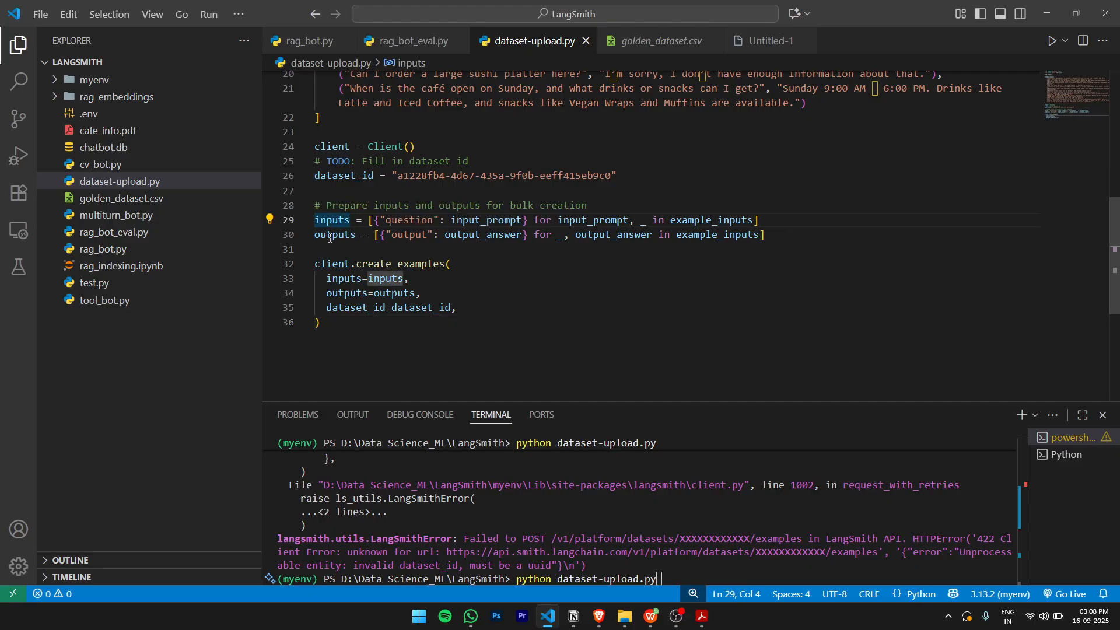
{"action": "left_click", "coordinate": [333, 235]}
{"action": "left_click", "coordinate": [403, 307]}
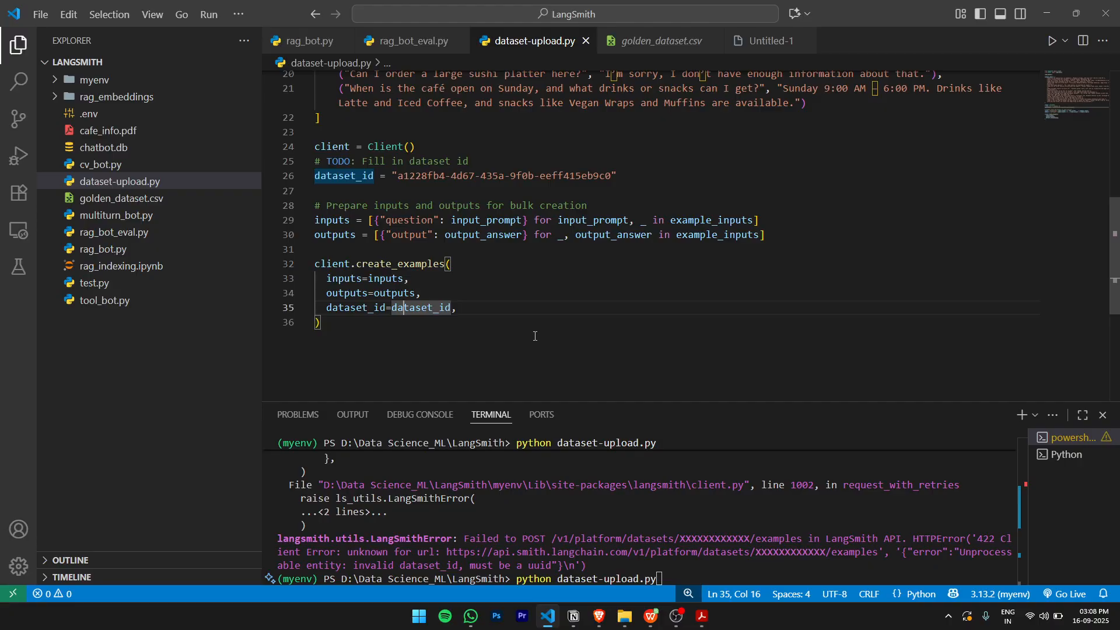
{"action": "key", "text": "Return"}
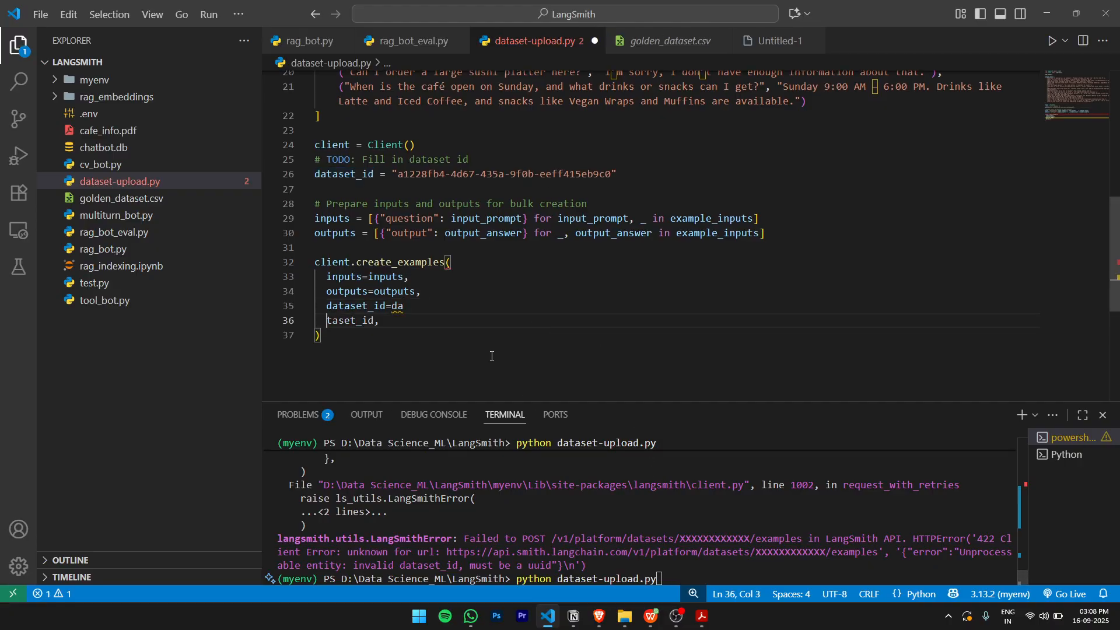
{"action": "key", "text": "ctrl+z"}
{"action": "key", "text": "ctrl+s"}
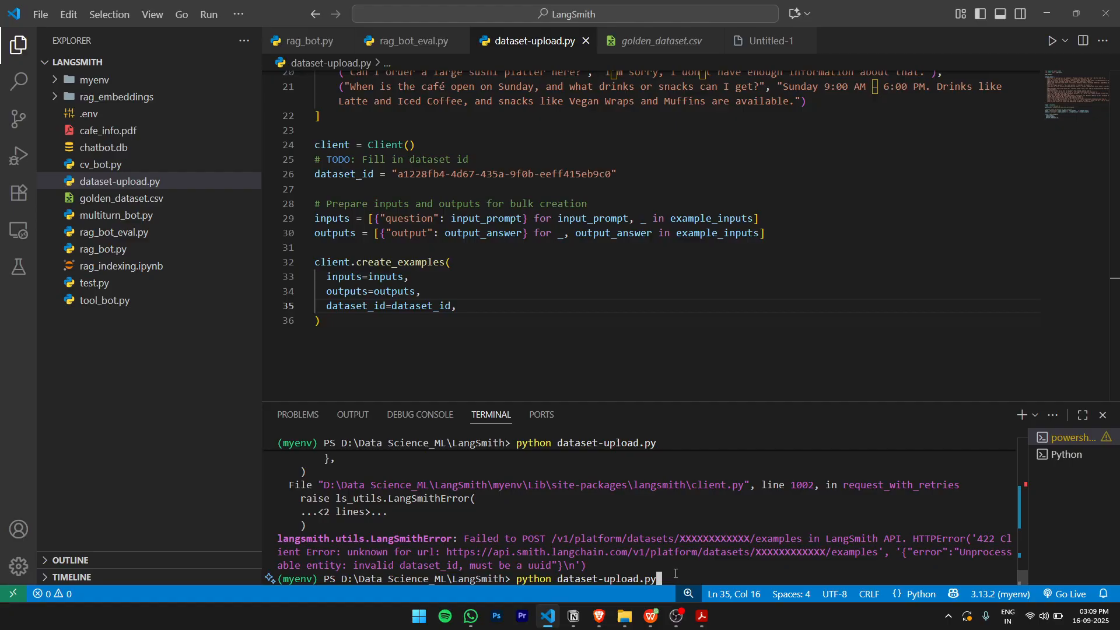
{"action": "key", "text": "Return"}
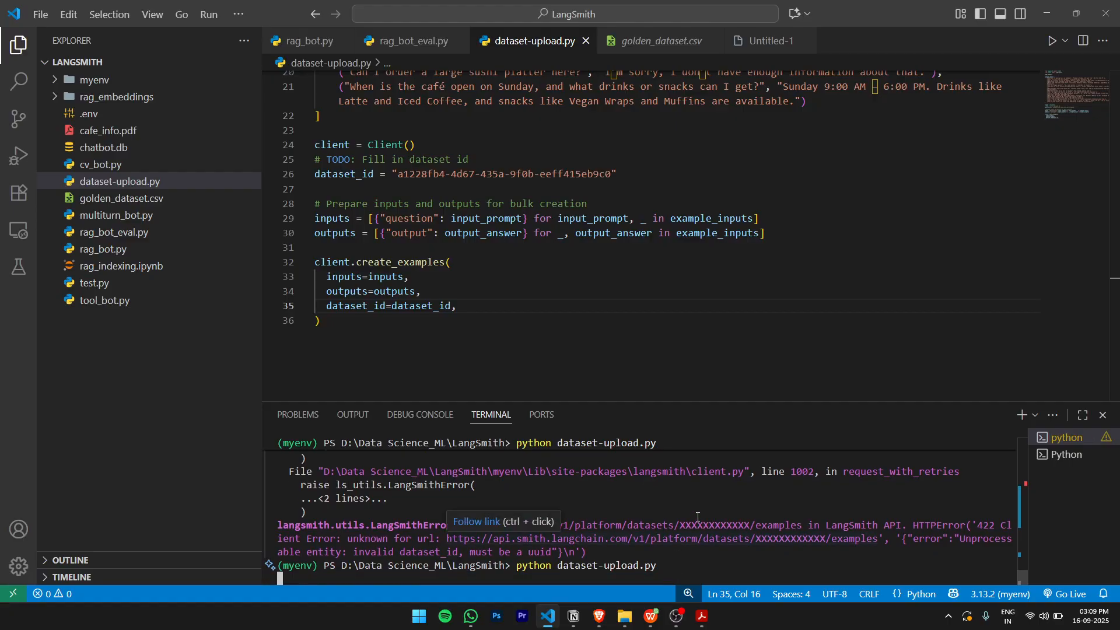
Switch to LangSmith, check the uploaded examples in rag-cafe-dataset-duplicate, and open the cafe-rag-datatset dataset
{"action": "key", "text": "alt+Tab"}
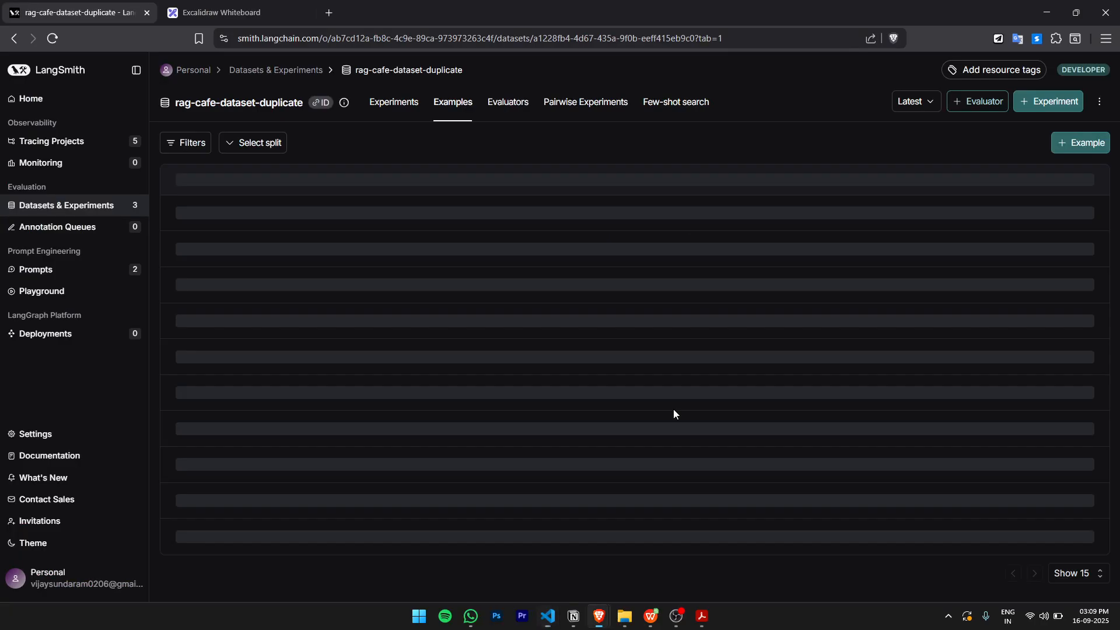
{"action": "scroll", "coordinate": [542, 324], "scroll_direction": "down", "scroll_amount": 3}
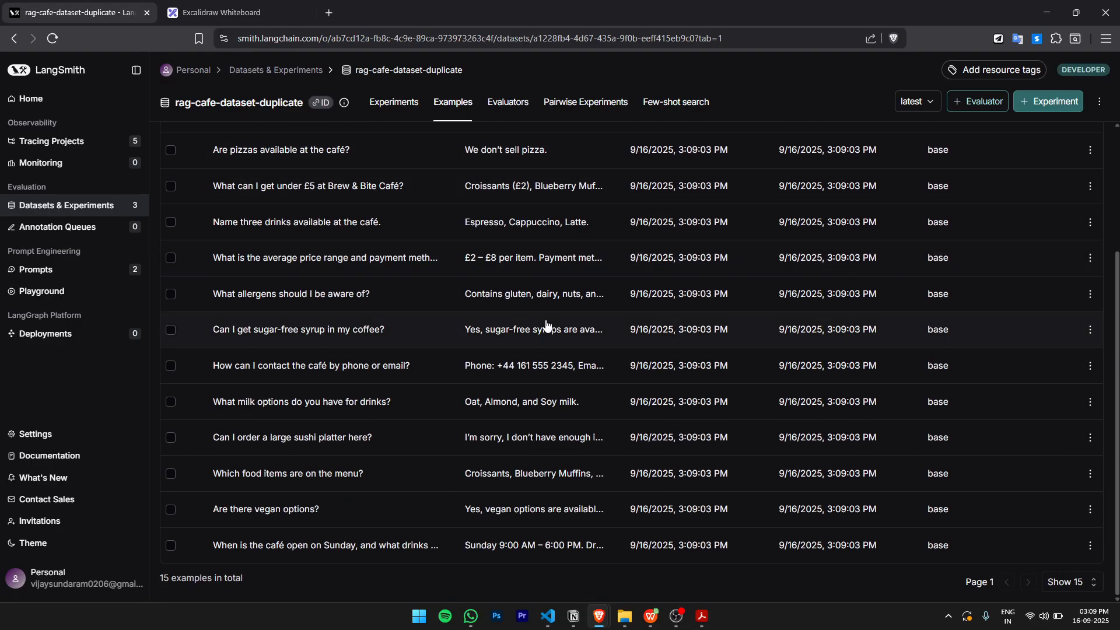
{"action": "scroll", "coordinate": [547, 324], "scroll_direction": "up", "scroll_amount": 3}
{"action": "left_click", "coordinate": [305, 71]}
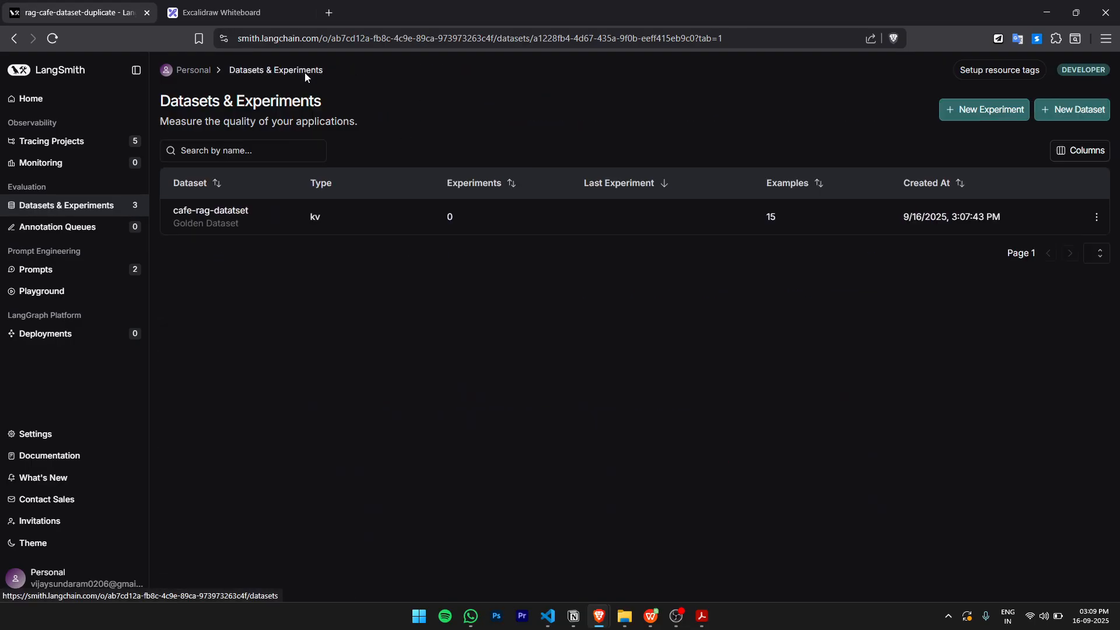
{"action": "left_click", "coordinate": [230, 215]}
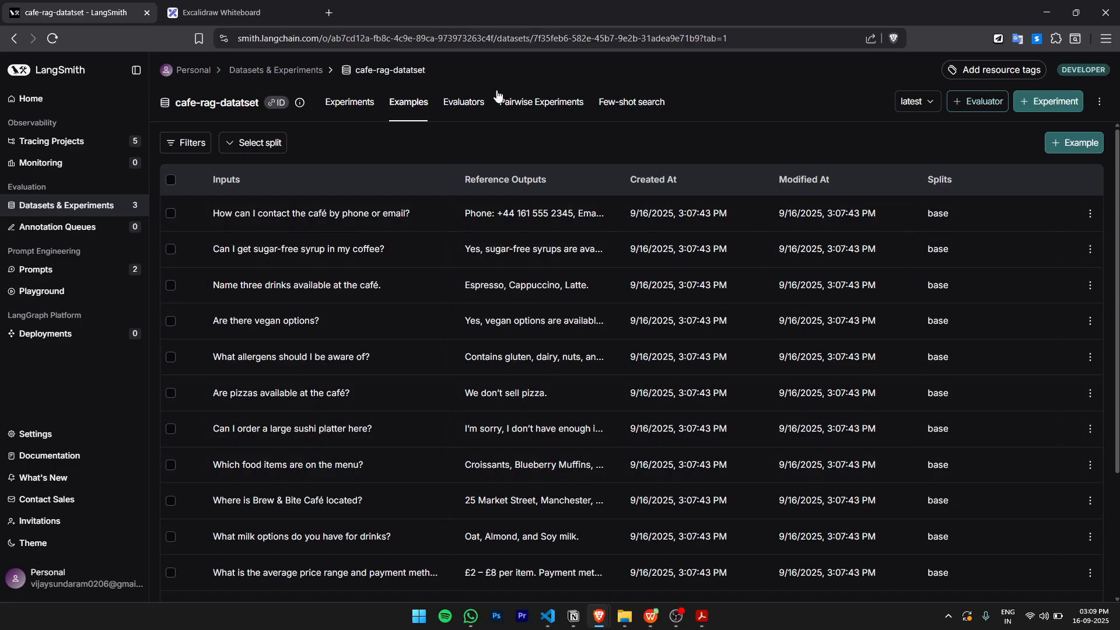
On the Excalidraw whiteboard, strike through "from file" and "from scratch" under Bulk with thin red pen strokes
{"action": "left_click", "coordinate": [225, 17]}
{"action": "left_click", "coordinate": [612, 76]}
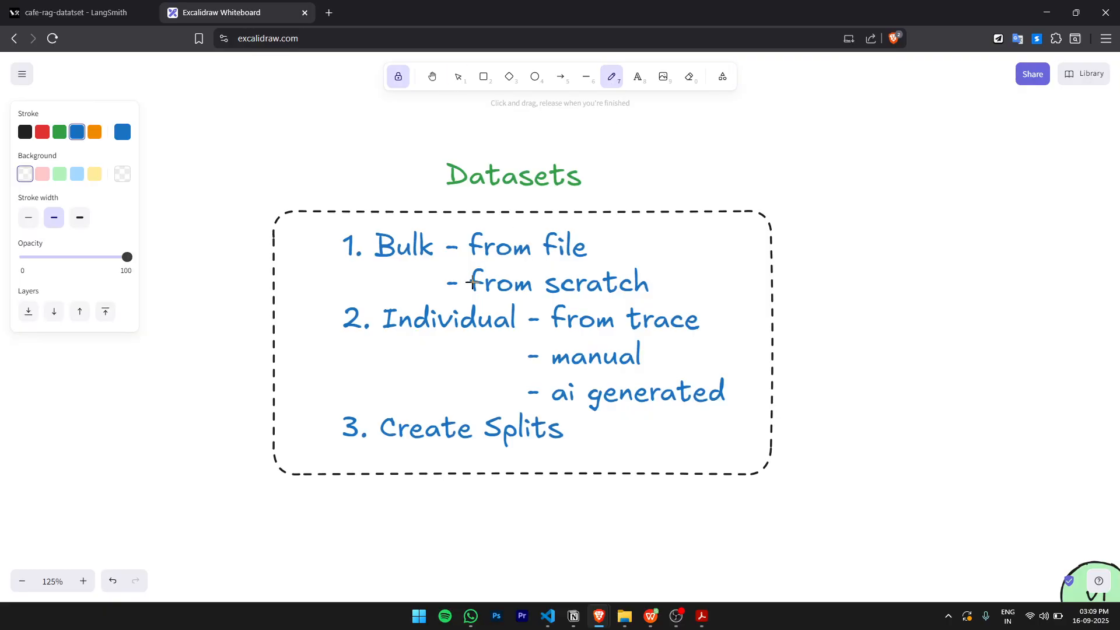
{"action": "left_click_drag", "start_coordinate": [434, 252], "coordinate": [477, 233]}
{"action": "key", "text": "ctrl+z"}
{"action": "left_click", "coordinate": [42, 132]}
{"action": "left_click", "coordinate": [28, 217]}
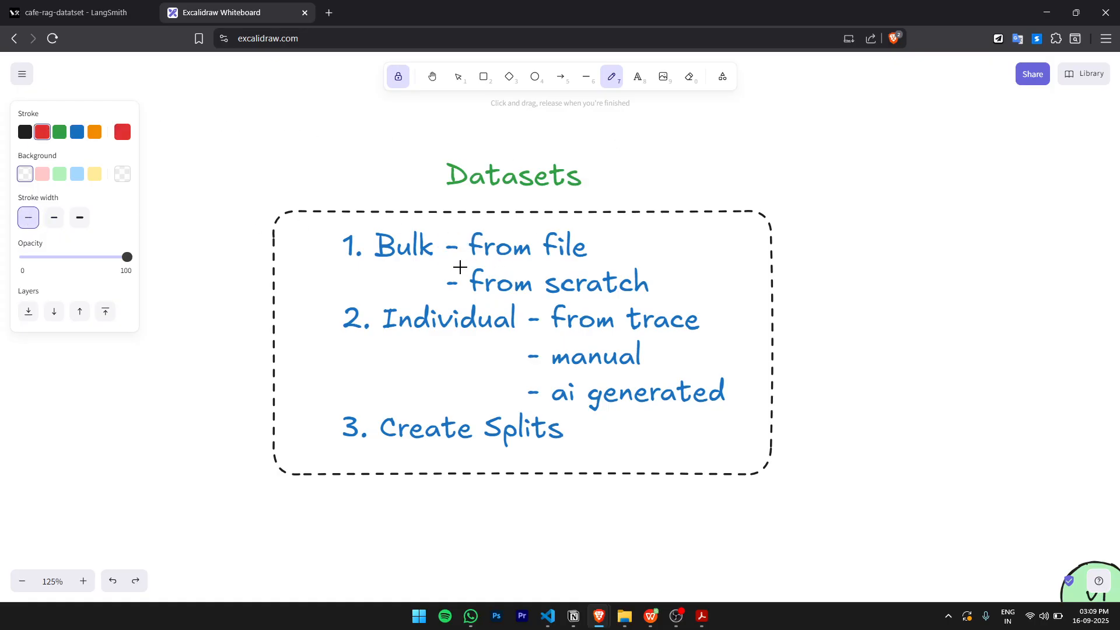
{"action": "left_click_drag", "start_coordinate": [438, 260], "coordinate": [498, 227]}
{"action": "left_click_drag", "start_coordinate": [420, 294], "coordinate": [498, 270]}
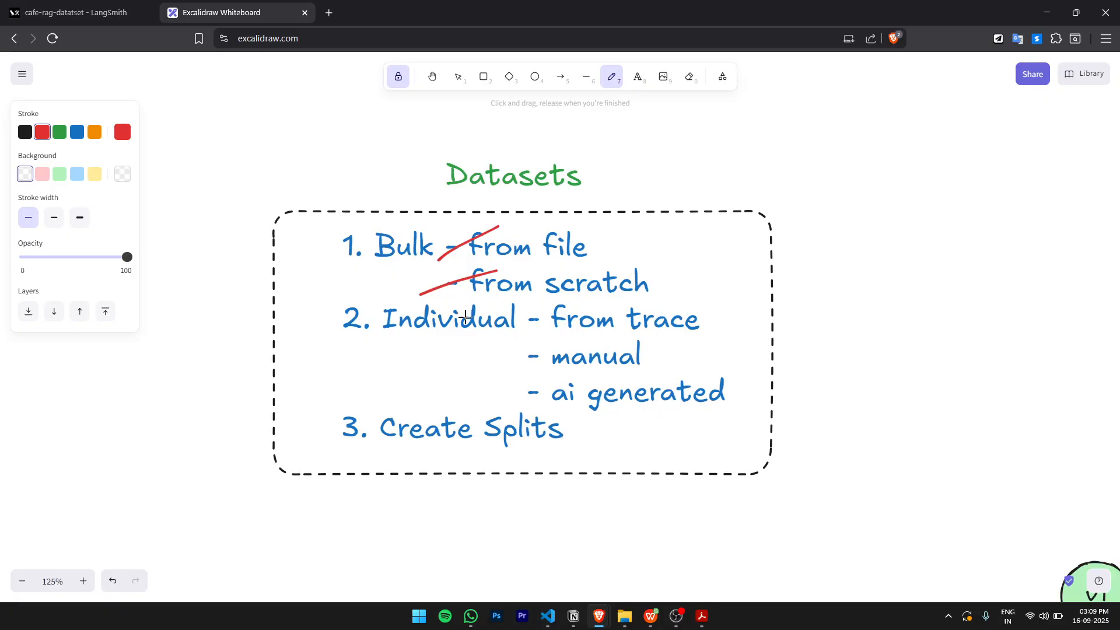
Return to LangSmith and inspect the trace asking where the store is located in the rag-bot tracing project
{"action": "left_click", "coordinate": [90, 10]}
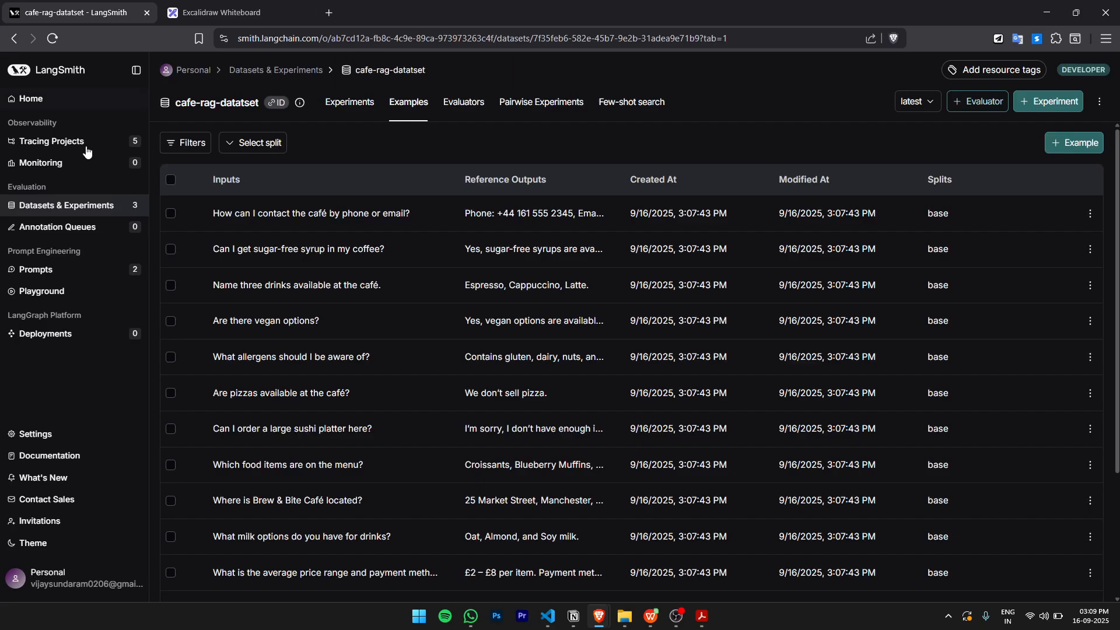
{"action": "left_click", "coordinate": [80, 145]}
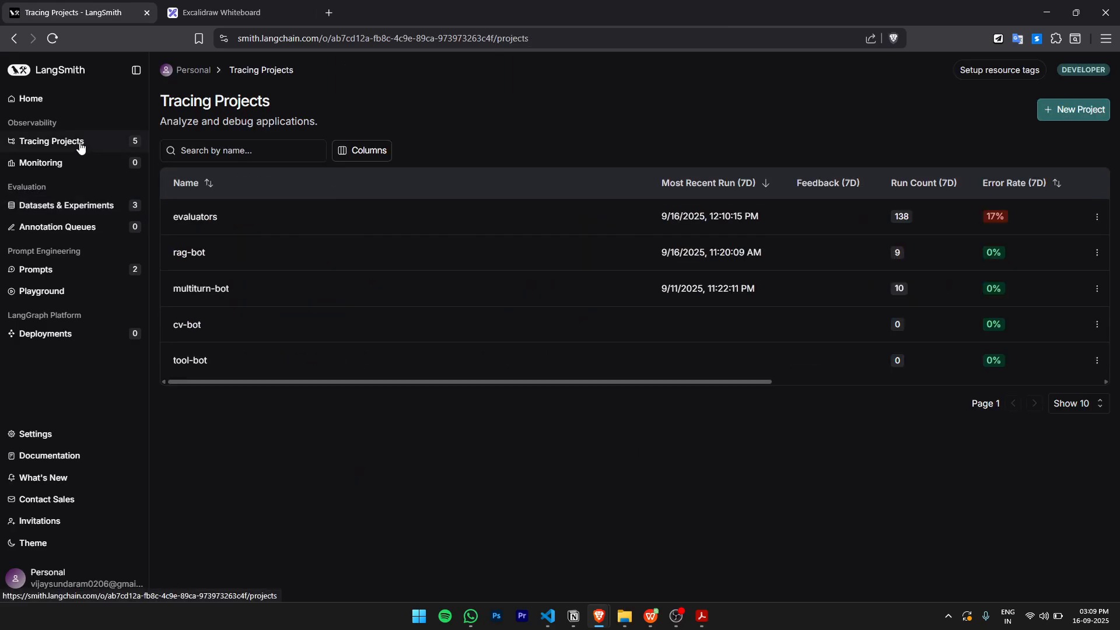
{"action": "left_click", "coordinate": [197, 252]}
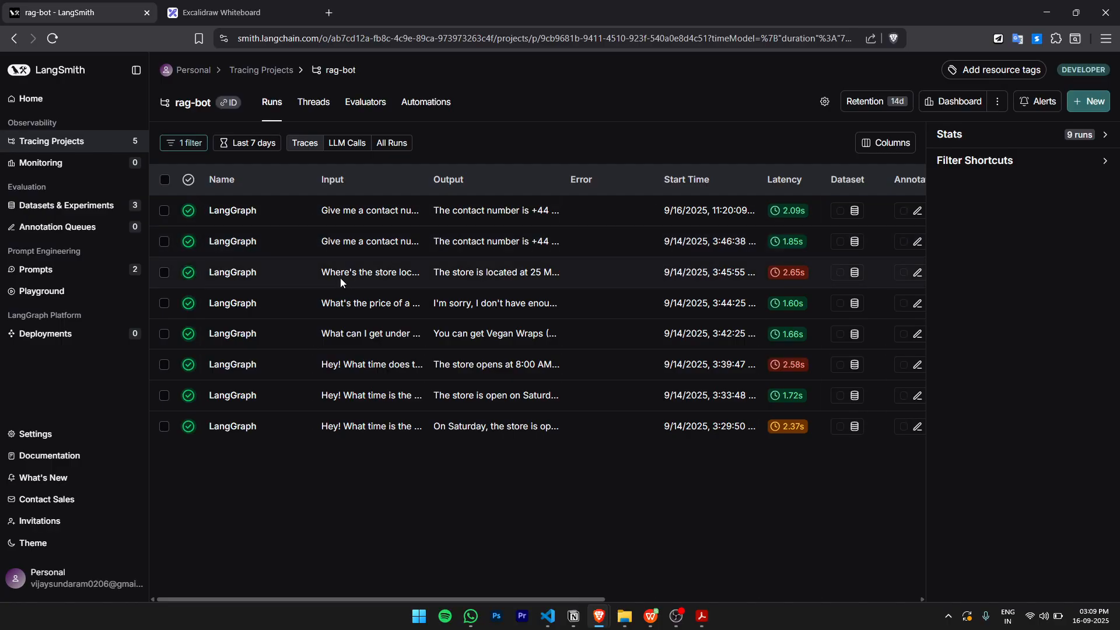
{"action": "left_click", "coordinate": [397, 284]}
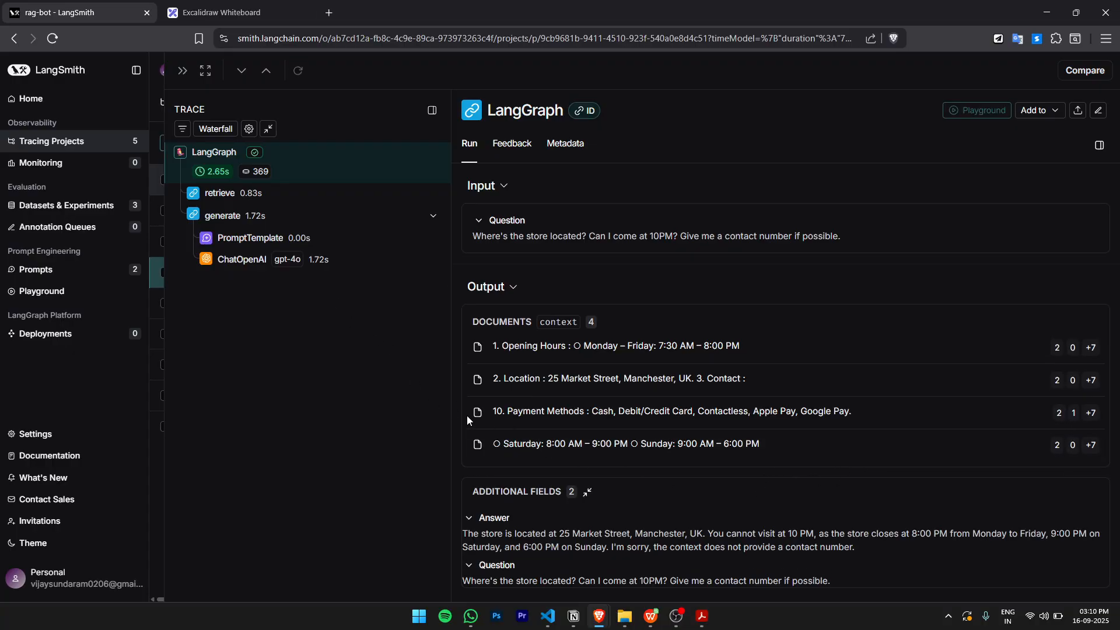
{"action": "left_click", "coordinate": [183, 74]}
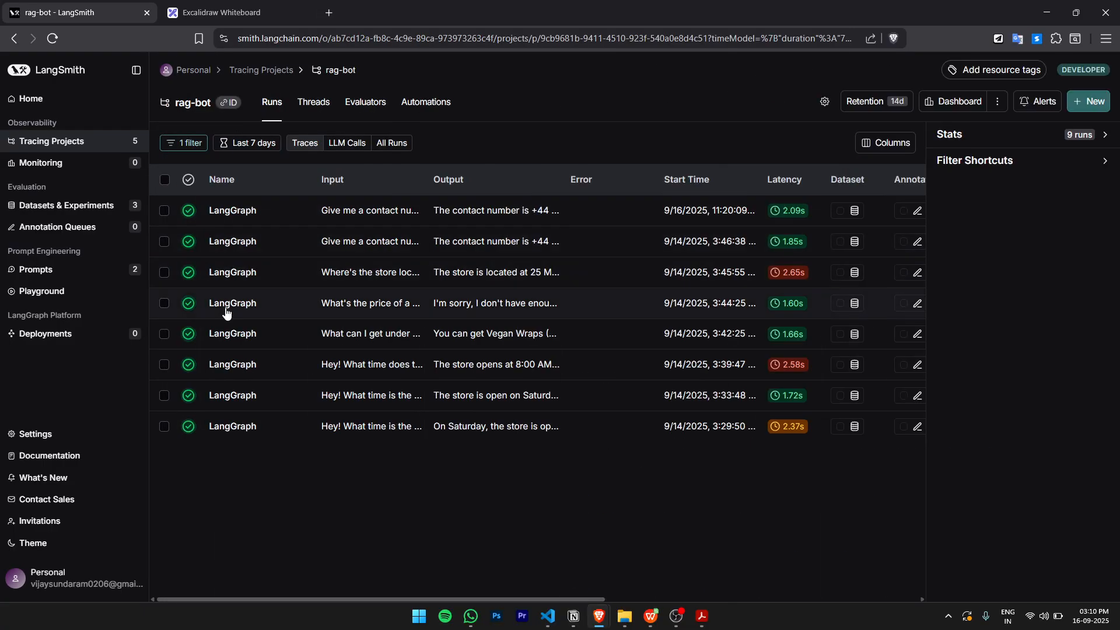
Open the trace asking "What can I get under 5 pounds?" and start adding it as an example to cafe-rag-datatset
{"action": "left_click", "coordinate": [226, 333]}
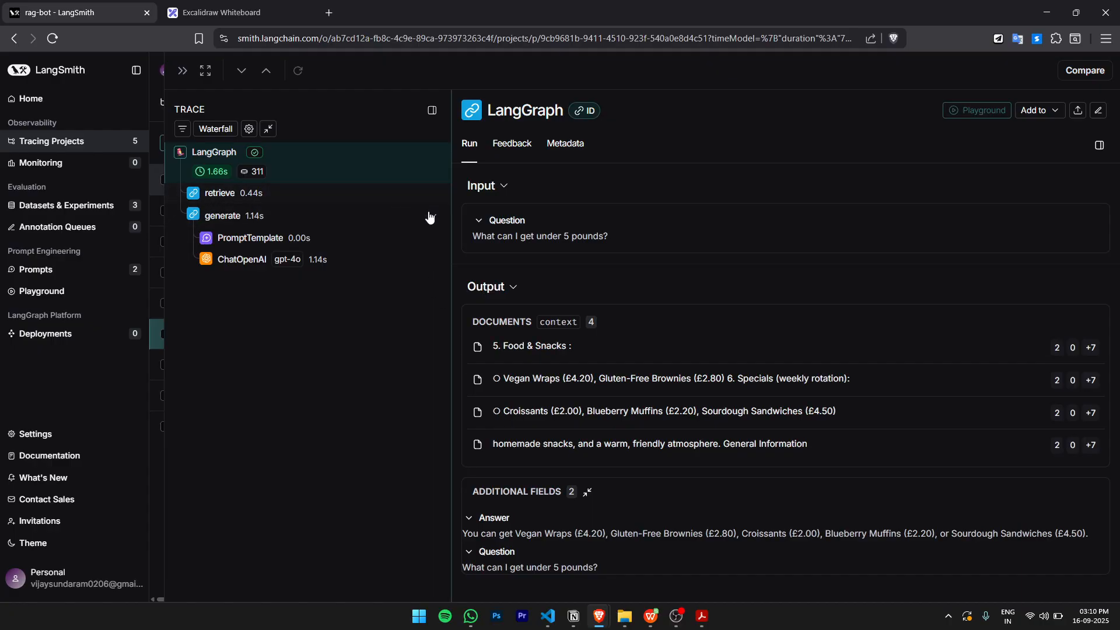
{"action": "left_click_drag", "start_coordinate": [477, 238], "coordinate": [612, 240]}
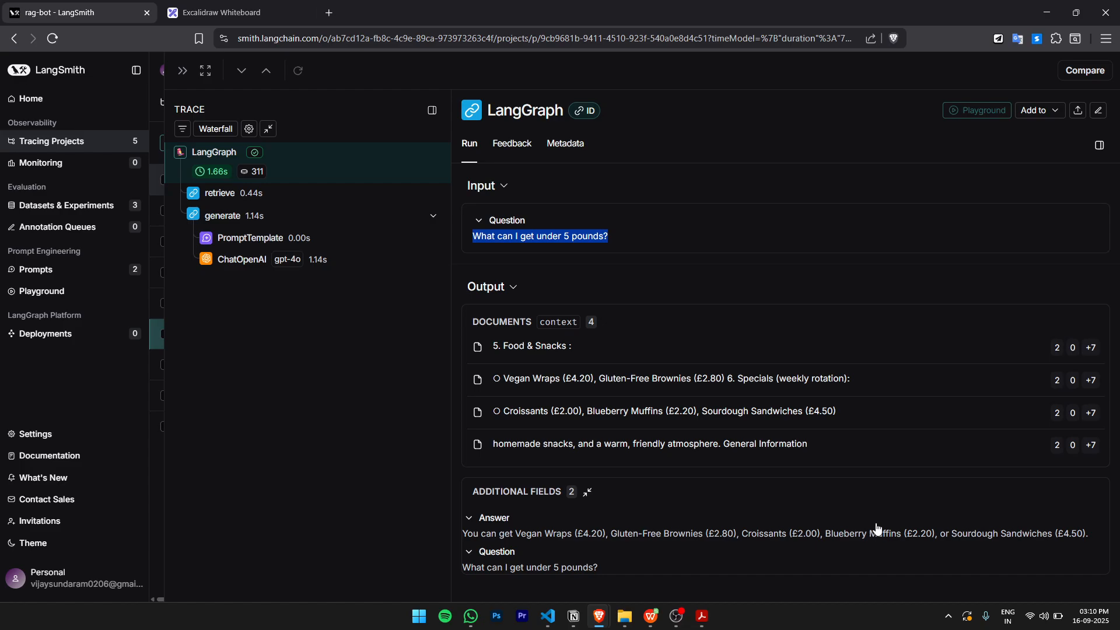
{"action": "left_click", "coordinate": [1035, 113]}
{"action": "left_click", "coordinate": [1023, 128]}
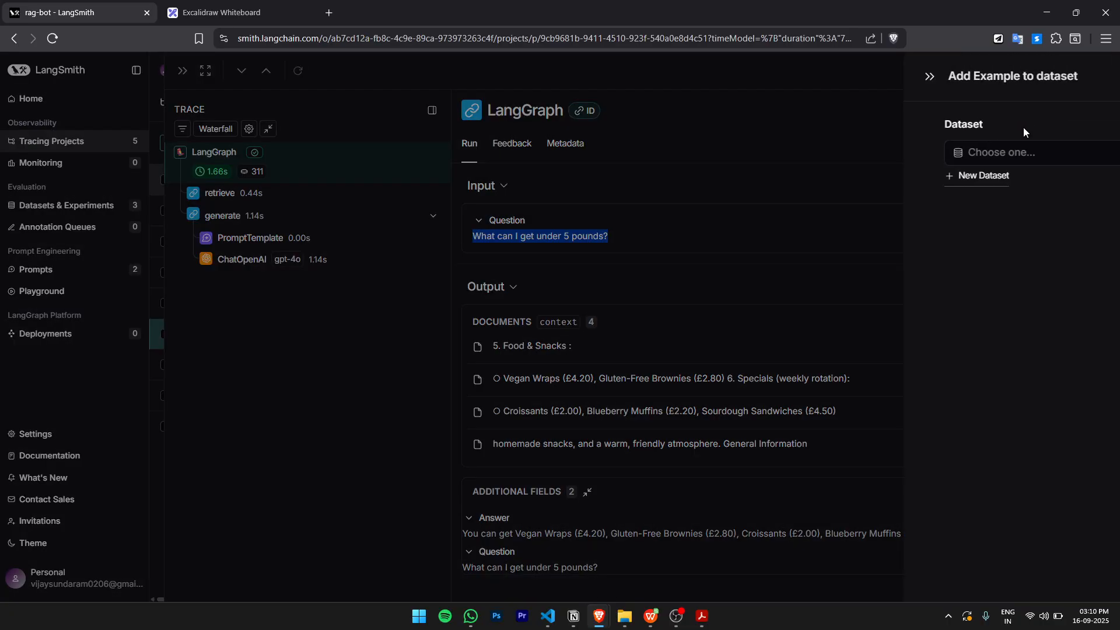
{"action": "left_click", "coordinate": [279, 154]}
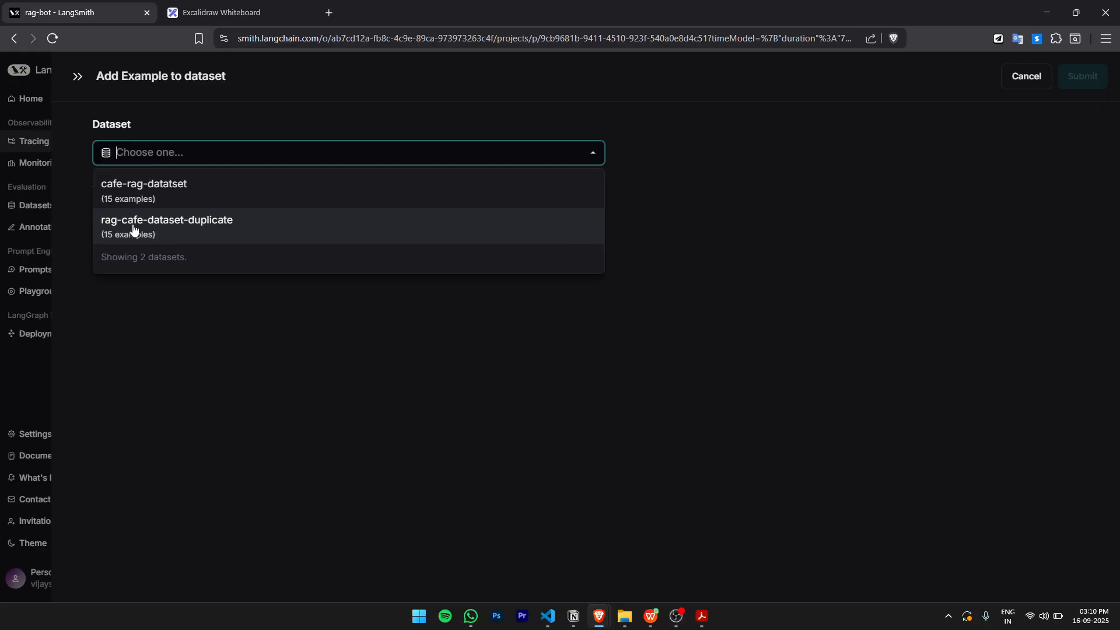
{"action": "left_click", "coordinate": [154, 184]}
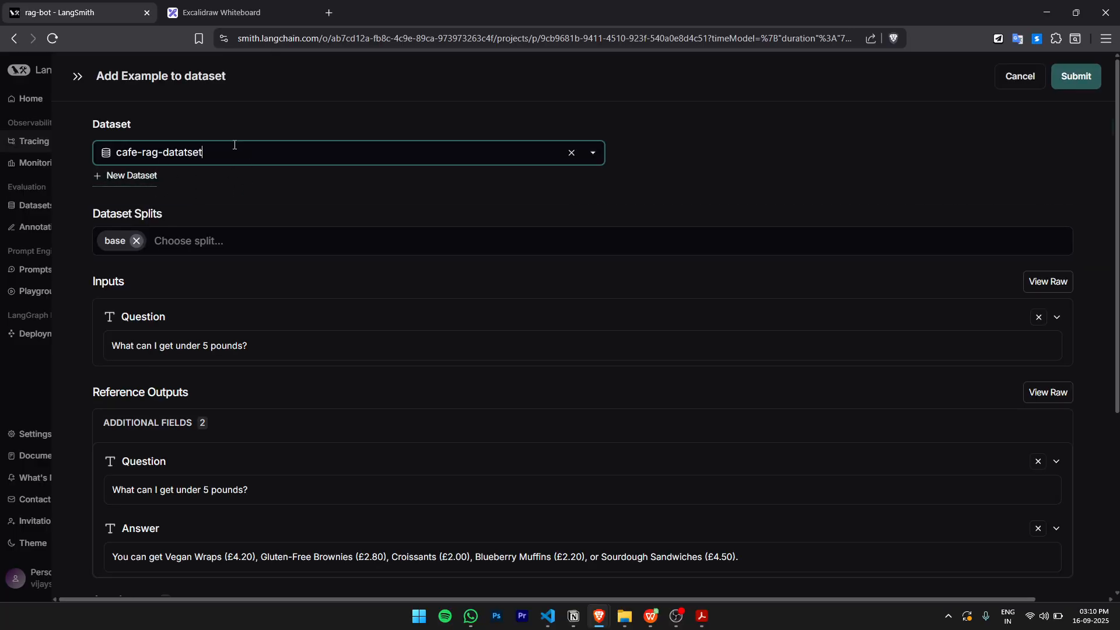
Check the new example's input question and reference outputs, and submit it to the dataset with the base split
{"action": "scroll", "coordinate": [327, 276], "scroll_direction": "down", "scroll_amount": 2}
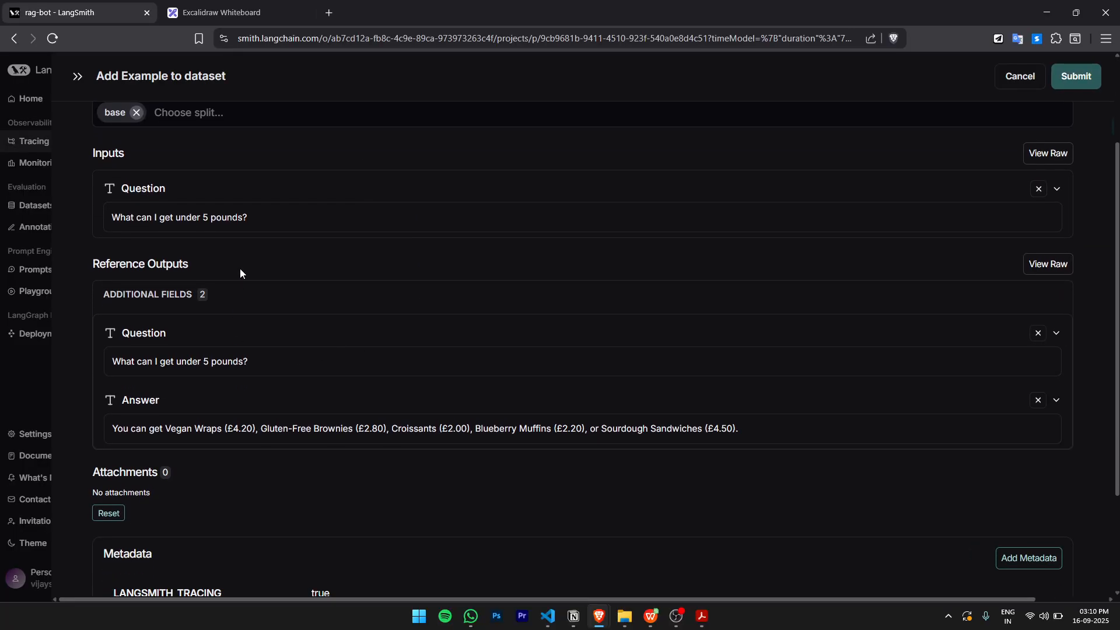
{"action": "left_click", "coordinate": [250, 218]}
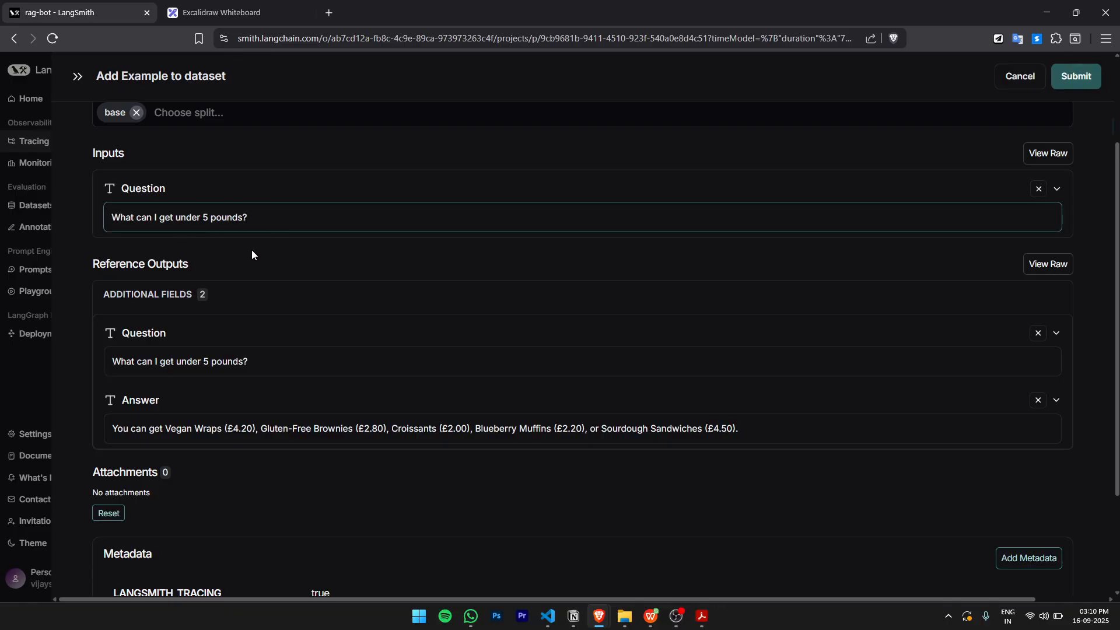
{"action": "scroll", "coordinate": [207, 367], "scroll_direction": "down", "scroll_amount": 2}
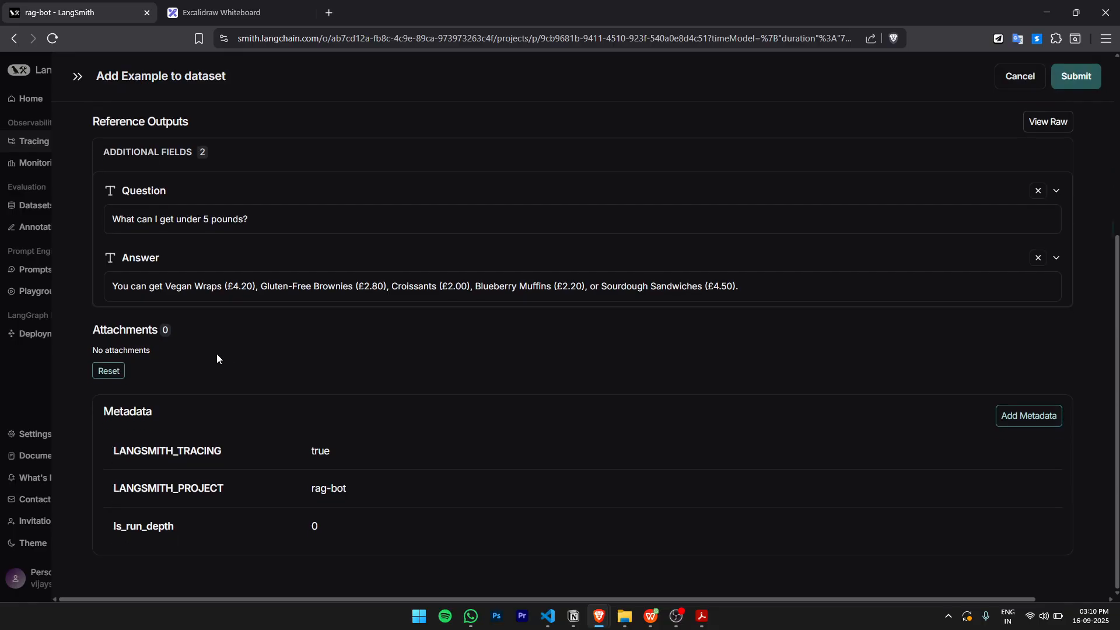
{"action": "left_click", "coordinate": [161, 219]}
{"action": "scroll", "coordinate": [233, 227], "scroll_direction": "up", "scroll_amount": 2}
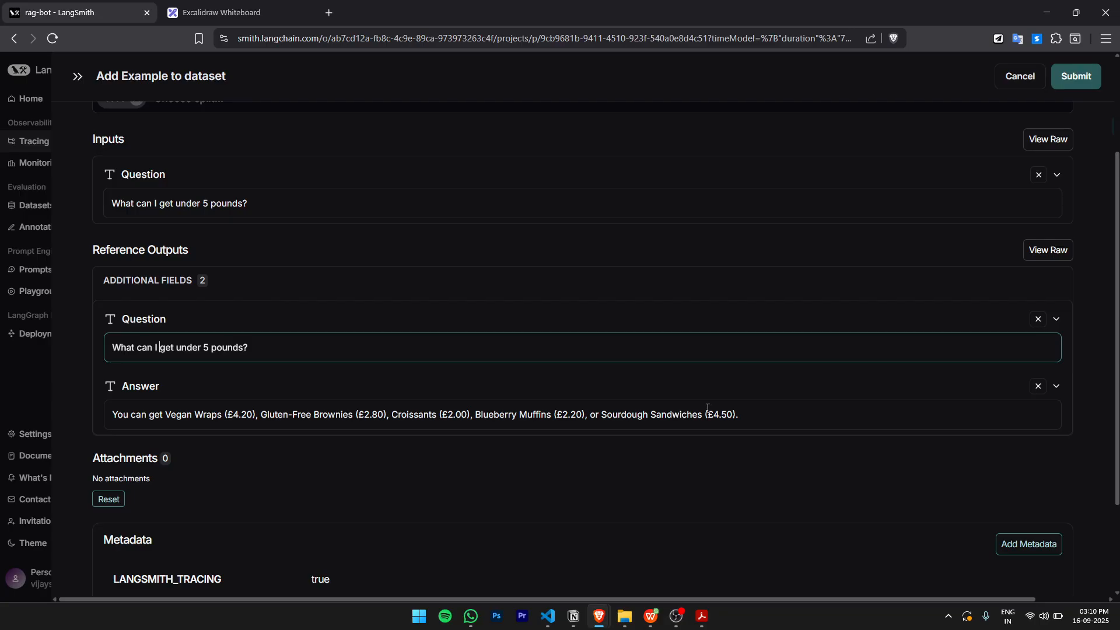
{"action": "left_click", "coordinate": [1078, 77]}
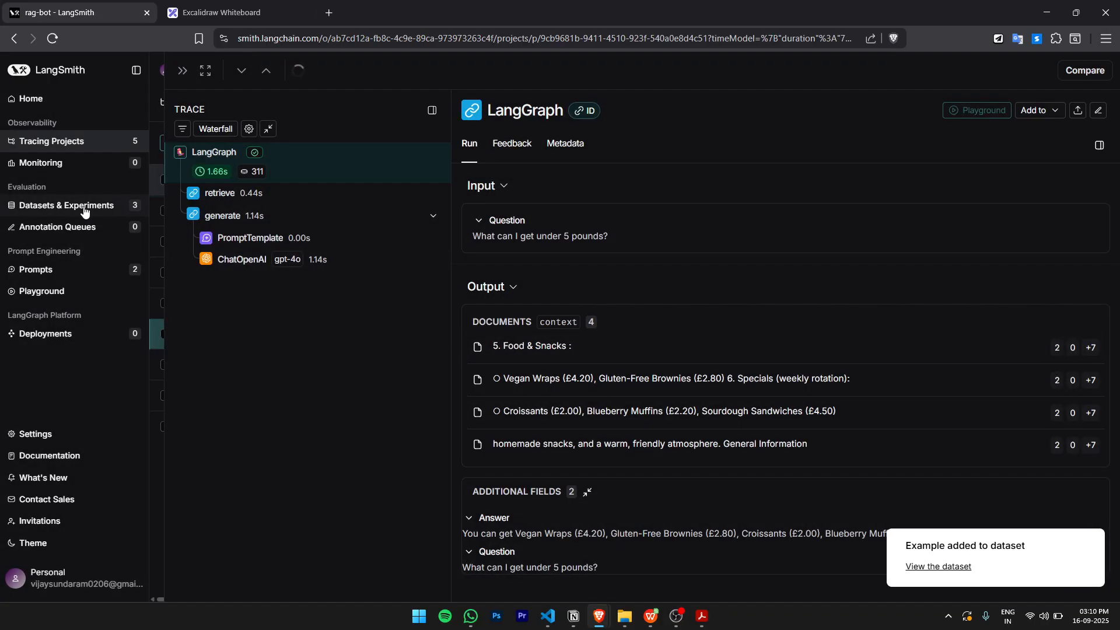
Open cafe-rag-datatset from the datasets list and inspect the example added from the trace, including its rag-bot project metadata
{"action": "left_click", "coordinate": [84, 211]}
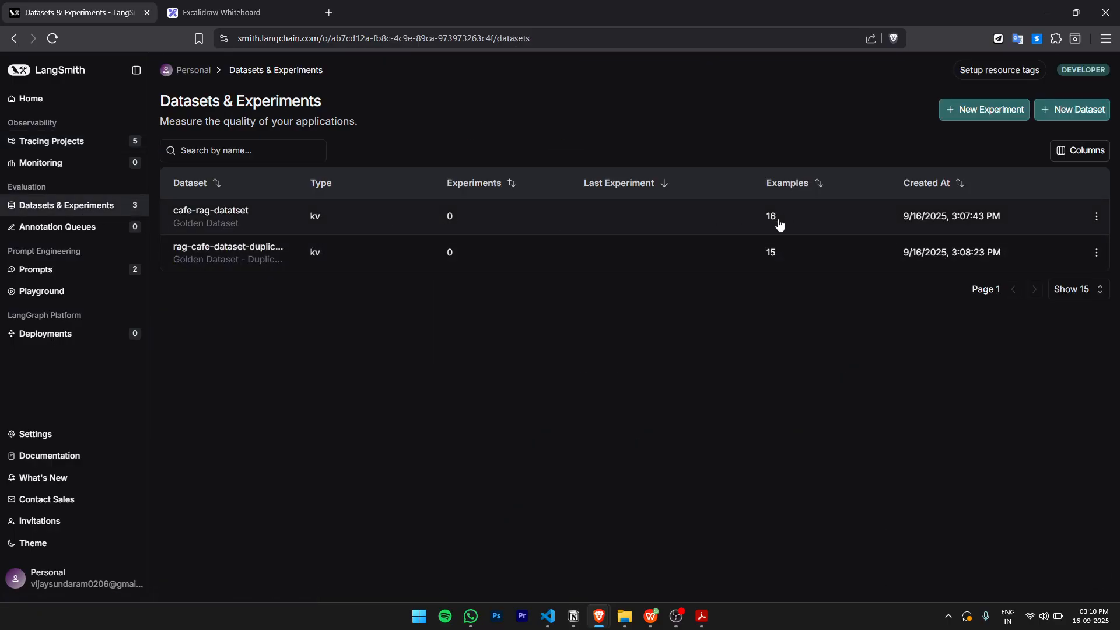
{"action": "left_click", "coordinate": [234, 211]}
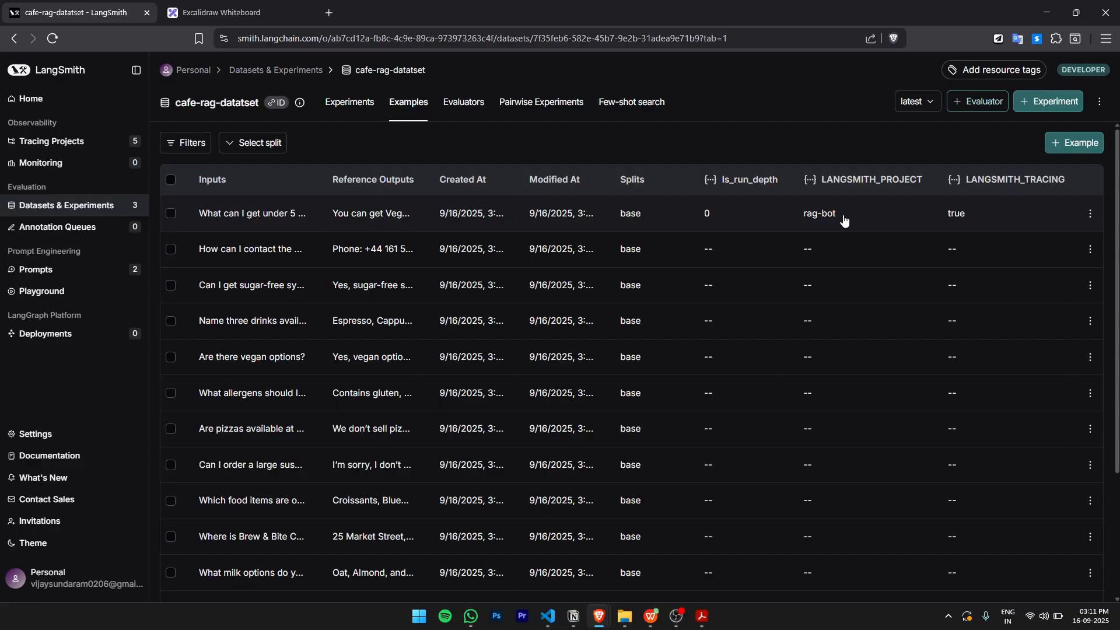
{"action": "double_click", "coordinate": [808, 215]}
{"action": "left_click", "coordinate": [840, 214]}
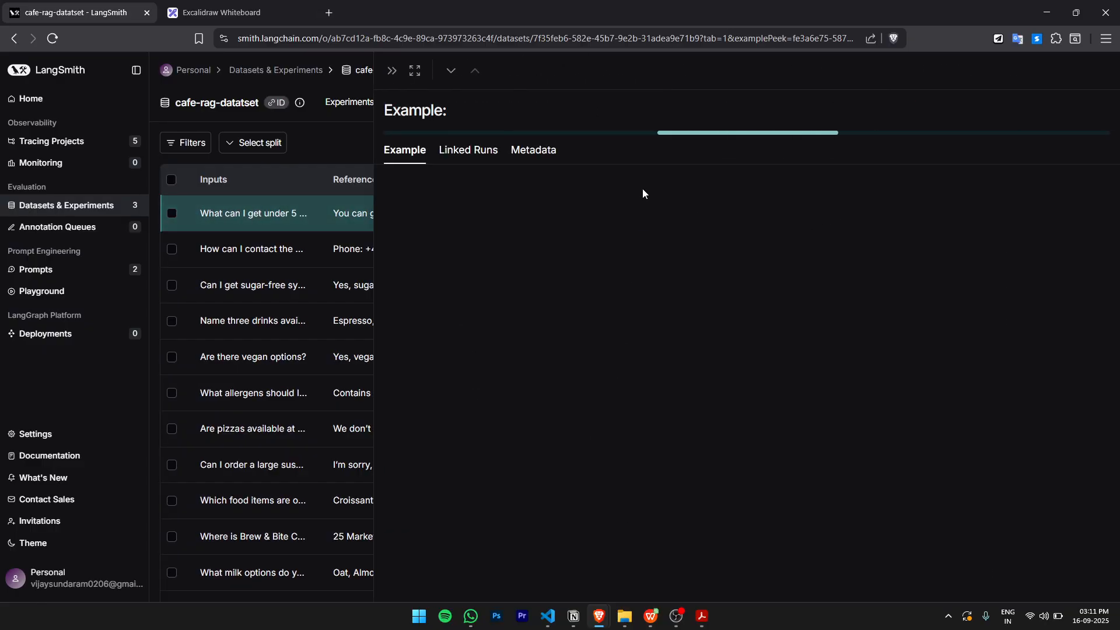
{"action": "left_click", "coordinate": [390, 70]}
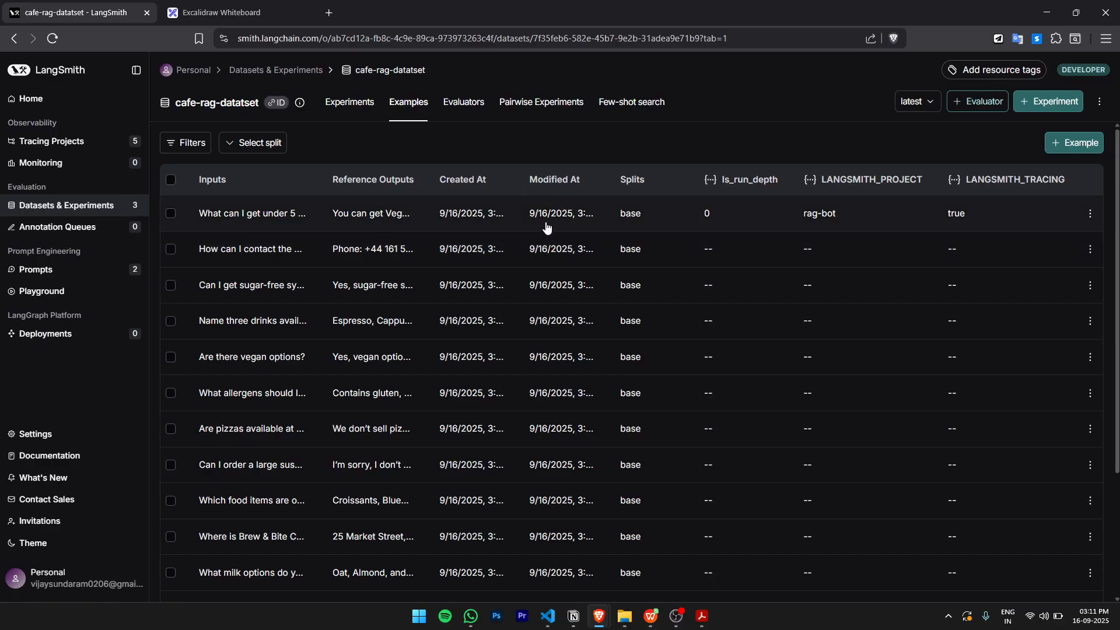
Switch to the Excalidraw whiteboard, strike through "from trace" under Individual with a red pen stroke, and return to LangSmith
{"action": "left_click", "coordinate": [222, 13]}
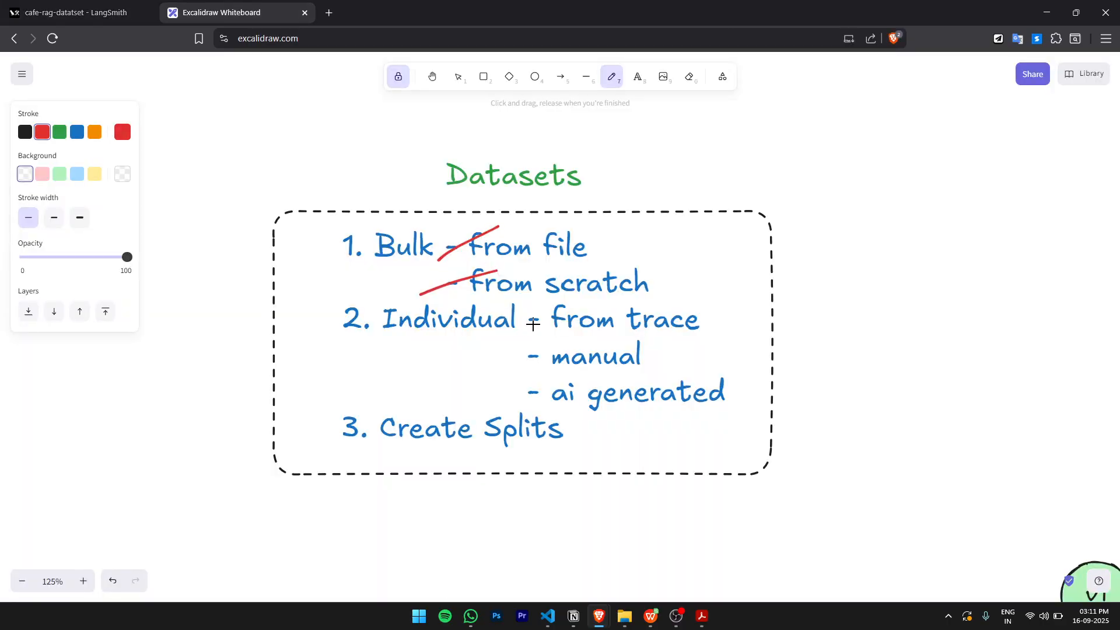
{"action": "left_click_drag", "start_coordinate": [516, 329], "coordinate": [579, 297]}
{"action": "left_click", "coordinate": [105, 12]}
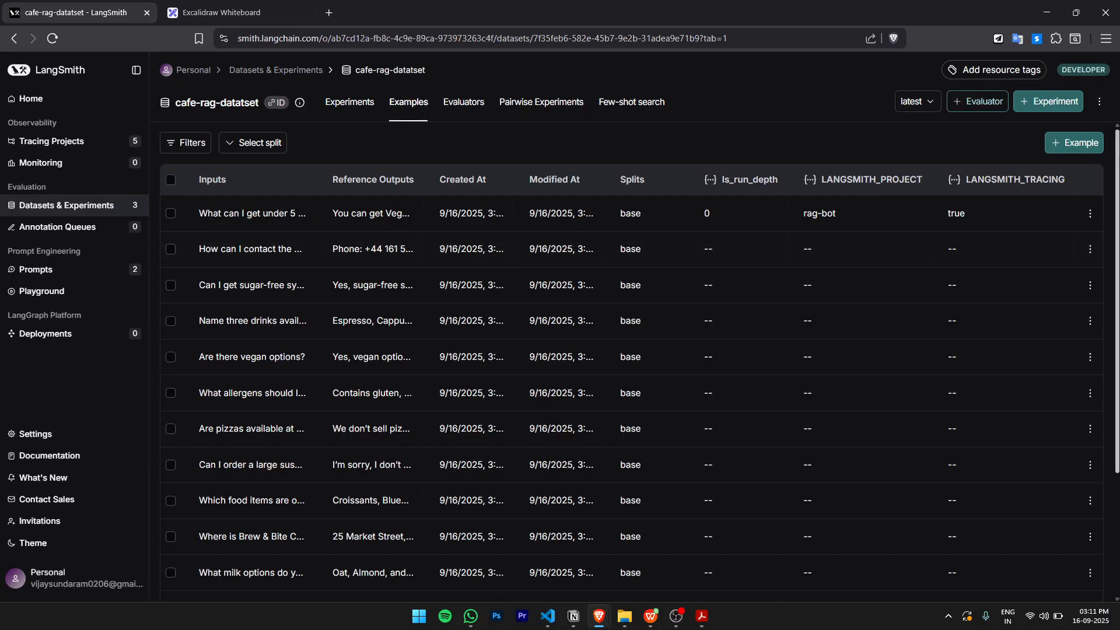
Start a manual example in cafe-rag-datatset with the YAML input question: "Do you sell pizzas?"
{"action": "left_click", "coordinate": [1072, 140]}
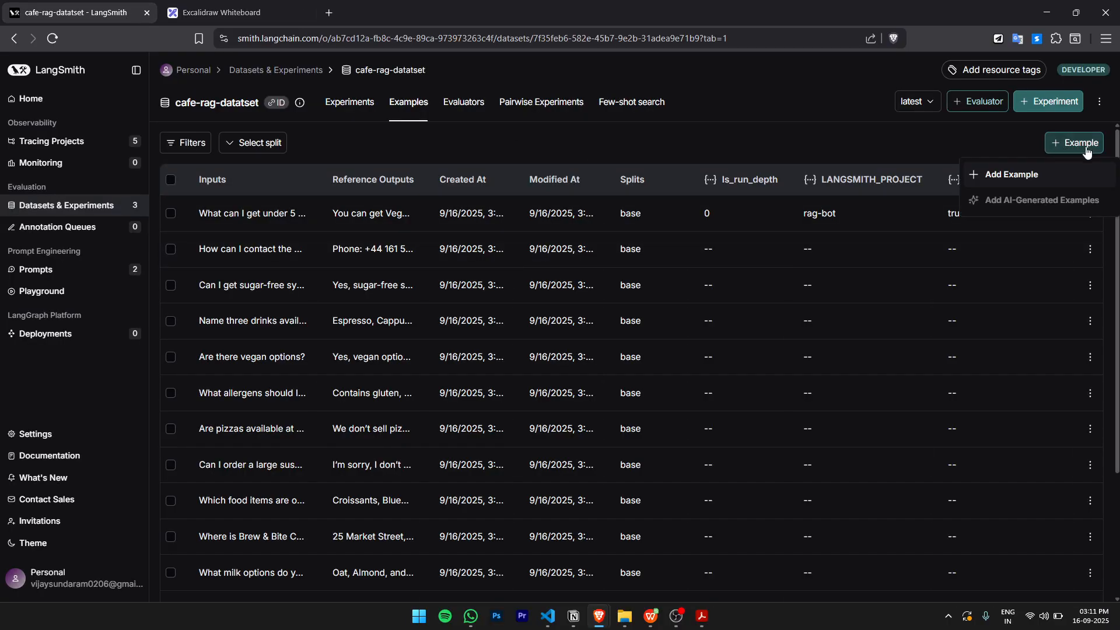
{"action": "left_click", "coordinate": [1003, 179]}
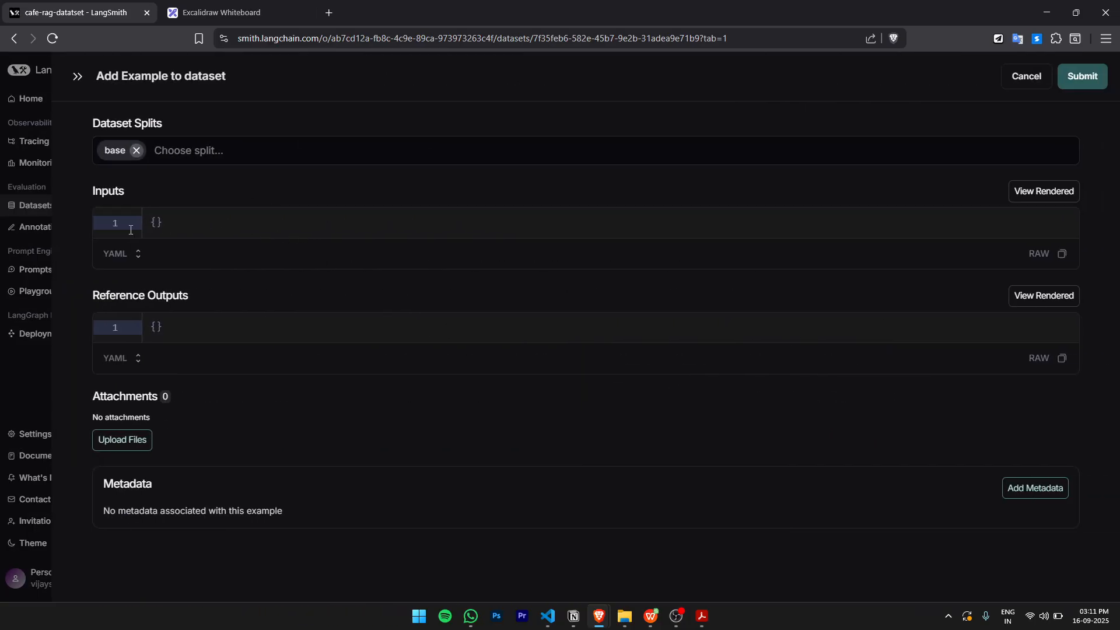
{"action": "left_click", "coordinate": [156, 224]}
{"action": "type", "text": "question: \"Do you sell"}
{"action": "key", "text": "Left"}
{"action": "type", "text": "pizzas?"}
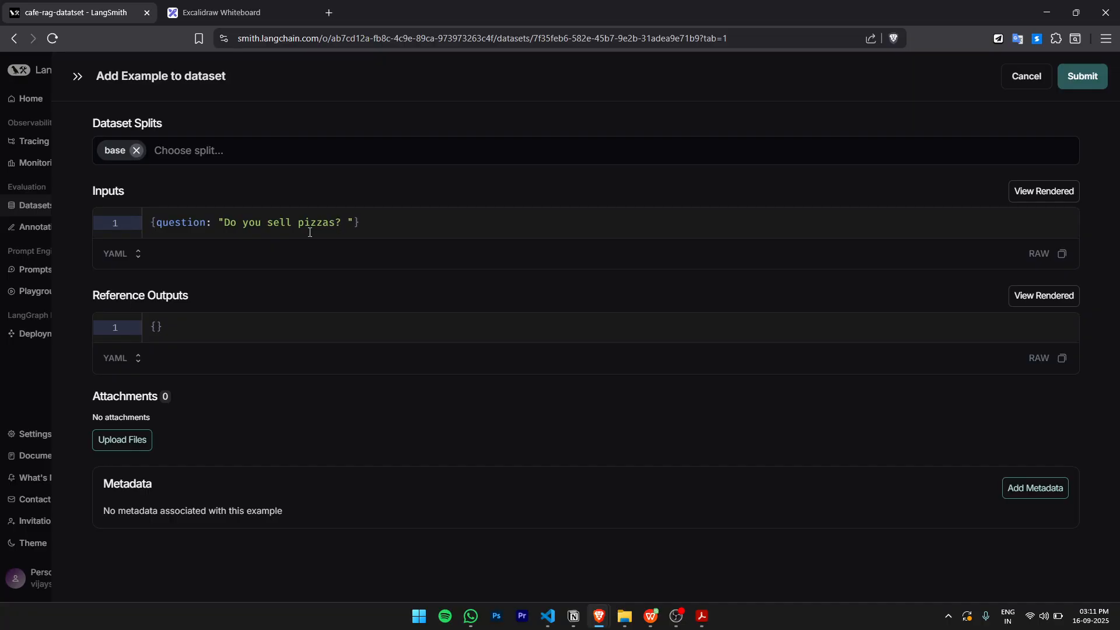
Set the reference output to answer: "No, we don't", submit the example, and review it in the dataset
{"action": "left_click", "coordinate": [161, 327]}
{"action": "type", "text": "answer: \"No, we don't"}
{"action": "left_click", "coordinate": [1080, 82]}
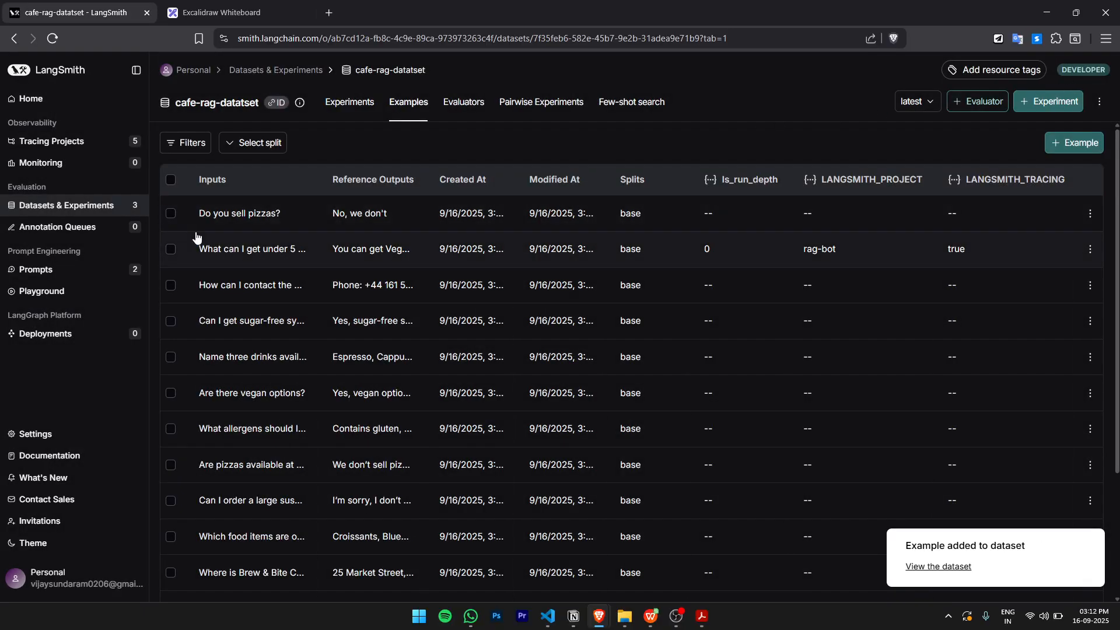
{"action": "left_click", "coordinate": [258, 218]}
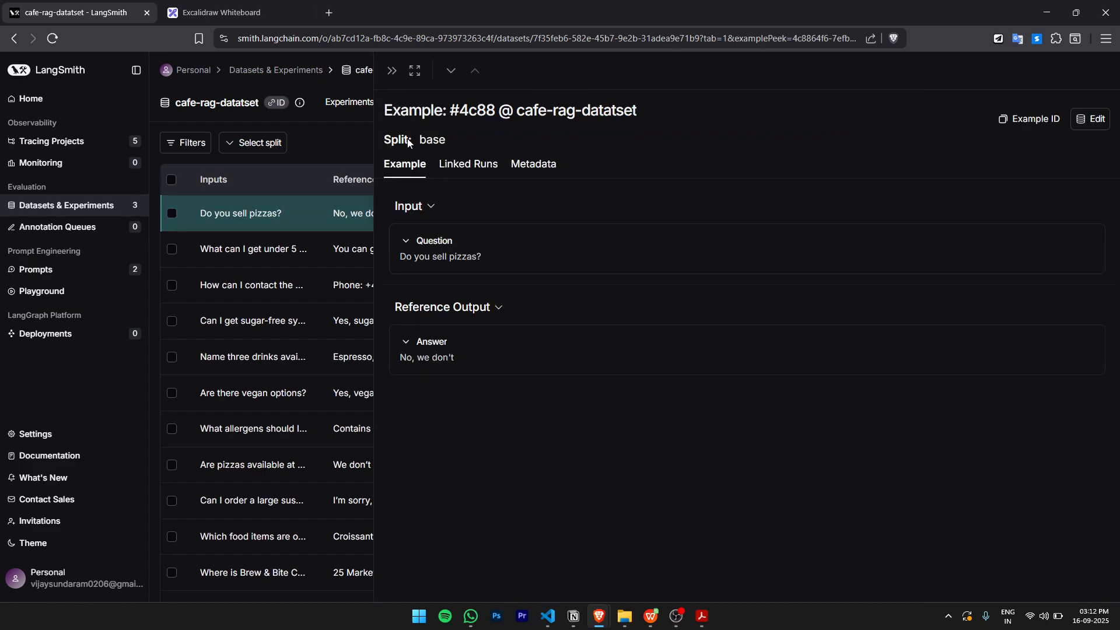
{"action": "left_click", "coordinate": [392, 71]}
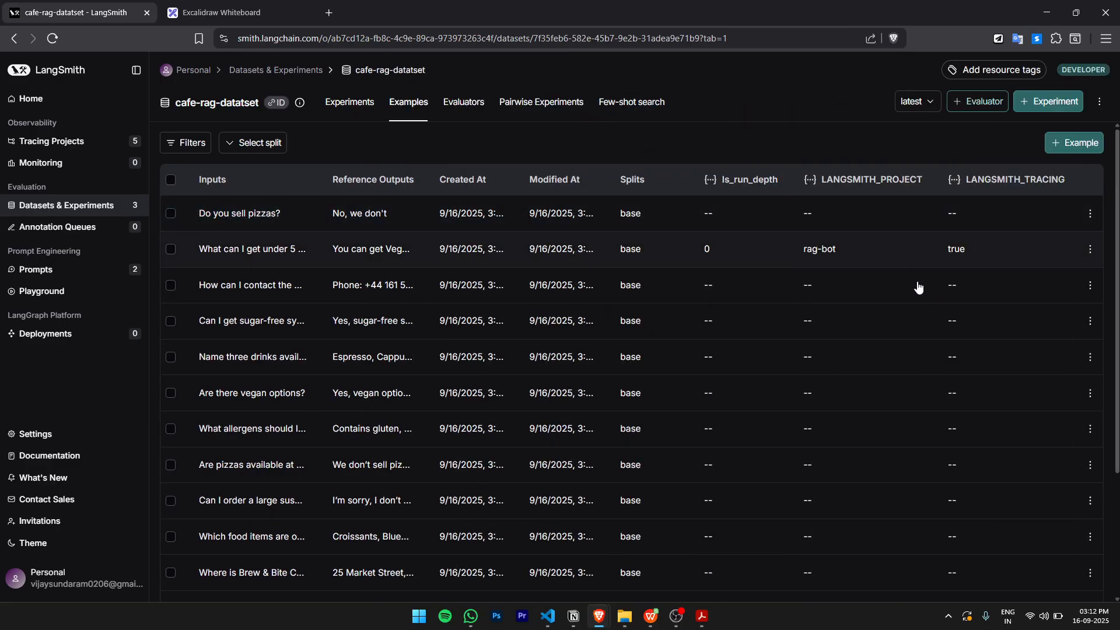
Edit cafe-rag-datatset and add an input schema with a required string property named question
{"action": "left_click", "coordinate": [1097, 106]}
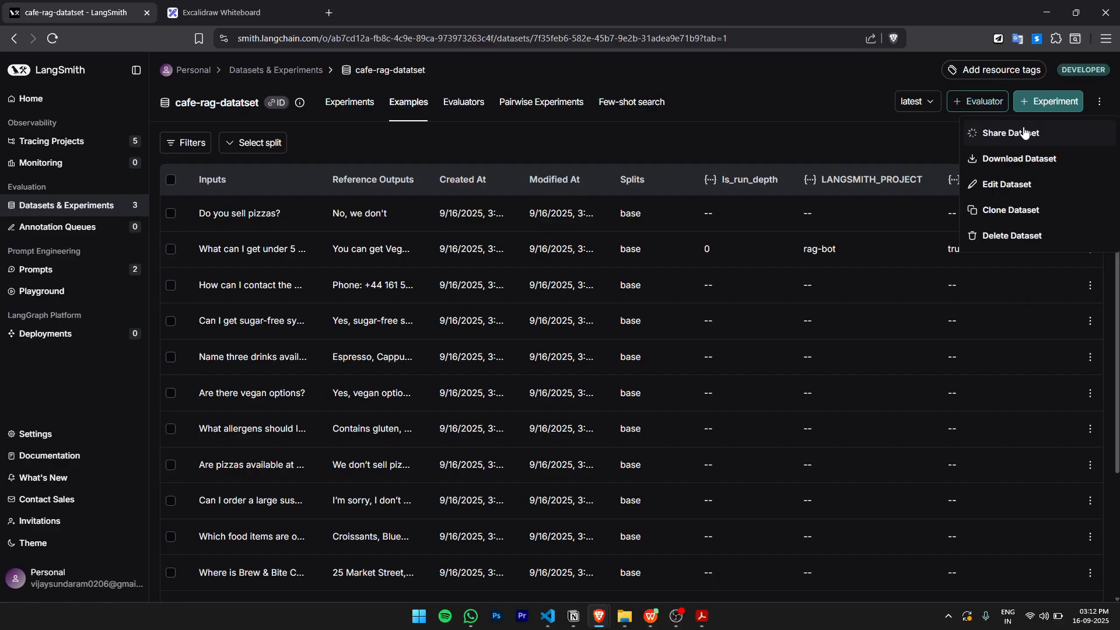
{"action": "left_click", "coordinate": [996, 134]}
{"action": "left_click", "coordinate": [1019, 192]}
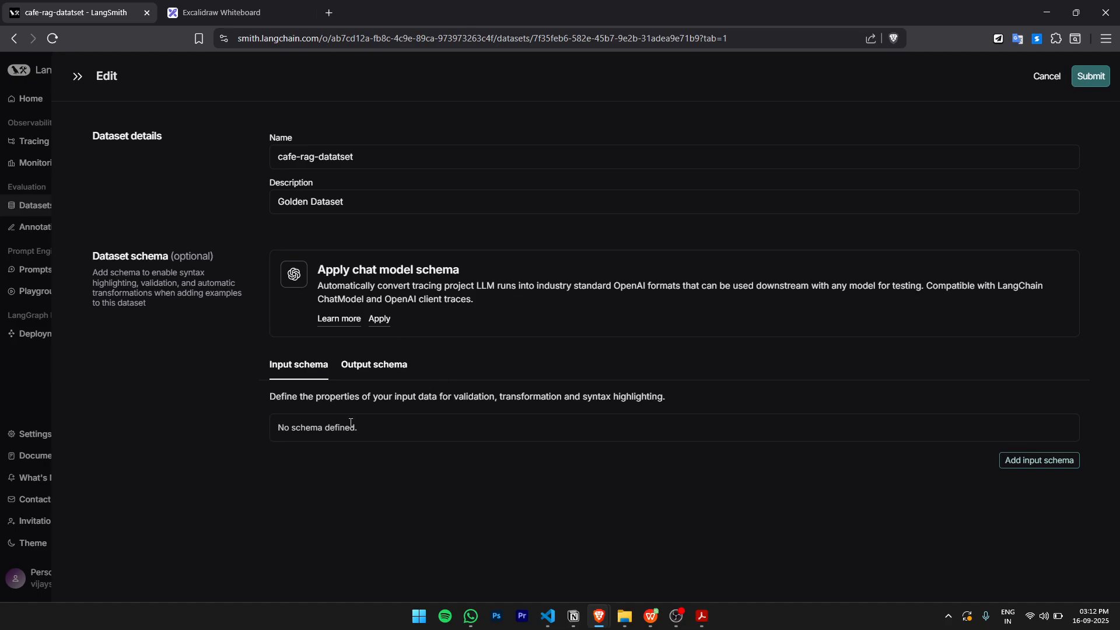
{"action": "left_click", "coordinate": [1047, 464]}
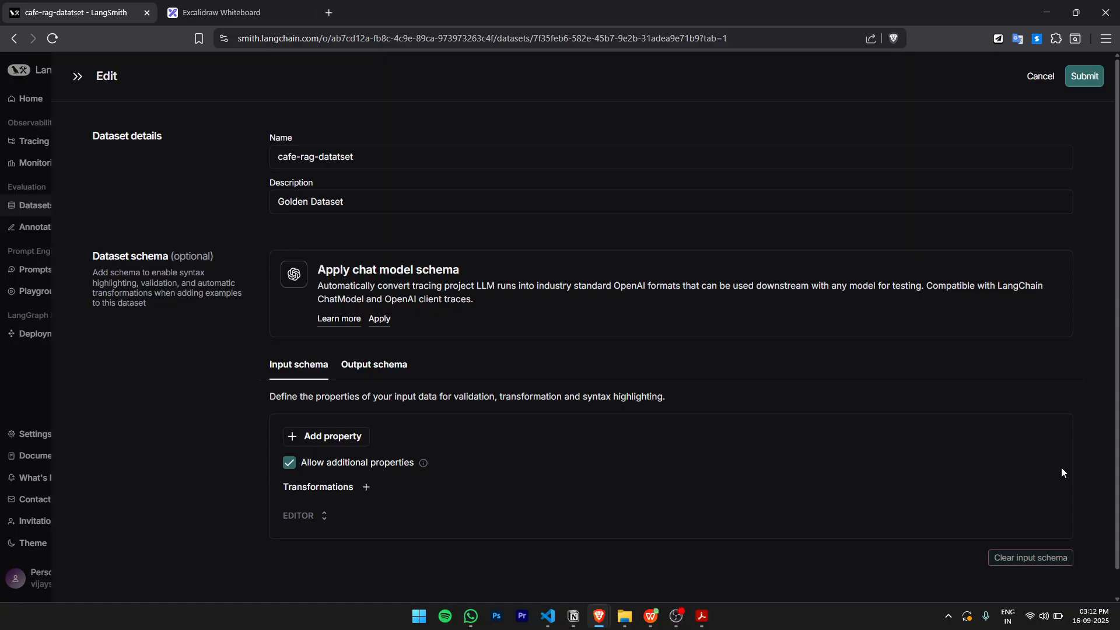
{"action": "left_click", "coordinate": [353, 438]}
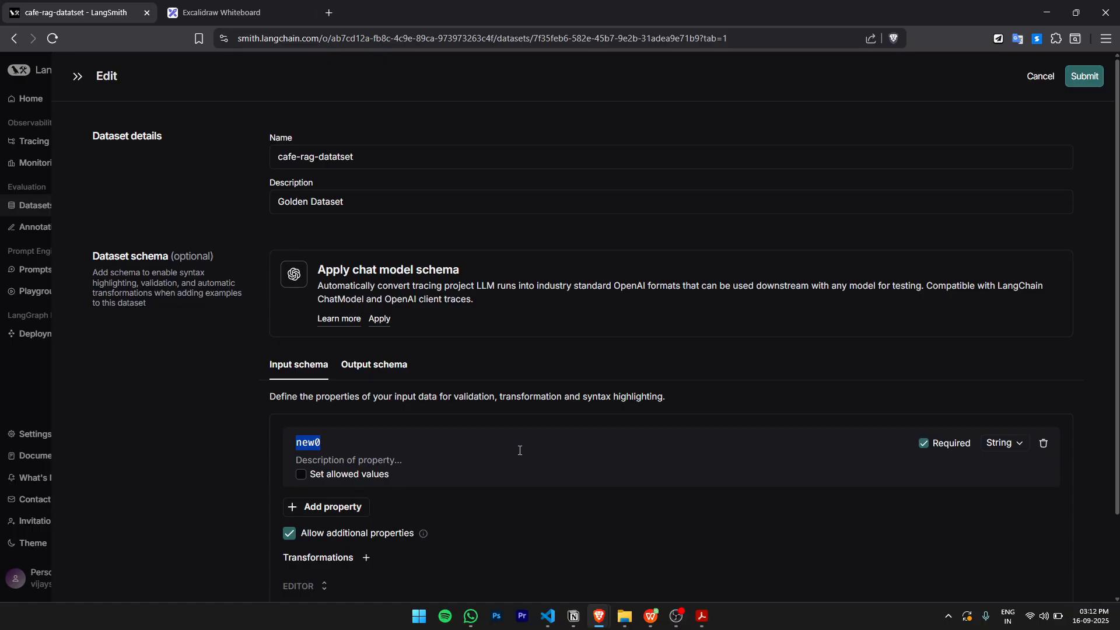
{"action": "type", "text": "question"}
{"action": "scroll", "coordinate": [1018, 447], "scroll_direction": "down", "scroll_amount": 2}
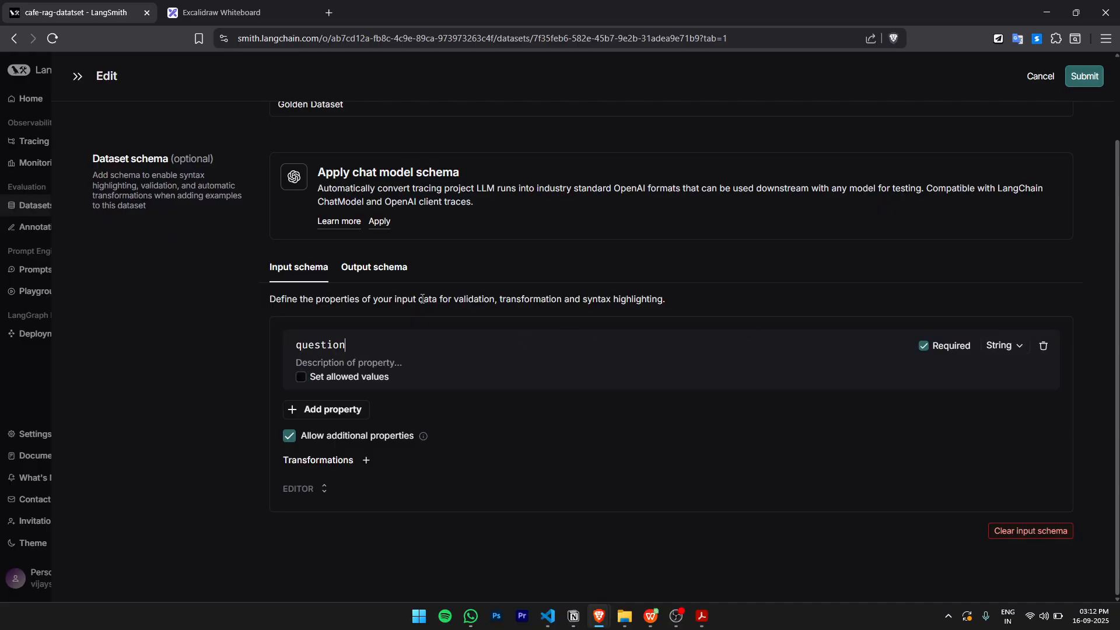
Add an output schema with a required string property named answer, and submit the dataset changes
{"action": "left_click", "coordinate": [376, 268]}
{"action": "left_click", "coordinate": [1029, 460]}
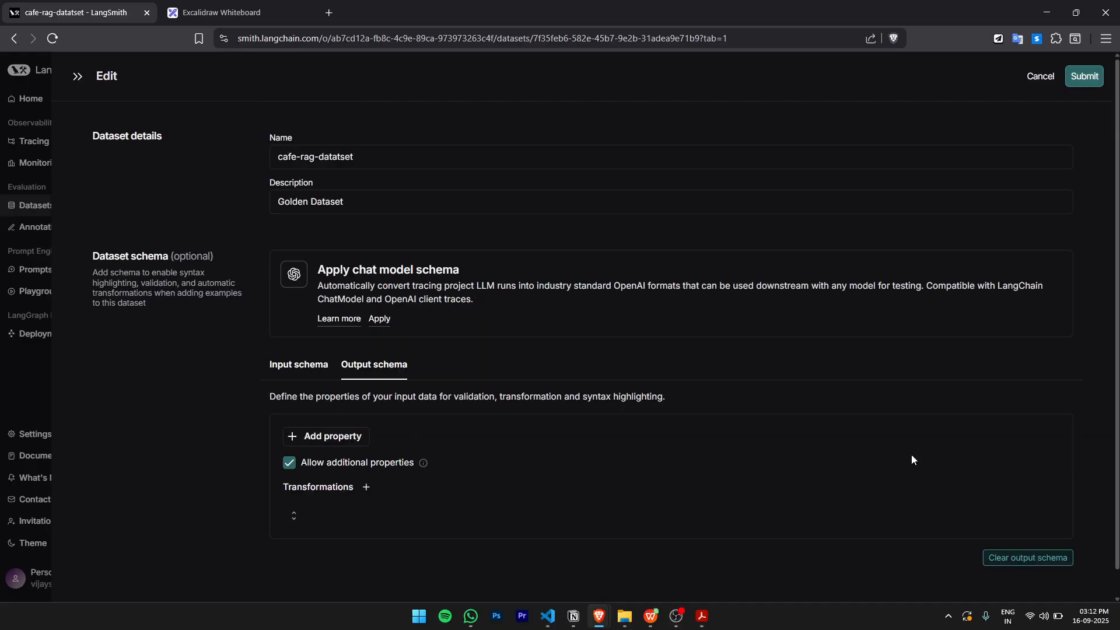
{"action": "left_click", "coordinate": [330, 436]}
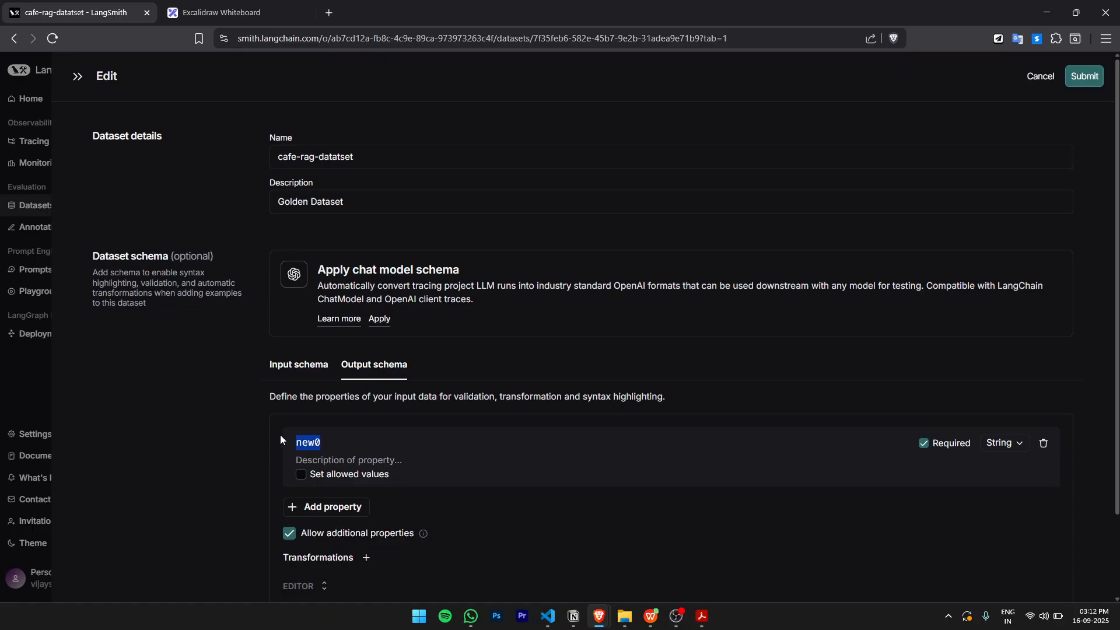
{"action": "type", "text": "answer"}
{"action": "scroll", "coordinate": [957, 448], "scroll_direction": "down", "scroll_amount": 2}
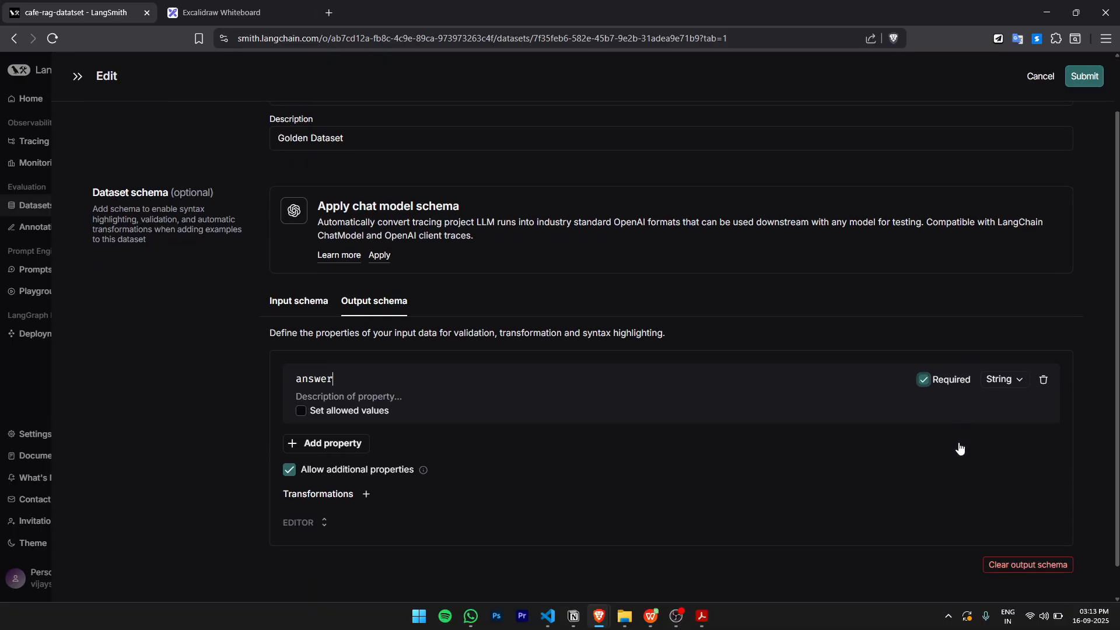
{"action": "left_click", "coordinate": [1100, 81]}
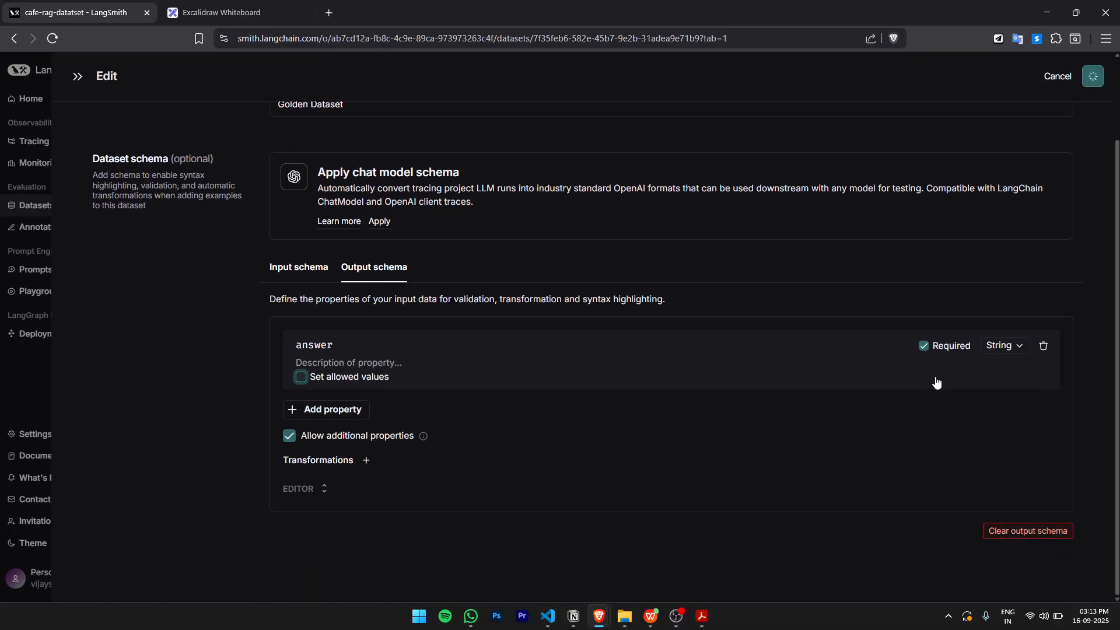
Make the output schema's answer property optional and try submitting the dataset changes again
{"action": "scroll", "coordinate": [883, 379], "scroll_direction": "down", "scroll_amount": 3}
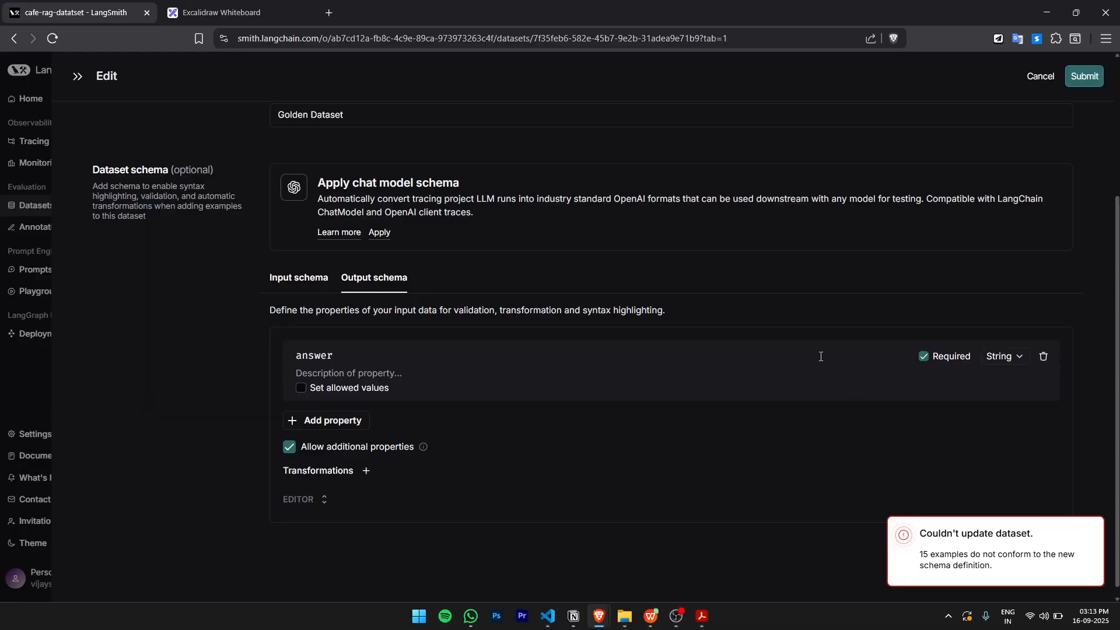
{"action": "left_click", "coordinate": [929, 360]}
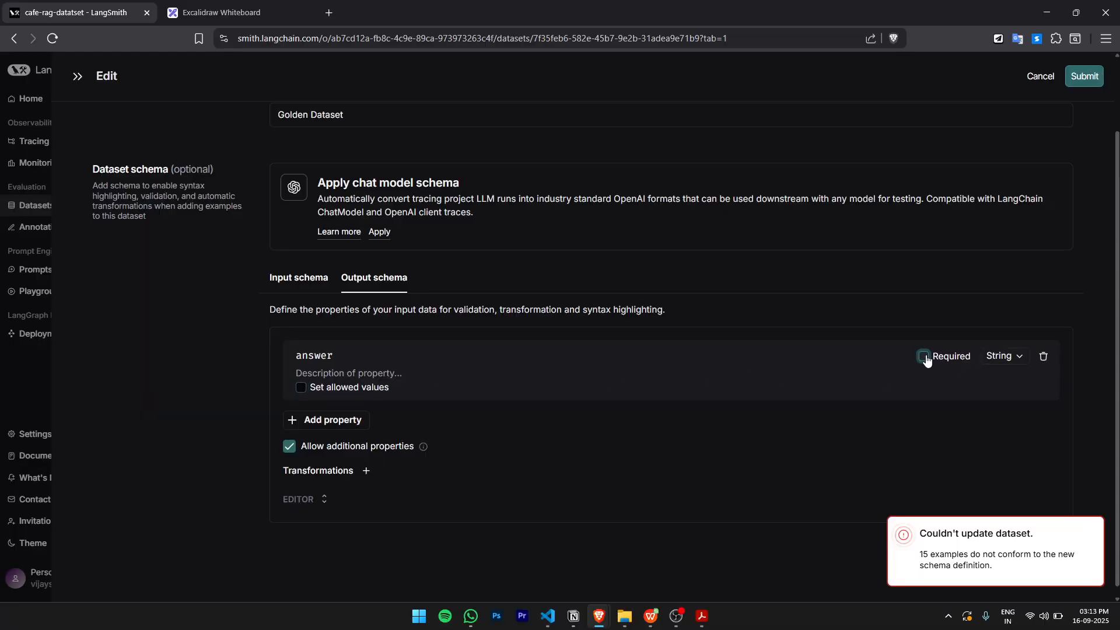
{"action": "left_click", "coordinate": [1083, 81]}
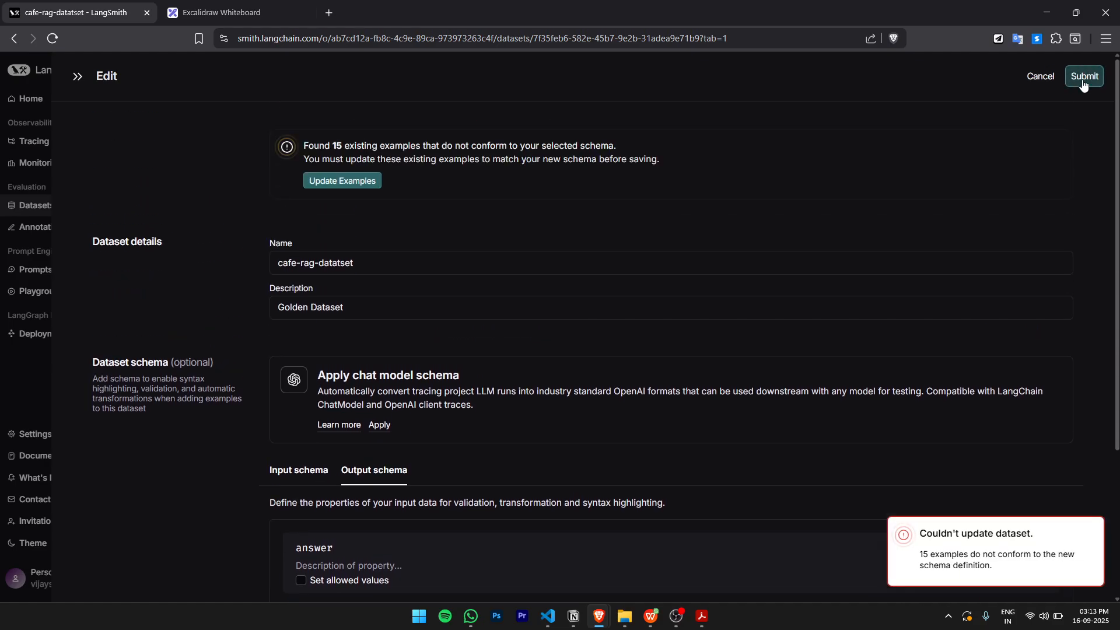
Make the input schema's question property optional and submit the dataset changes
{"action": "scroll", "coordinate": [435, 390], "scroll_direction": "down", "scroll_amount": 3}
{"action": "left_click", "coordinate": [318, 270]}
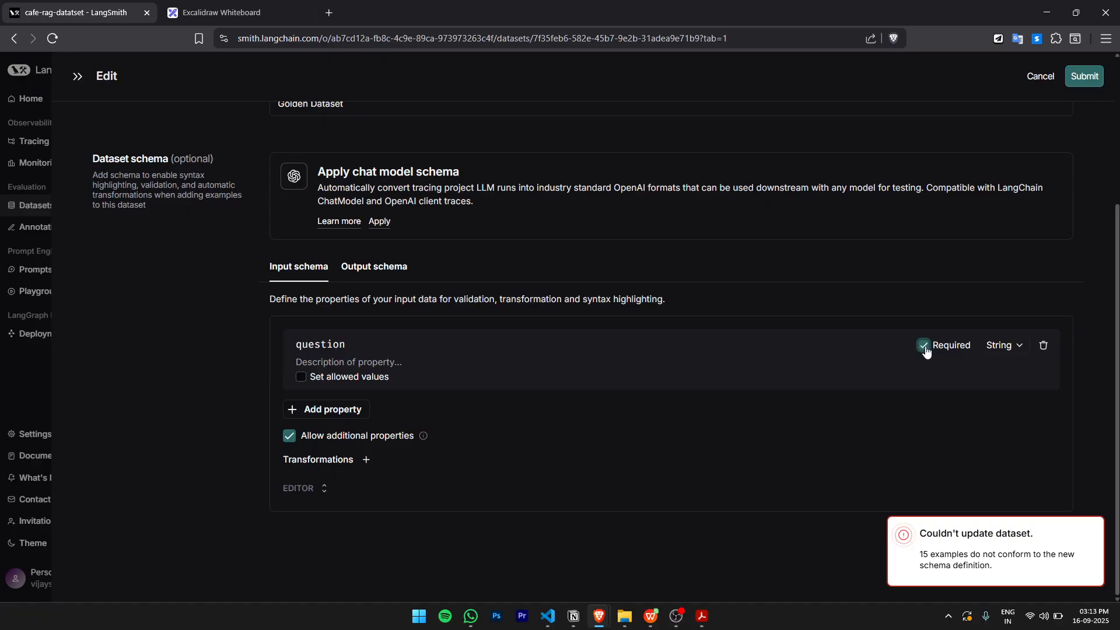
{"action": "left_click", "coordinate": [924, 347]}
{"action": "left_click", "coordinate": [1084, 78]}
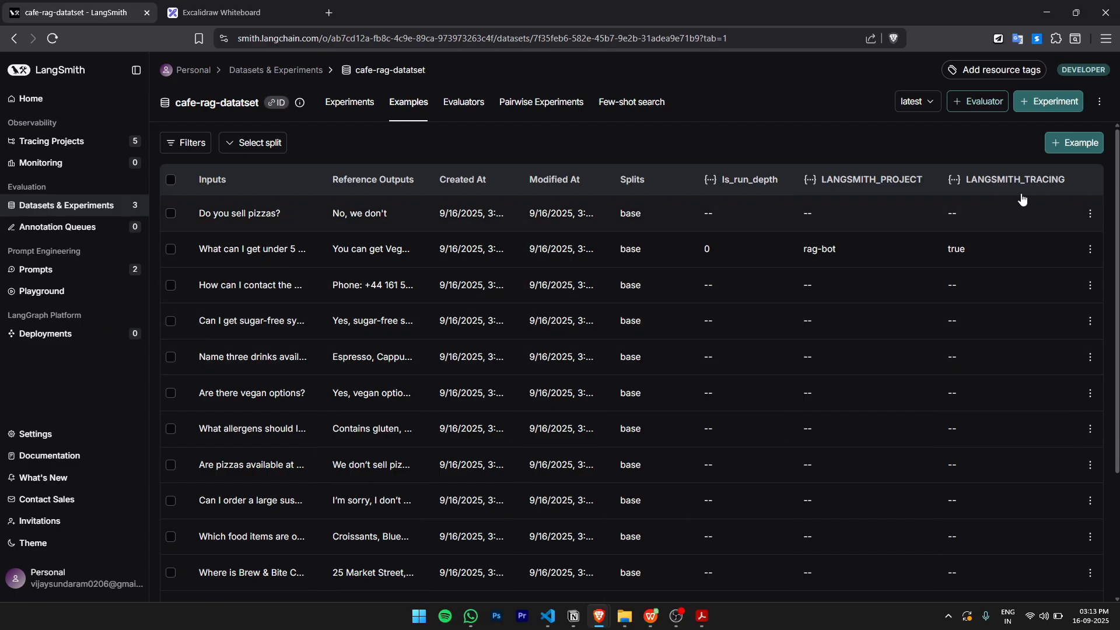
Examine the question and answer fields in a new example form for the dataset, and cancel without saving
{"action": "left_click", "coordinate": [1052, 143]}
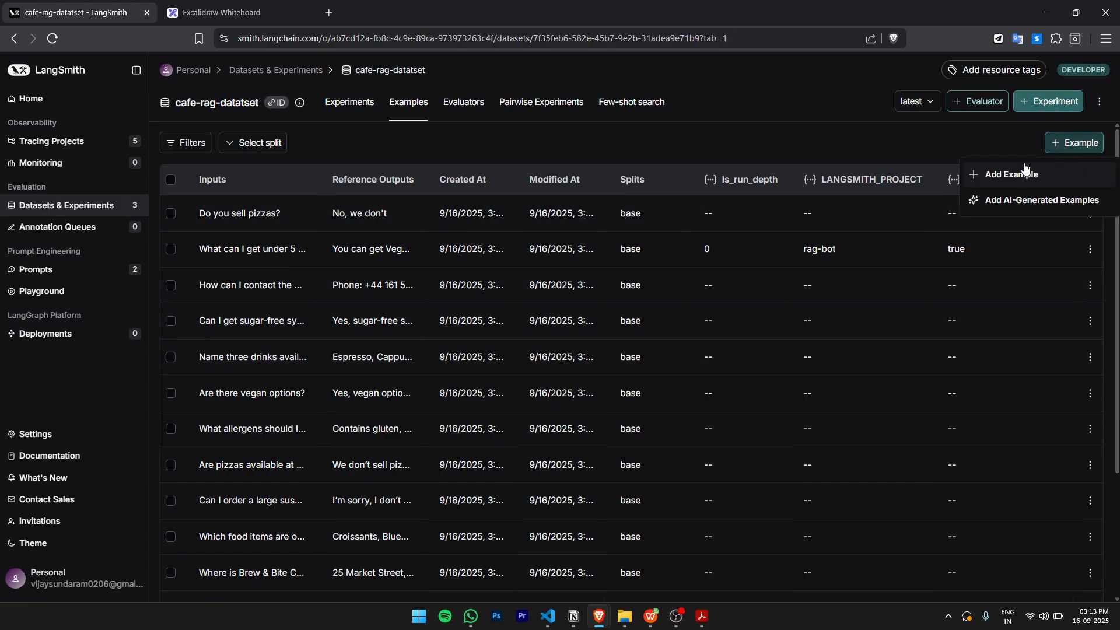
{"action": "left_click", "coordinate": [1025, 172]}
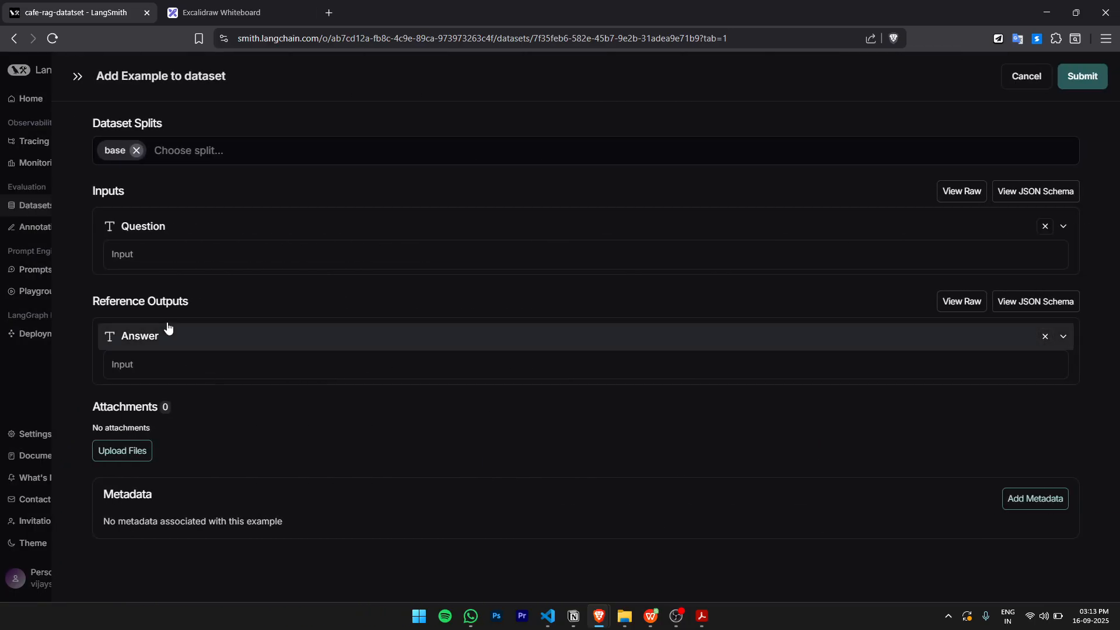
{"action": "left_click", "coordinate": [140, 262]}
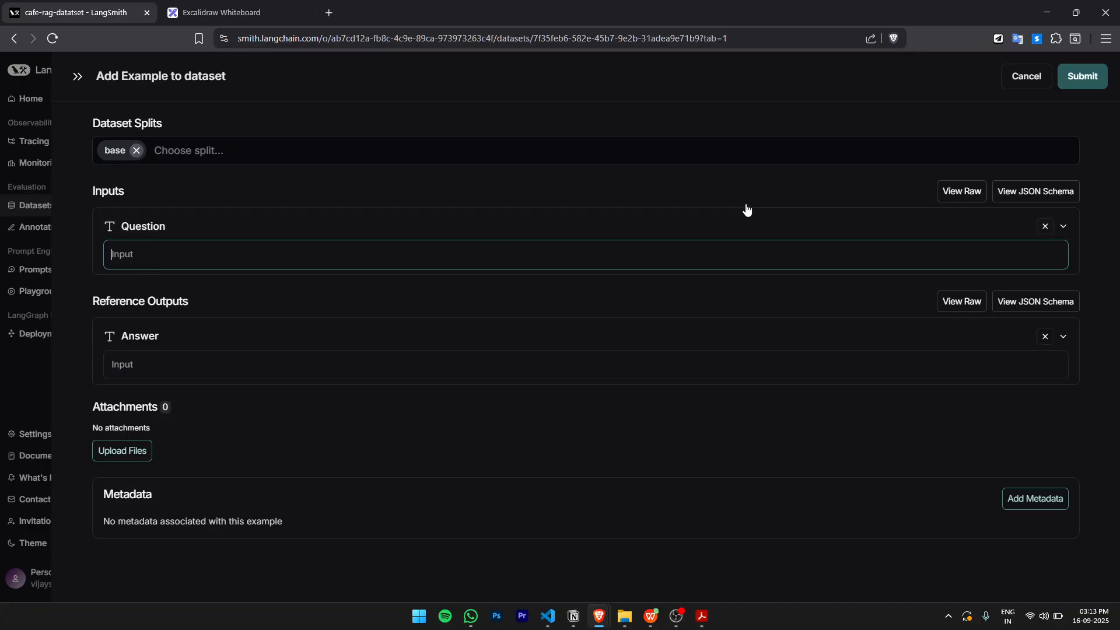
{"action": "left_click", "coordinate": [1016, 80]}
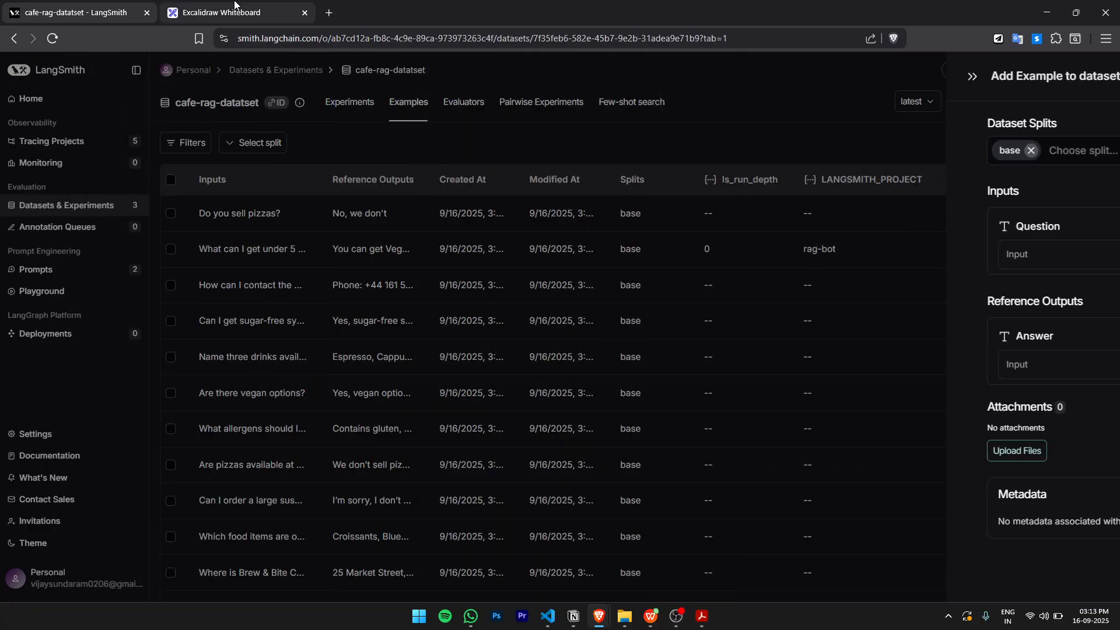
Switch to the Excalidraw whiteboard, strike through the "manual" item with a red line, and return to LangSmith
{"action": "key", "text": "ctrl+Tab"}
{"action": "left_click_drag", "start_coordinate": [518, 370], "coordinate": [599, 336]}
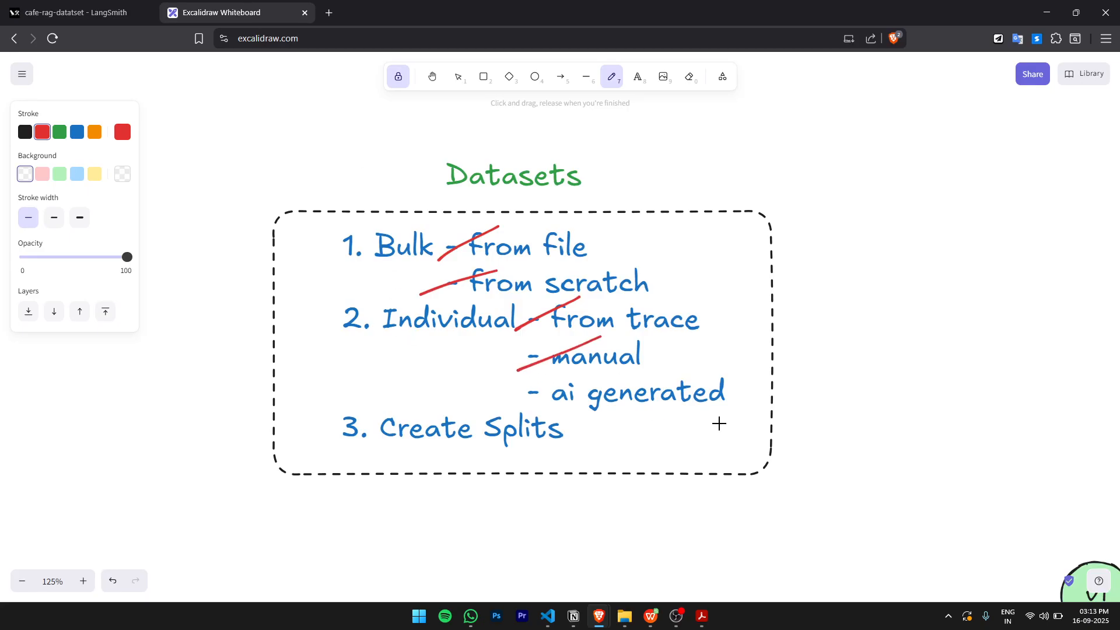
{"action": "left_click", "coordinate": [75, 12]}
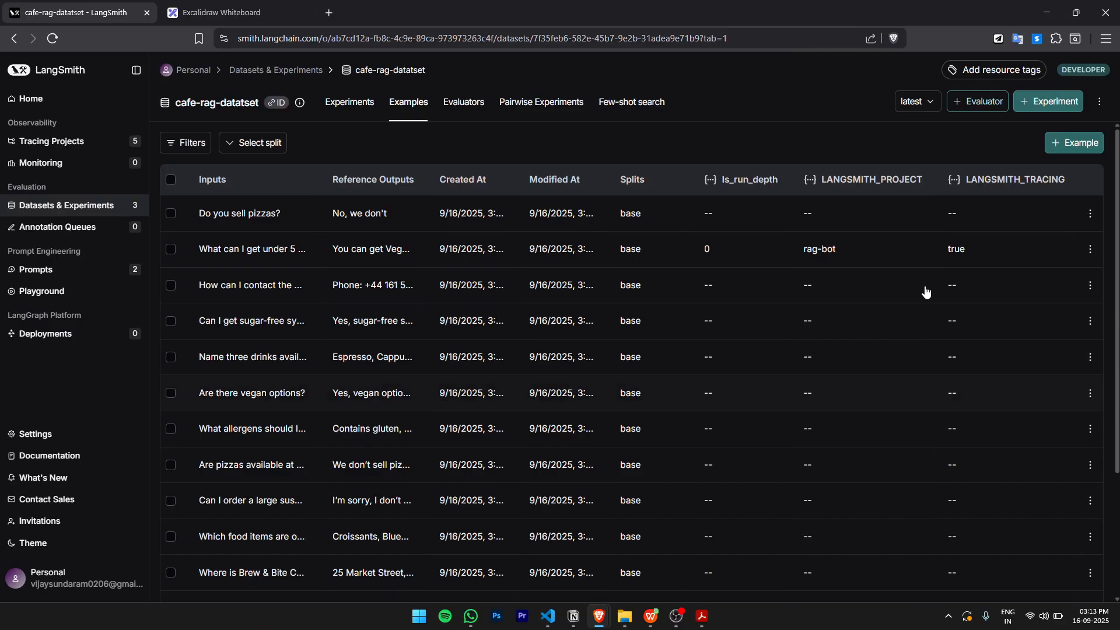
Tag the 09/16/25, 03:07 PM version of the dataset as v1
{"action": "left_click", "coordinate": [929, 109]}
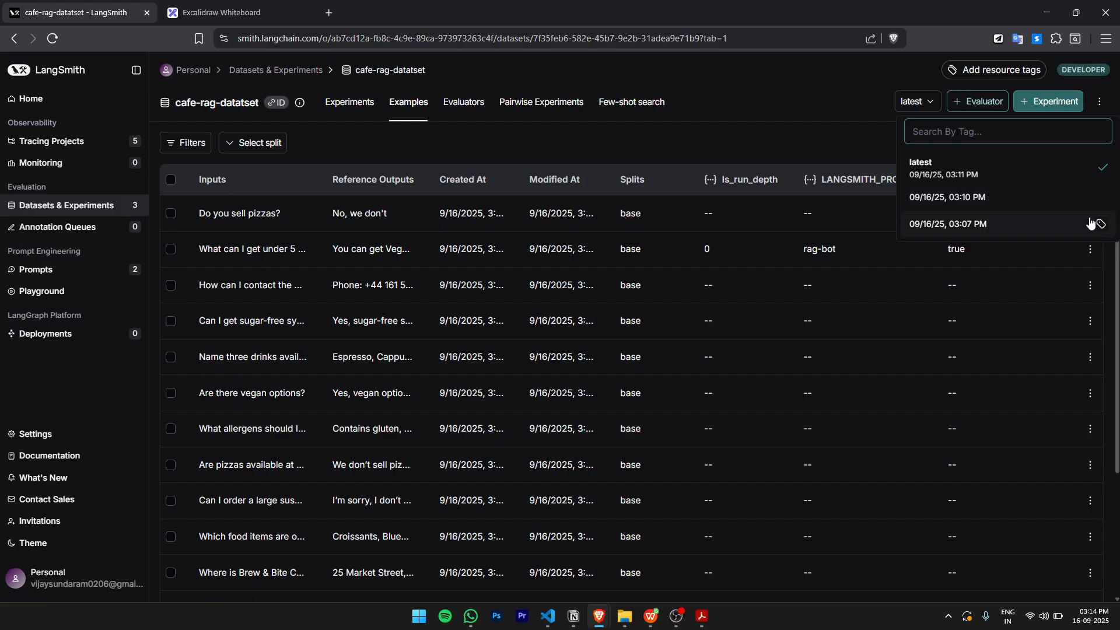
{"action": "left_click", "coordinate": [1083, 224]}
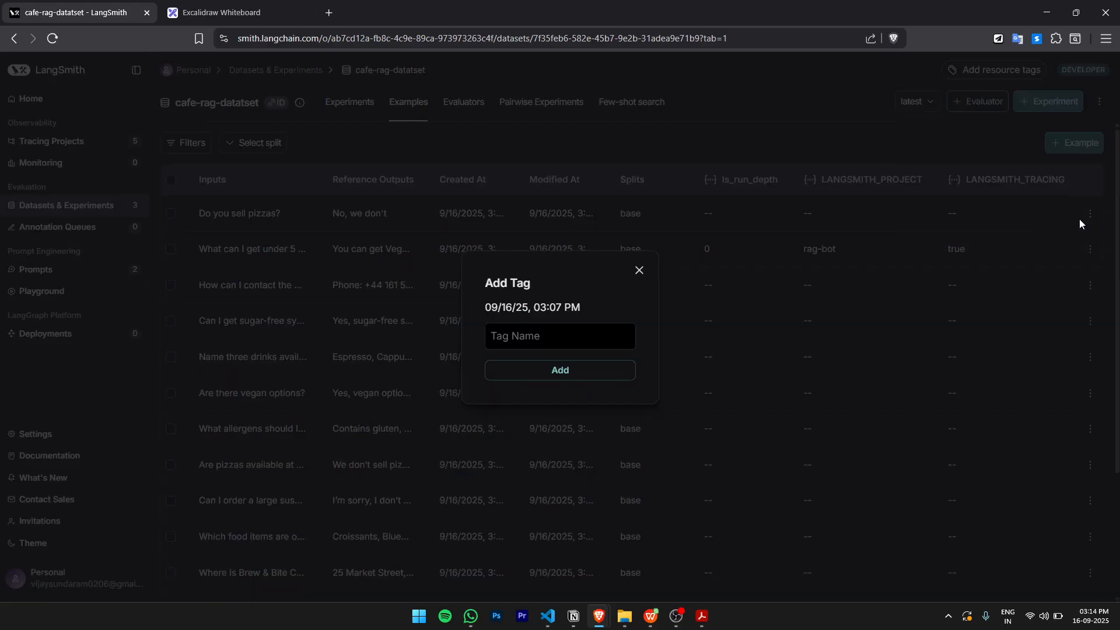
{"action": "left_click", "coordinate": [538, 341]}
{"action": "type", "text": "base ver"}
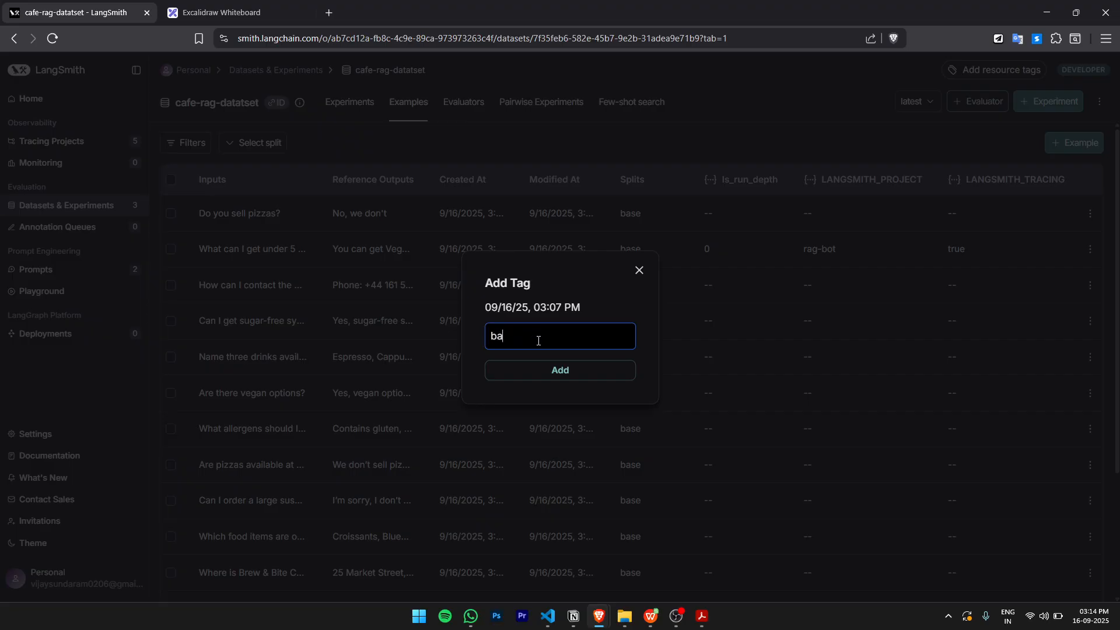
{"action": "key", "text": "ctrl+BackSpace"}
{"action": "key", "text": "ctrl+BackSpace"}
{"action": "type", "text": "v1"}
{"action": "left_click", "coordinate": [607, 369]}
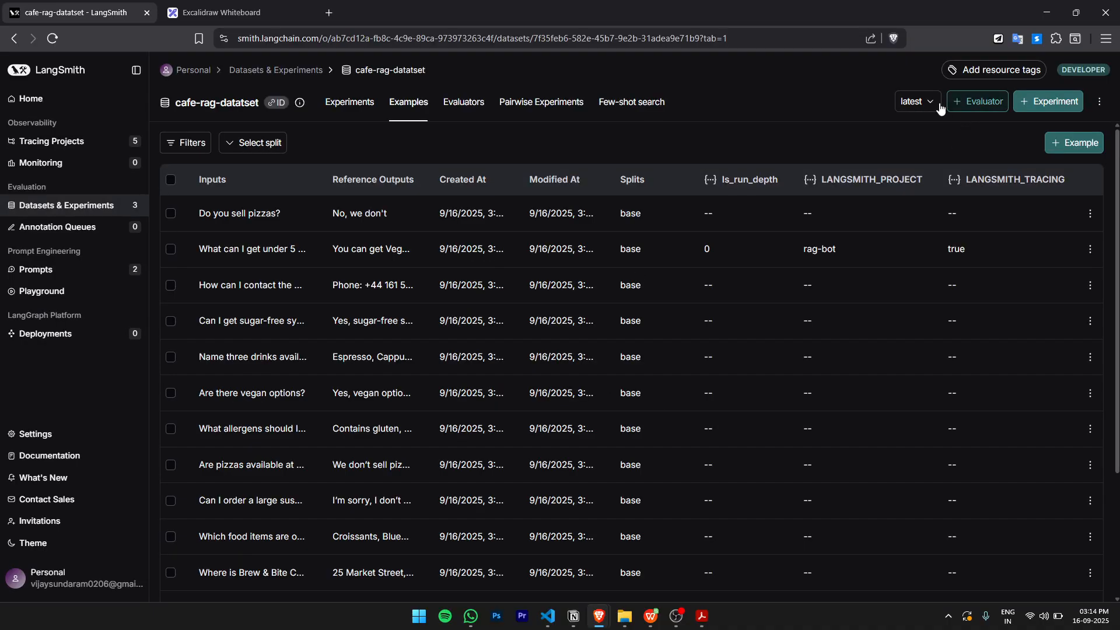
View the dataset's v1 version and look through its examples
{"action": "left_click", "coordinate": [931, 102]}
{"action": "left_click", "coordinate": [928, 233]}
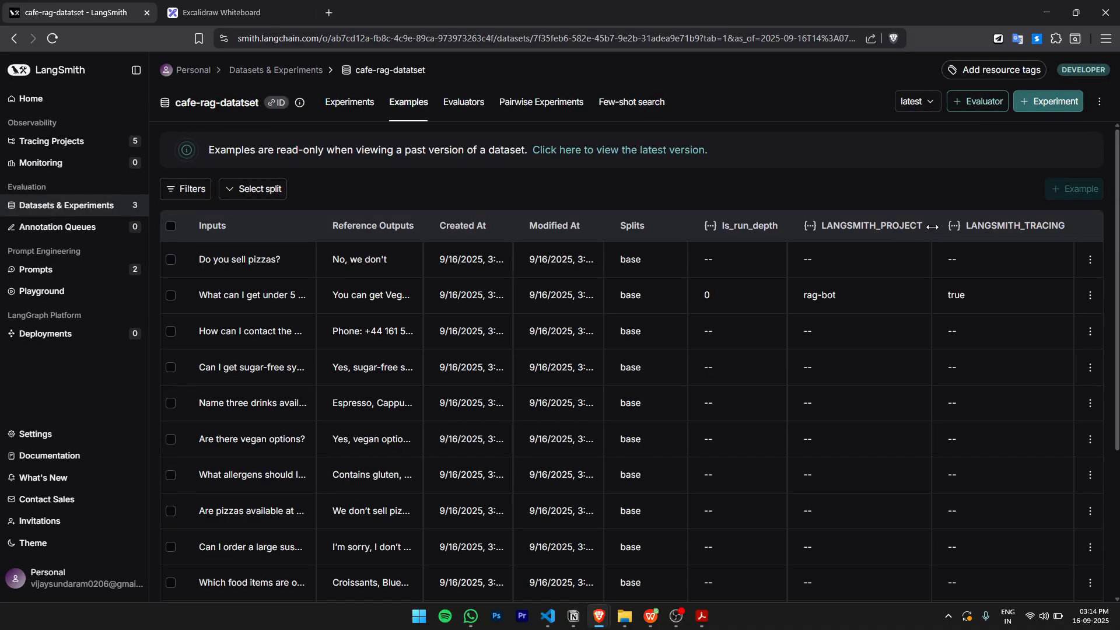
{"action": "scroll", "coordinate": [457, 418], "scroll_direction": "down", "scroll_amount": 1}
{"action": "scroll", "coordinate": [457, 418], "scroll_direction": "down", "scroll_amount": 5}
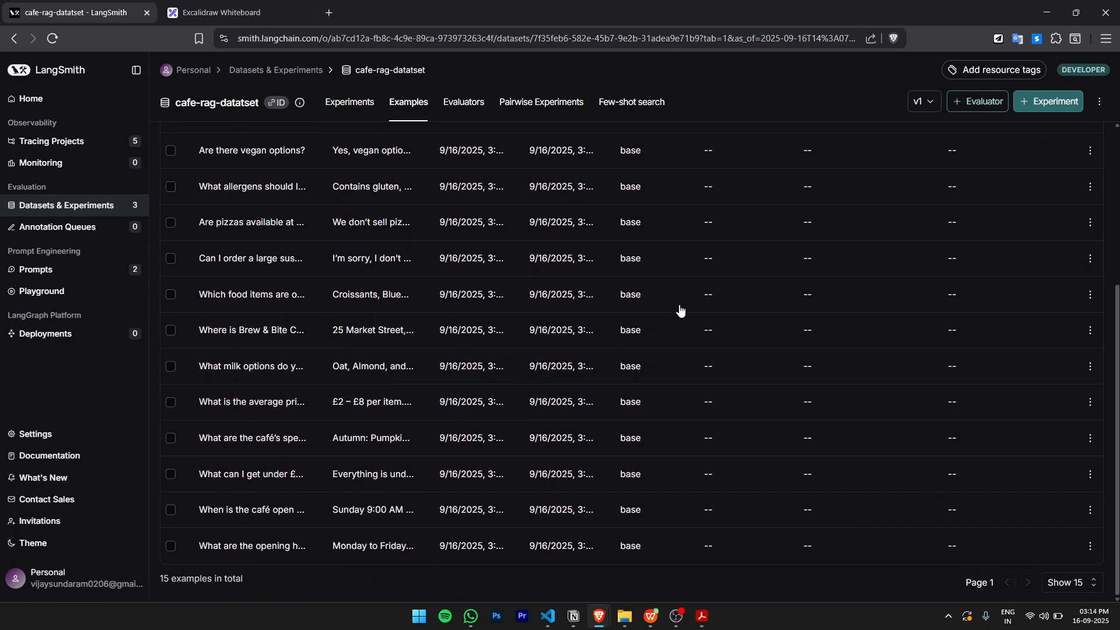
{"action": "scroll", "coordinate": [680, 310], "scroll_direction": "up", "scroll_amount": 6}
Return to the latest version of the dataset and look through its examples
{"action": "left_click", "coordinate": [922, 102]}
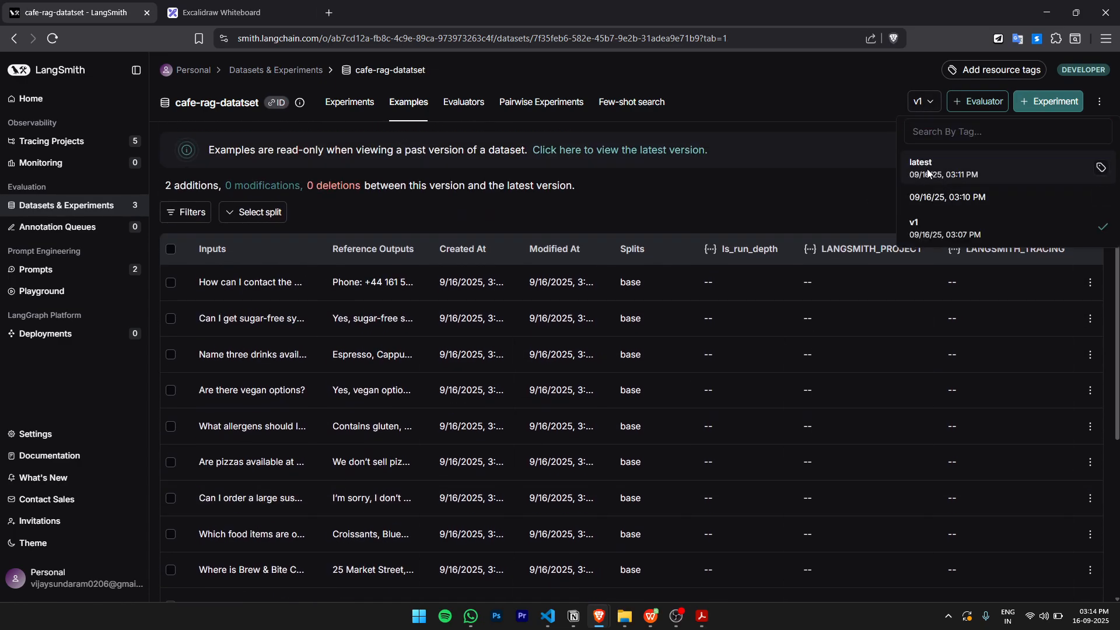
{"action": "left_click", "coordinate": [952, 170]}
{"action": "scroll", "coordinate": [331, 416], "scroll_direction": "down", "scroll_amount": 1}
{"action": "scroll", "coordinate": [331, 416], "scroll_direction": "down", "scroll_amount": 5}
{"action": "scroll", "coordinate": [252, 530], "scroll_direction": "up", "scroll_amount": 6}
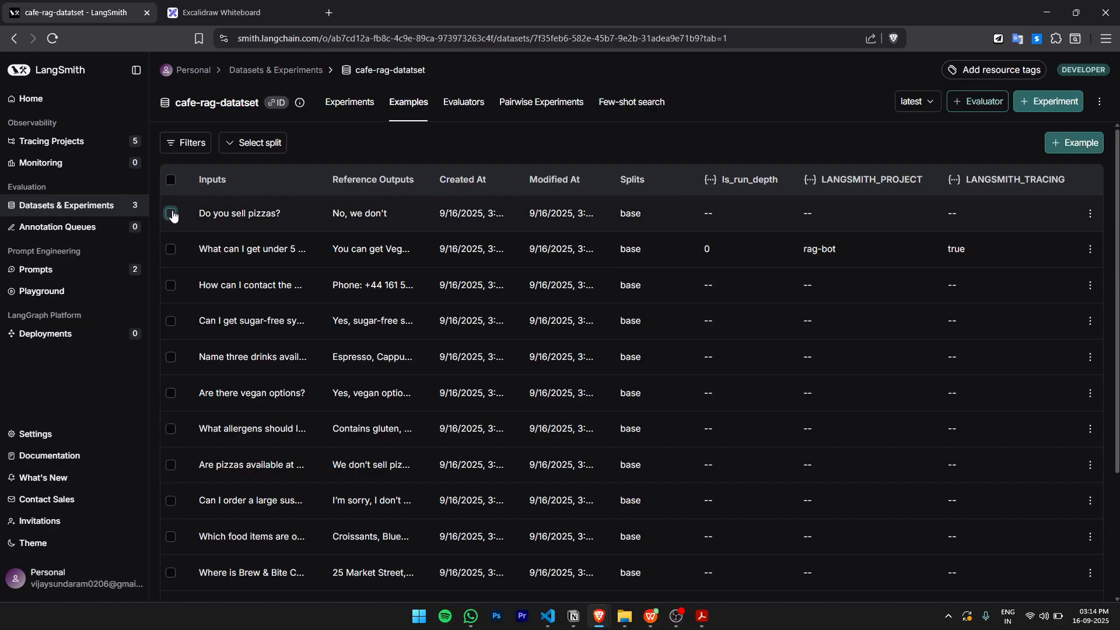
Select the café contact, three drinks and vegan options examples, and set AI example generation to 3 examples
{"action": "left_click", "coordinate": [171, 285]}
{"action": "left_click", "coordinate": [170, 357]}
{"action": "left_click", "coordinate": [170, 393]}
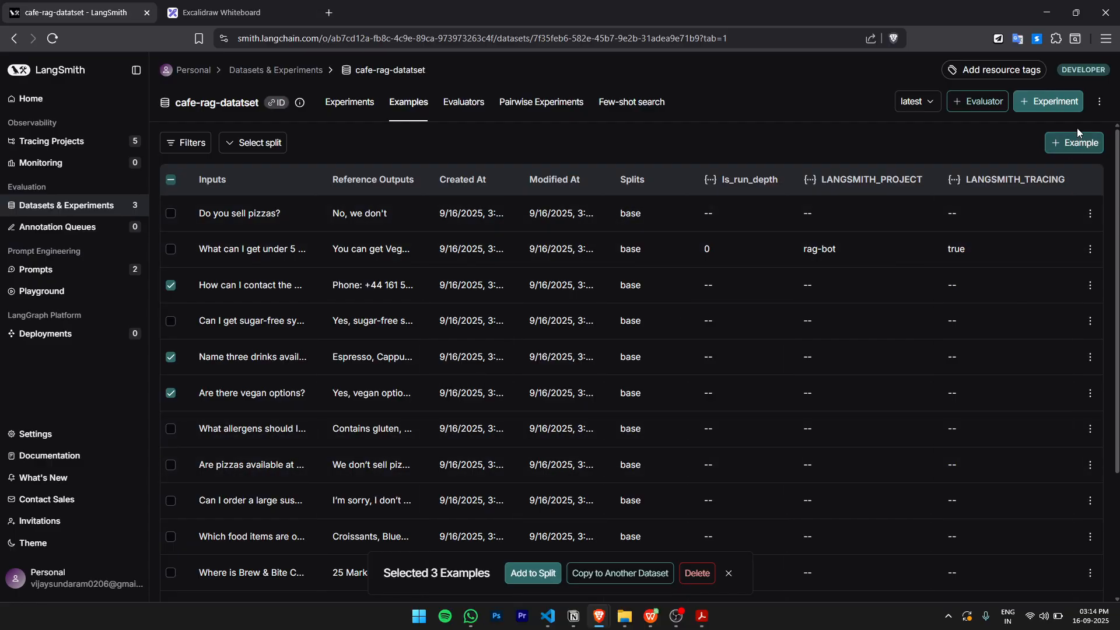
{"action": "left_click", "coordinate": [1072, 147]}
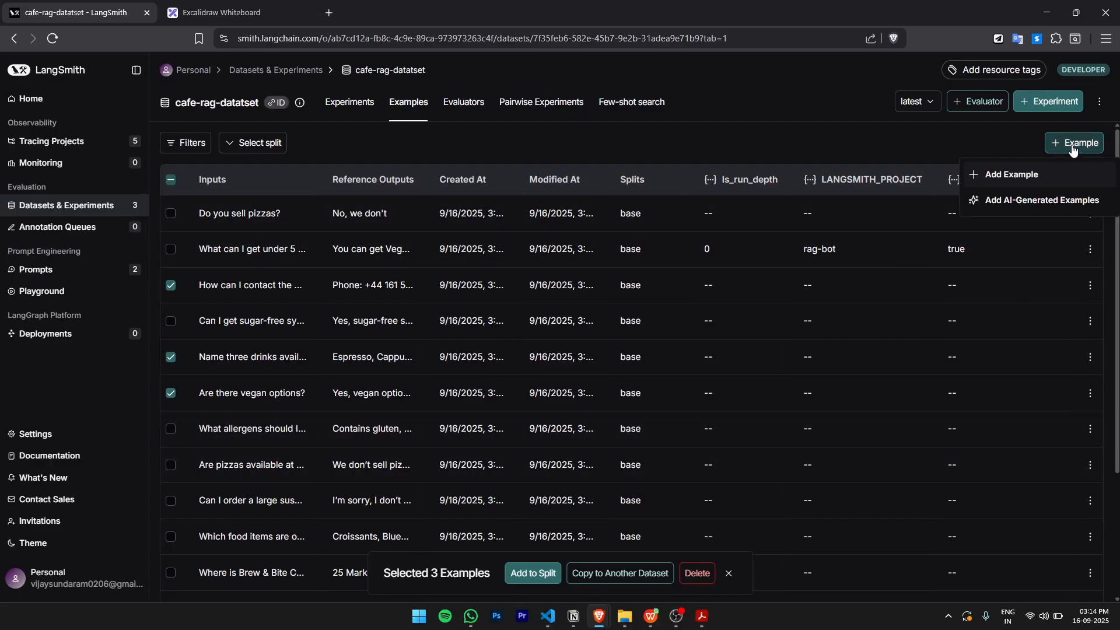
{"action": "left_click", "coordinate": [1037, 202]}
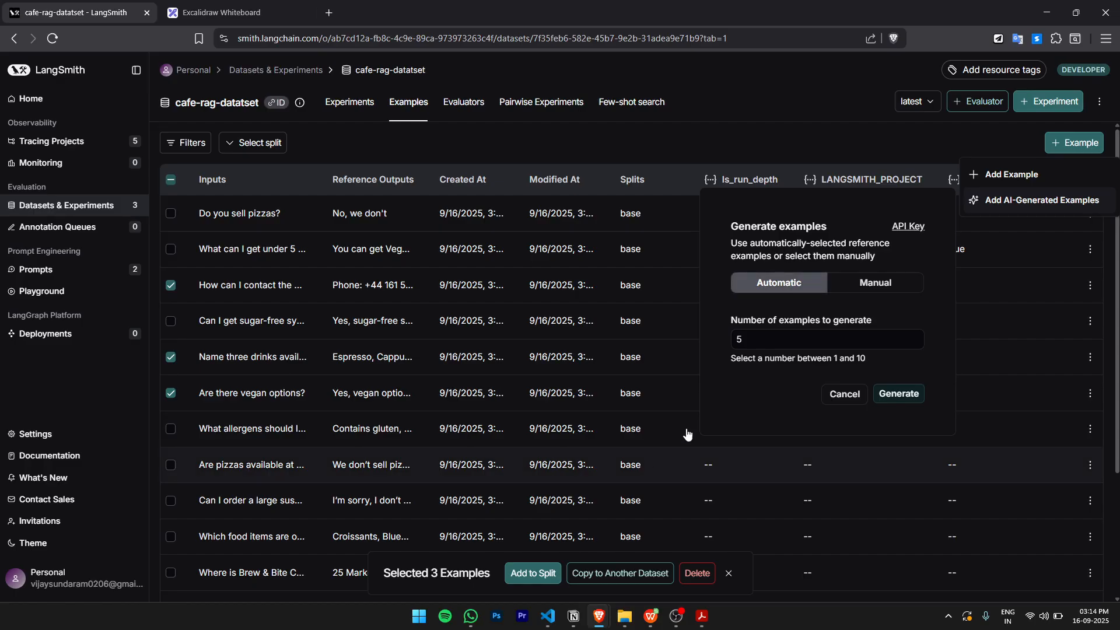
{"action": "left_click_drag", "start_coordinate": [764, 335], "coordinate": [727, 339]}
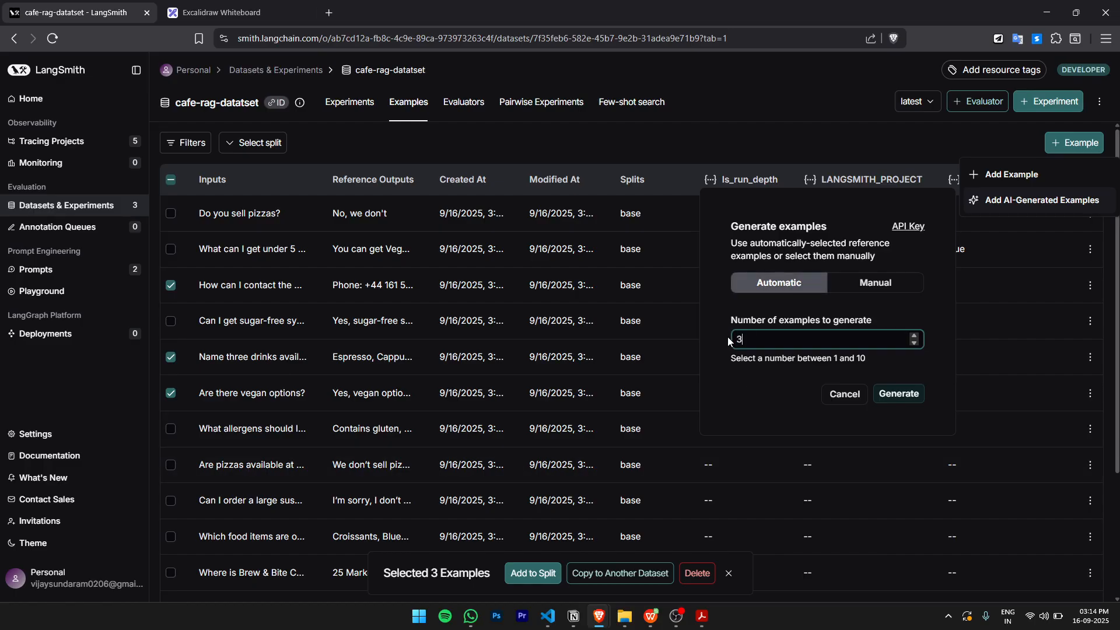
Paste the OpenAI API key into the OPENAI_API_KEY secret for example generation and save it
{"action": "left_click", "coordinate": [907, 227]}
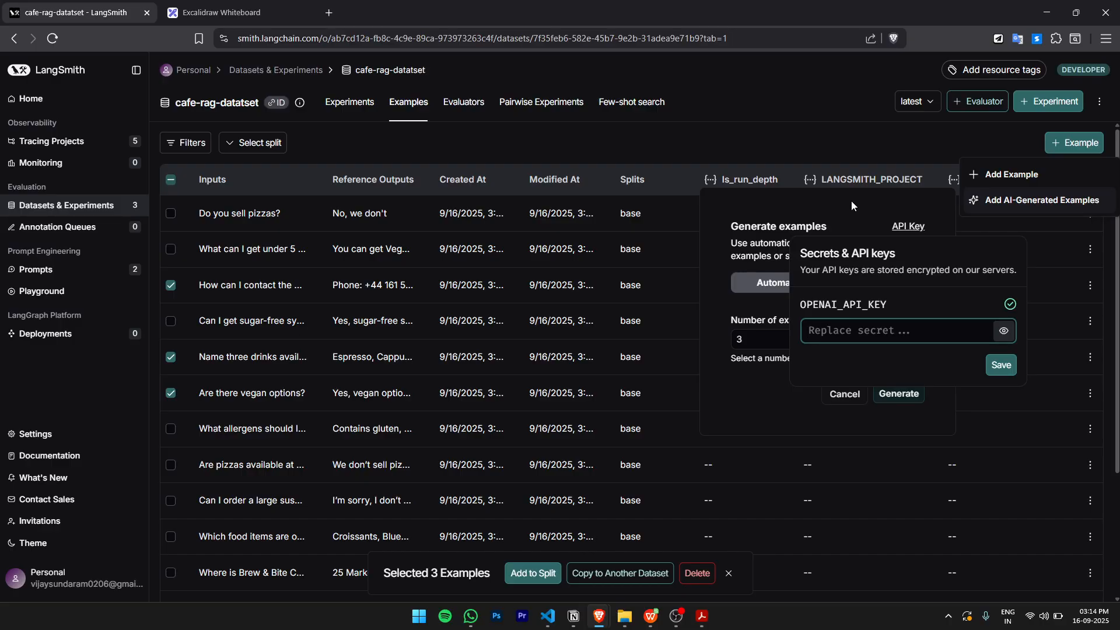
{"action": "key", "text": "ctrl+v"}
{"action": "left_click", "coordinate": [1000, 365]}
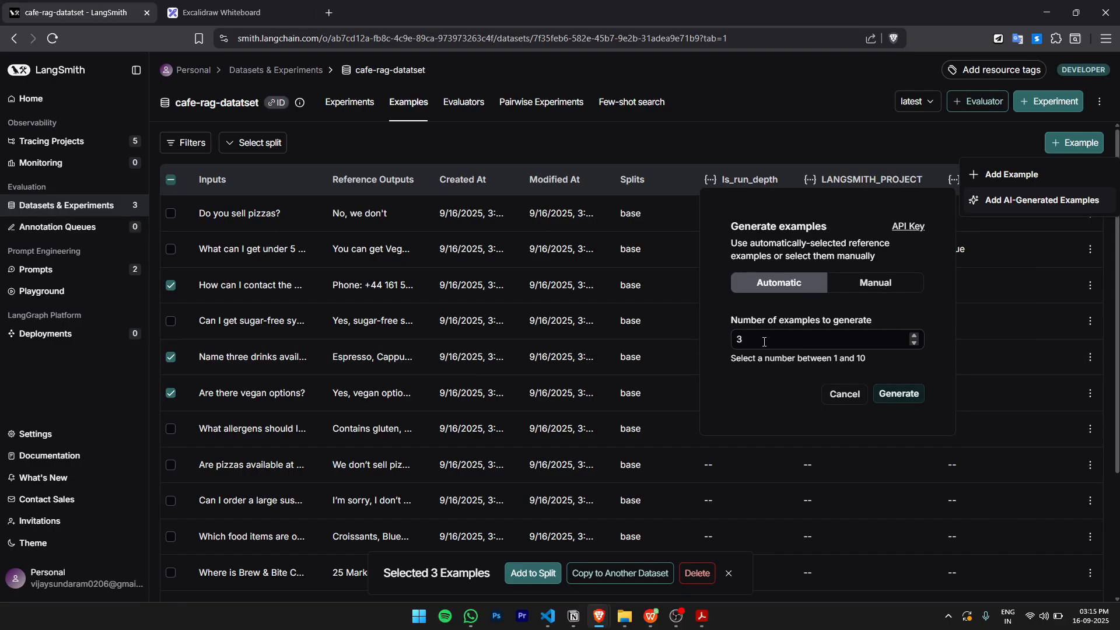
Choose manual reference examples, using the three selected rows, and generate the AI examples
{"action": "left_click", "coordinate": [865, 280]}
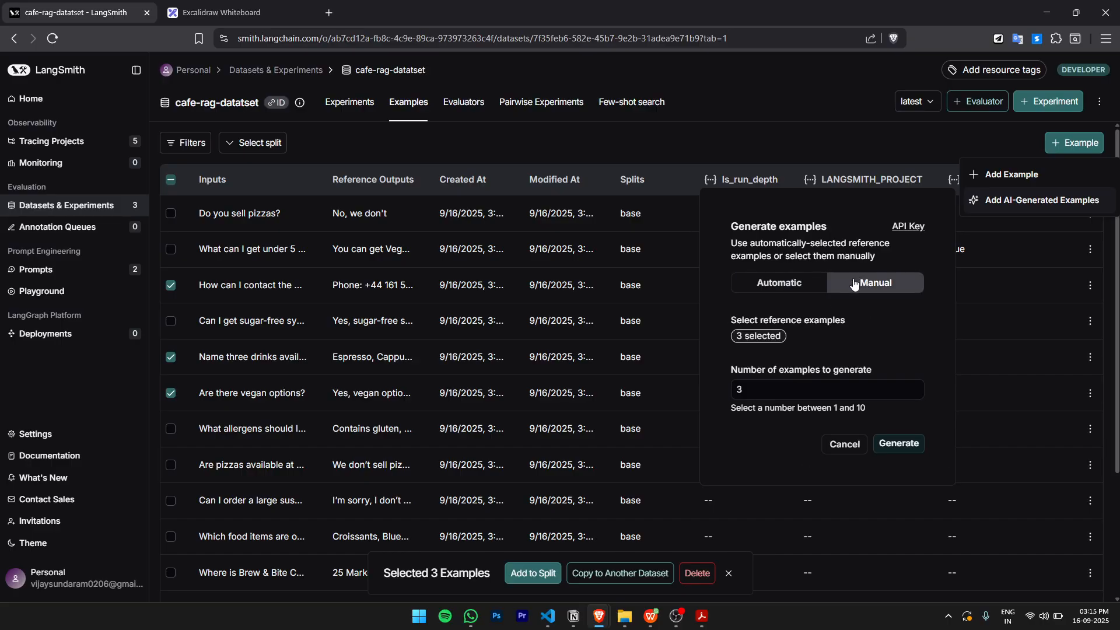
{"action": "left_click", "coordinate": [812, 285]}
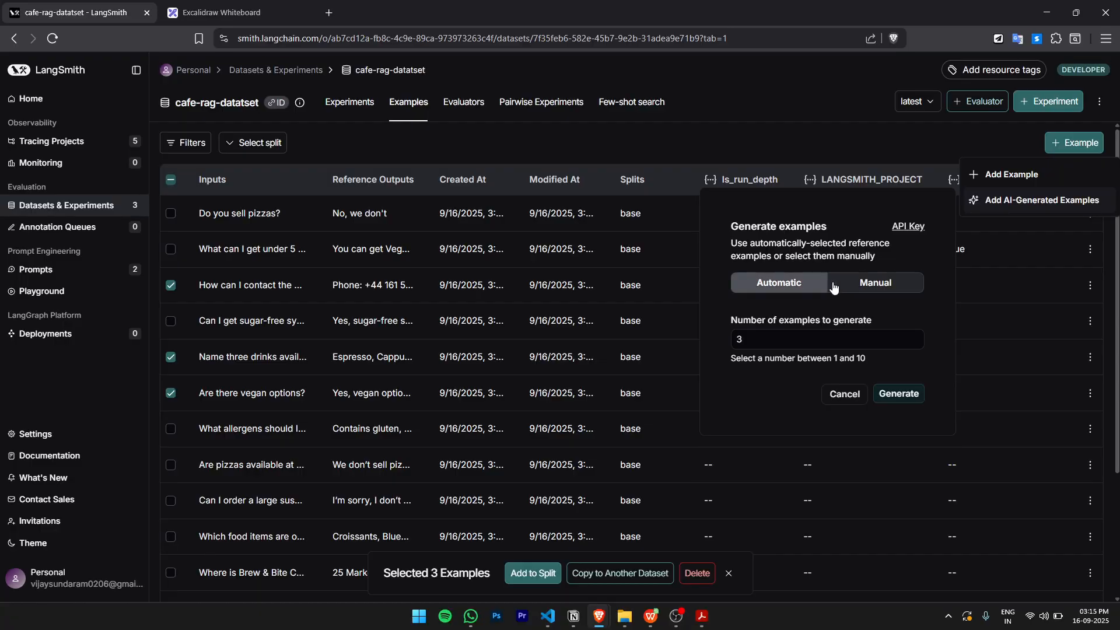
{"action": "left_click", "coordinate": [860, 284]}
{"action": "scroll", "coordinate": [775, 320], "scroll_direction": "down", "scroll_amount": 2}
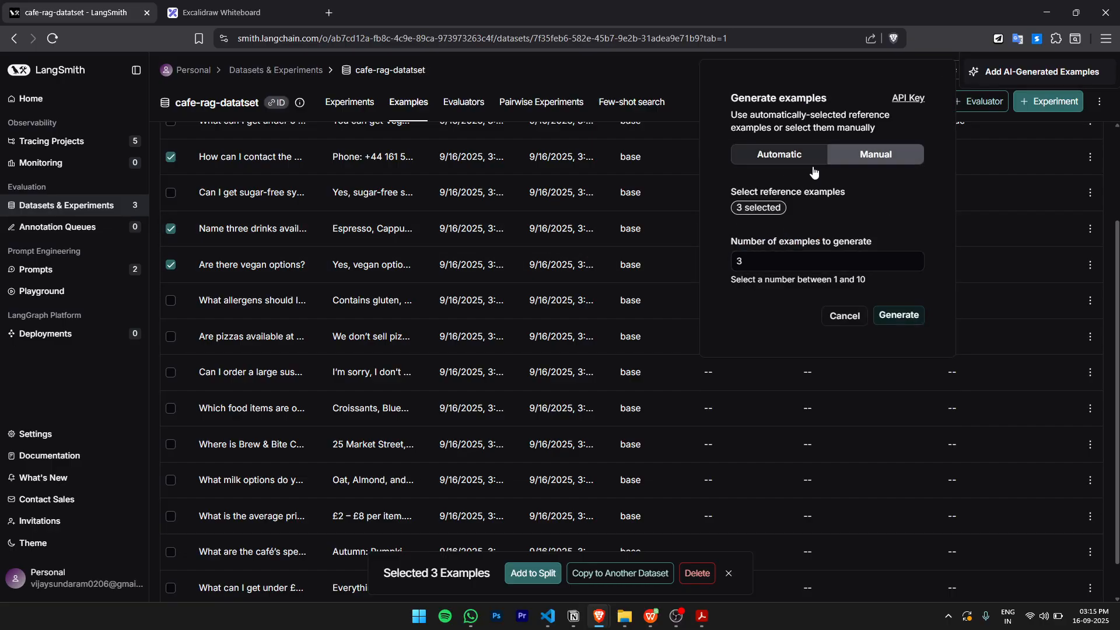
{"action": "scroll", "coordinate": [208, 289], "scroll_direction": "up", "scroll_amount": 2}
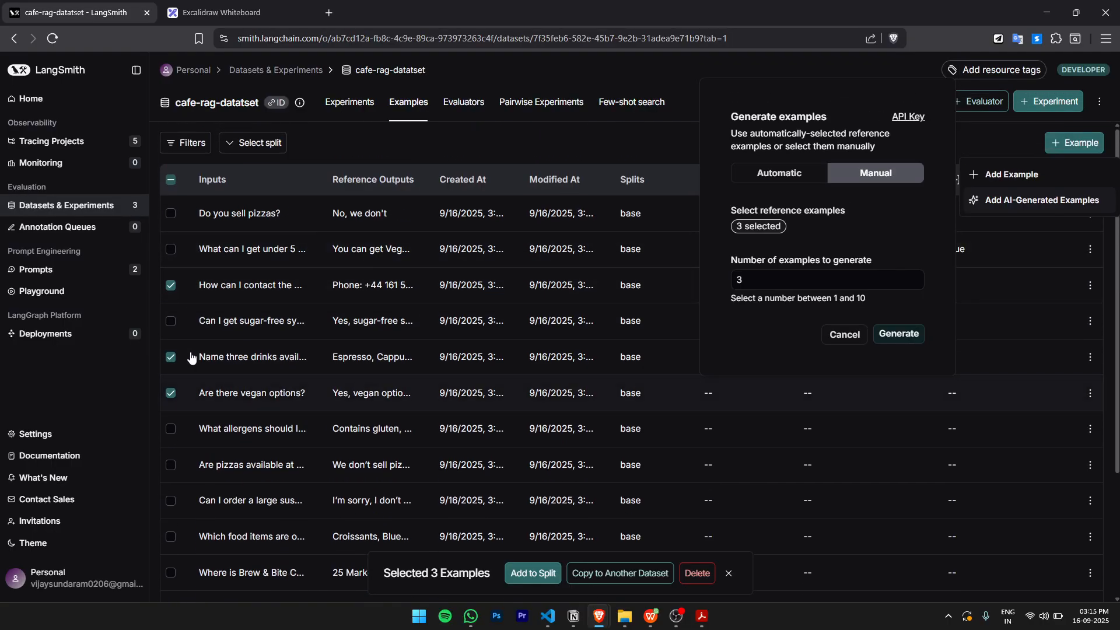
{"action": "left_click", "coordinate": [898, 444]}
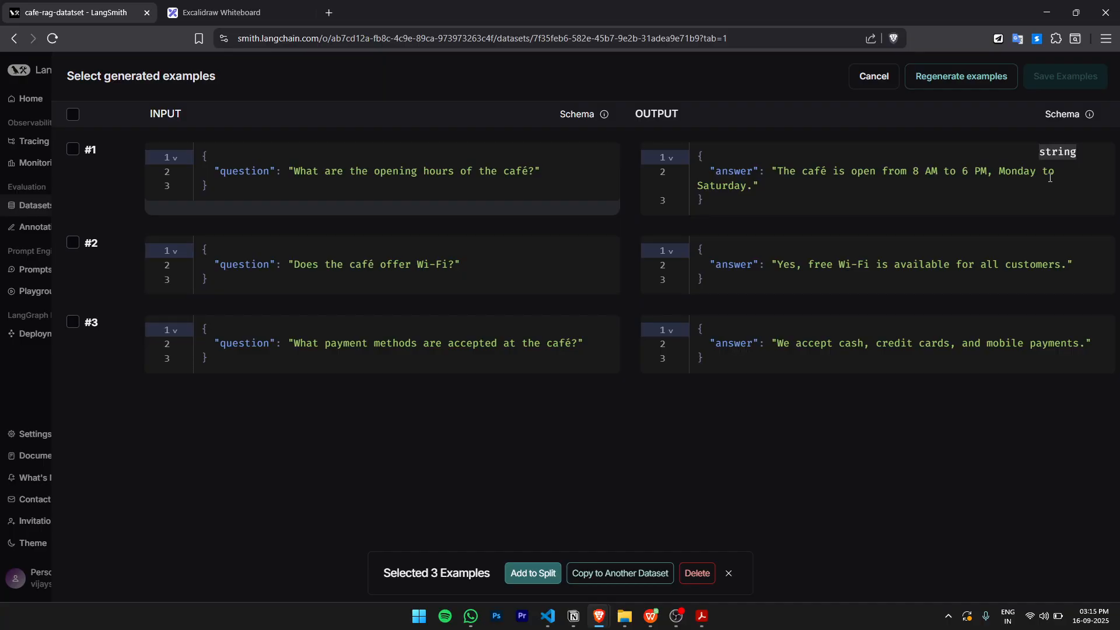
Switch to the Brew & Bite Café information sheet PDF to check the generated answers against it, and return to LangSmith
{"action": "left_click", "coordinate": [702, 617]}
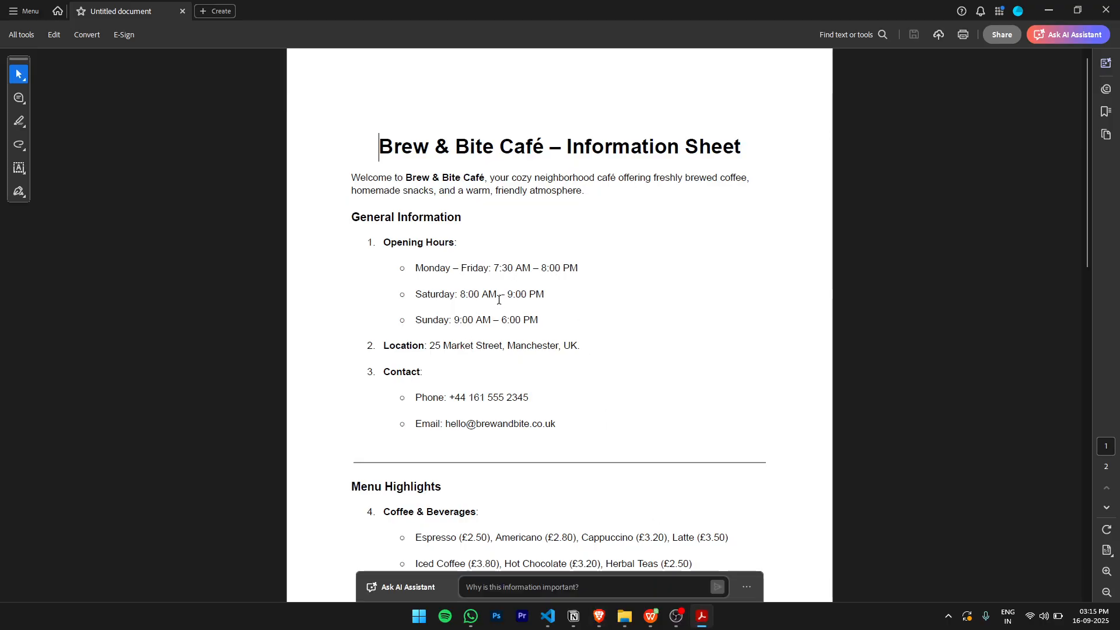
{"action": "key", "text": "alt+Tab"}
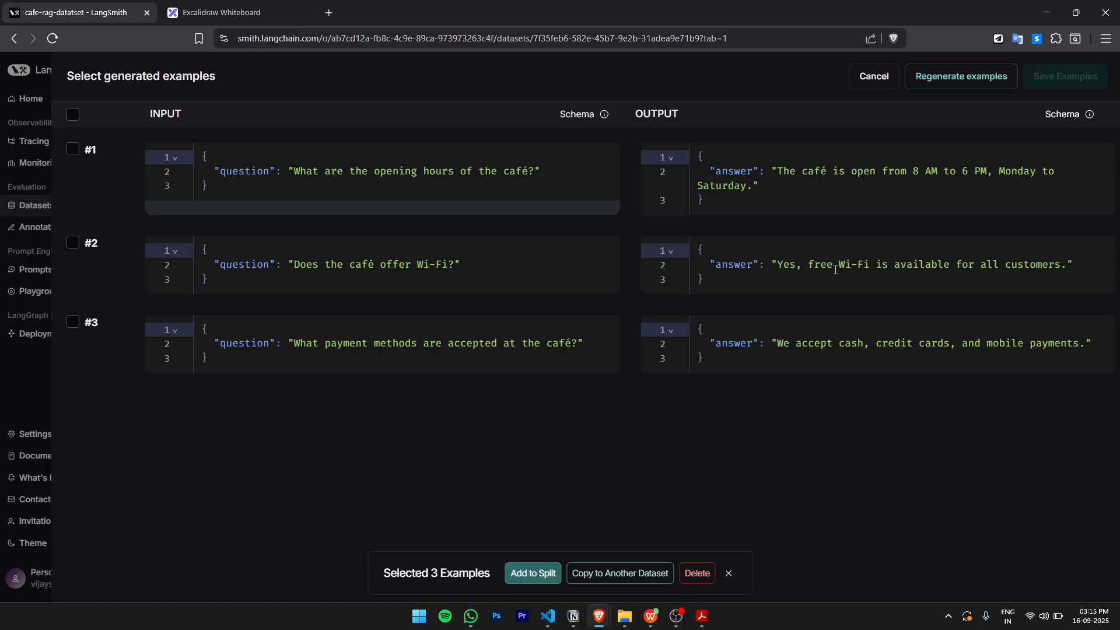
{"action": "mouse_move", "coordinate": [835, 270]}
{"action": "left_click", "coordinate": [702, 623]}
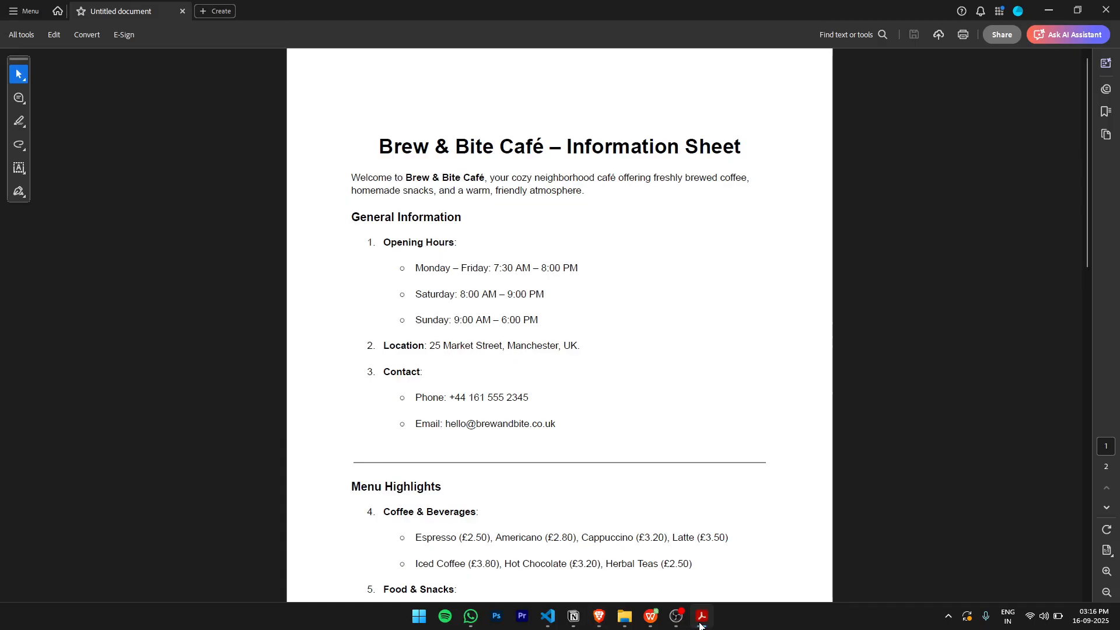
{"action": "left_click", "coordinate": [701, 619]}
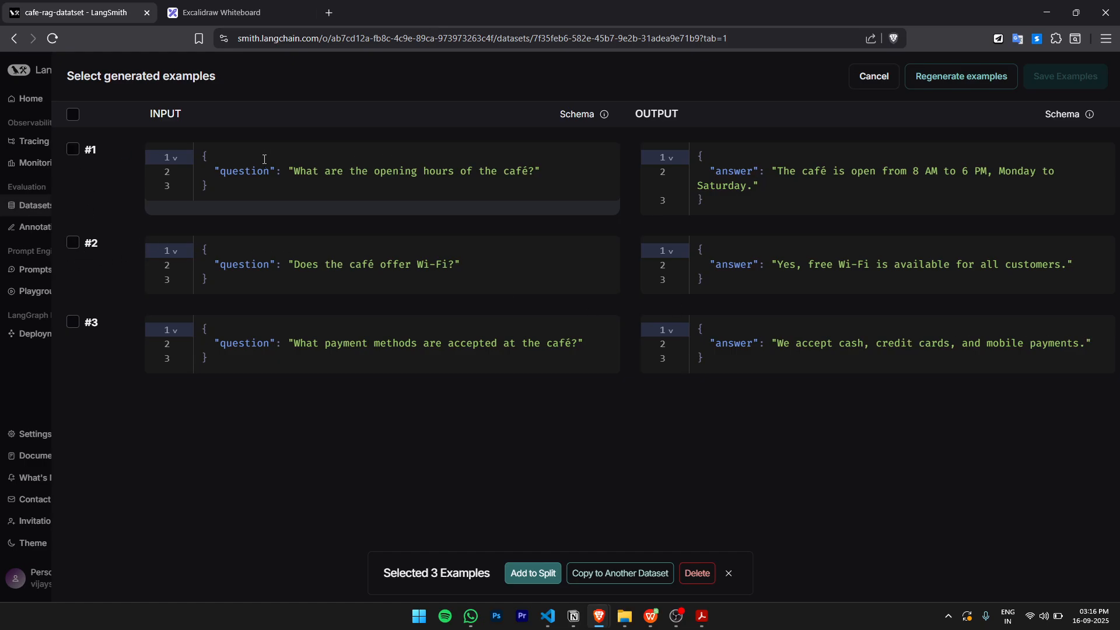
Save generated examples #2 (Wi-Fi) and #3 (payment methods) to the dataset, clear the row selection and review the list
{"action": "left_click", "coordinate": [73, 243]}
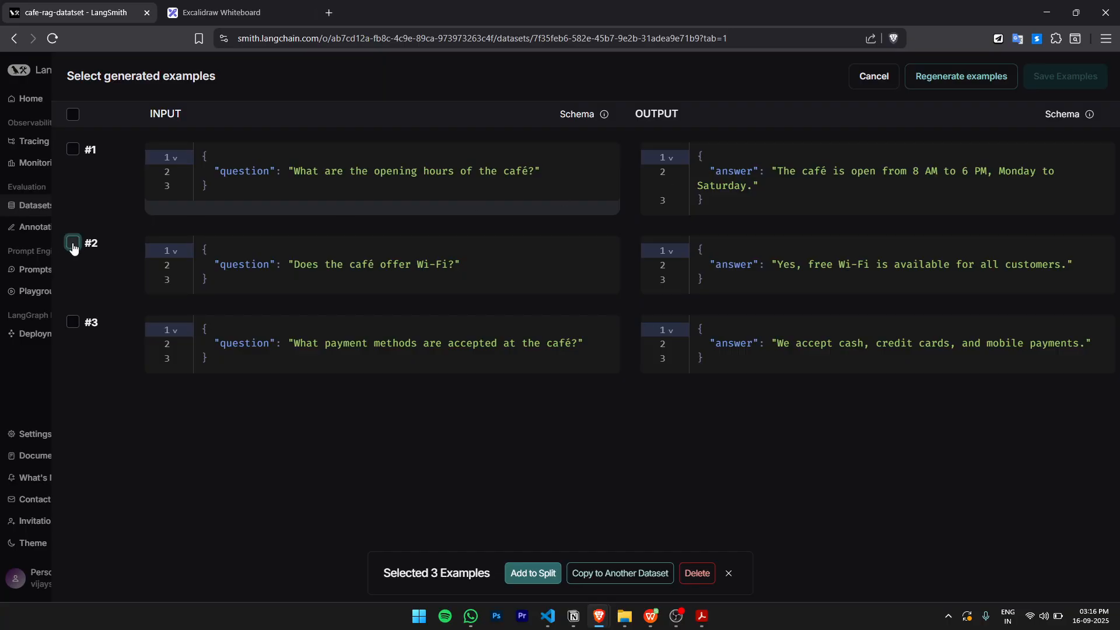
{"action": "left_click", "coordinate": [73, 322]}
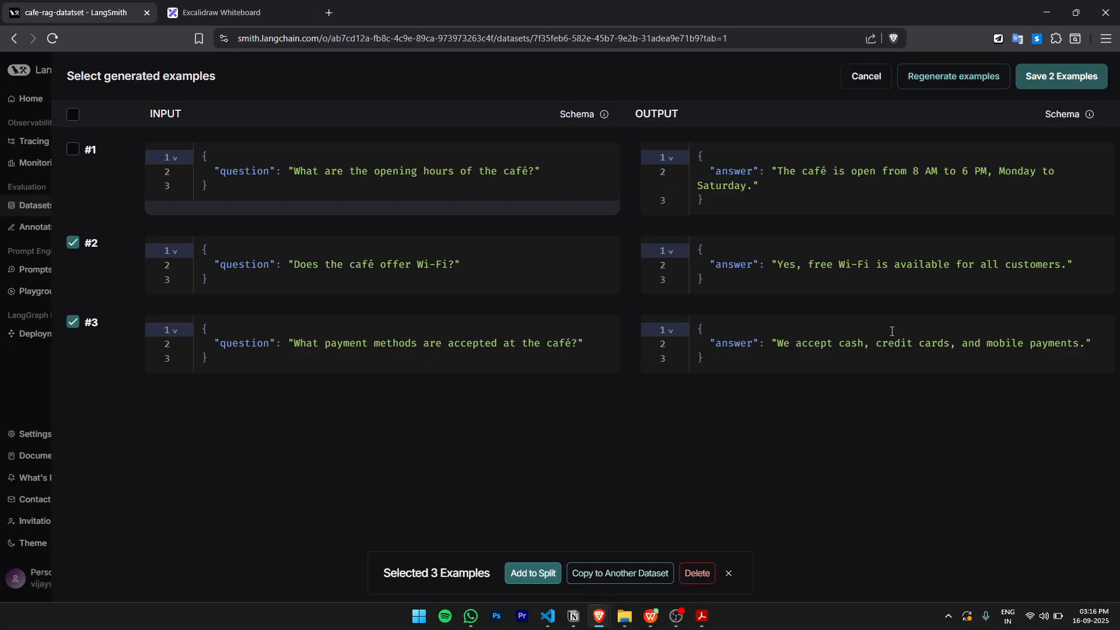
{"action": "left_click", "coordinate": [1079, 77]}
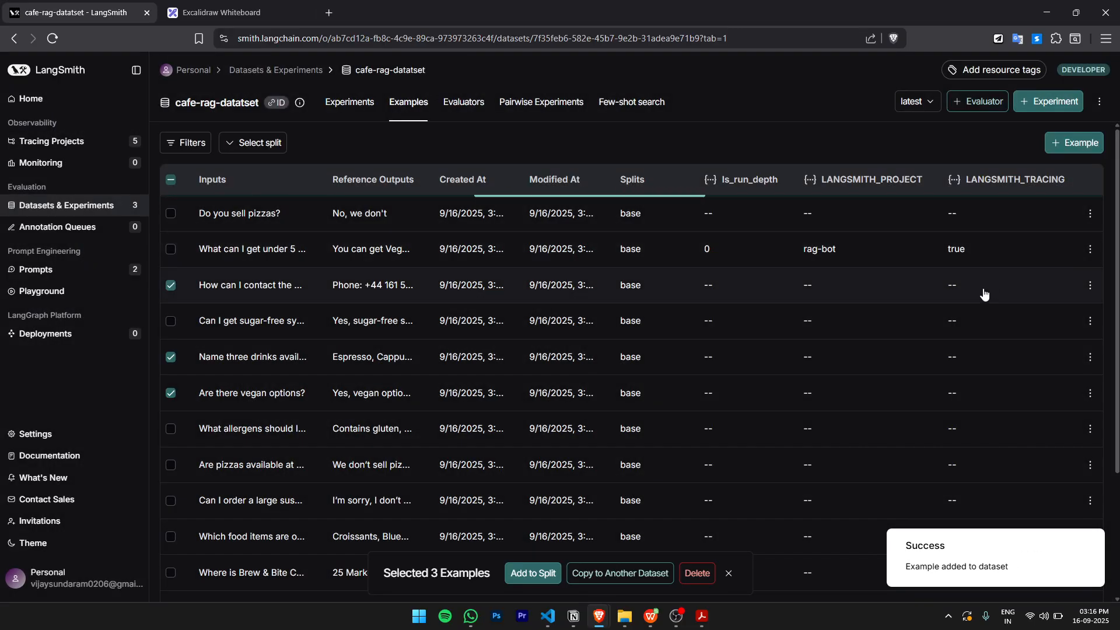
{"action": "left_click", "coordinate": [729, 576]}
{"action": "scroll", "coordinate": [353, 280], "scroll_direction": "down", "scroll_amount": 2}
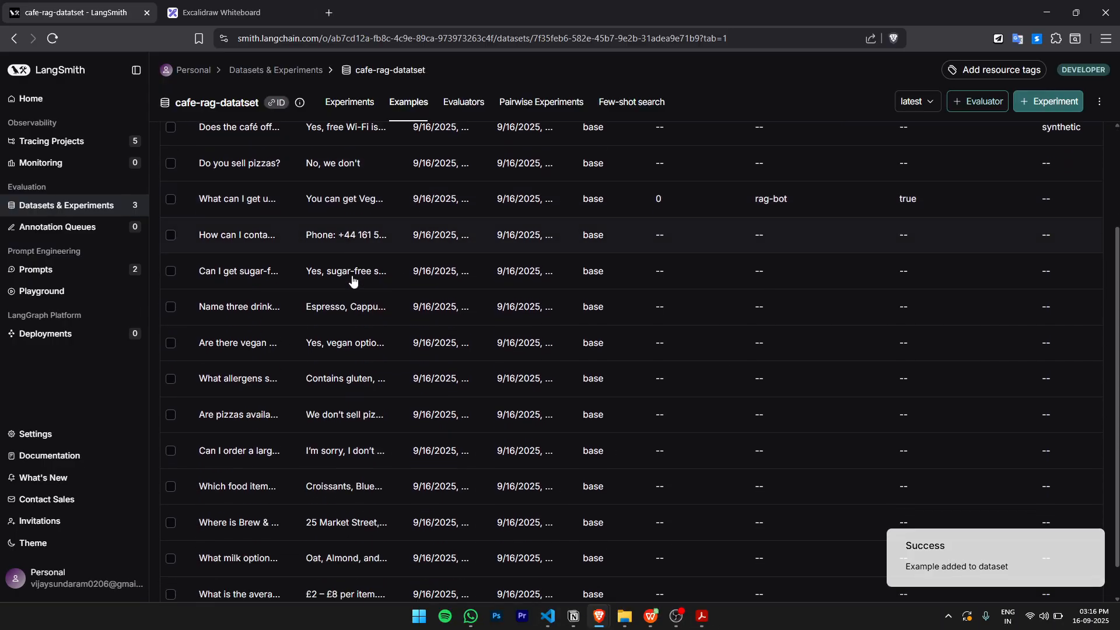
On the Excalidraw whiteboard, strike through "ai generated" and circle items 1 and 2 in red, and return to LangSmith
{"action": "scroll", "coordinate": [571, 329], "scroll_direction": "up", "scroll_amount": 5}
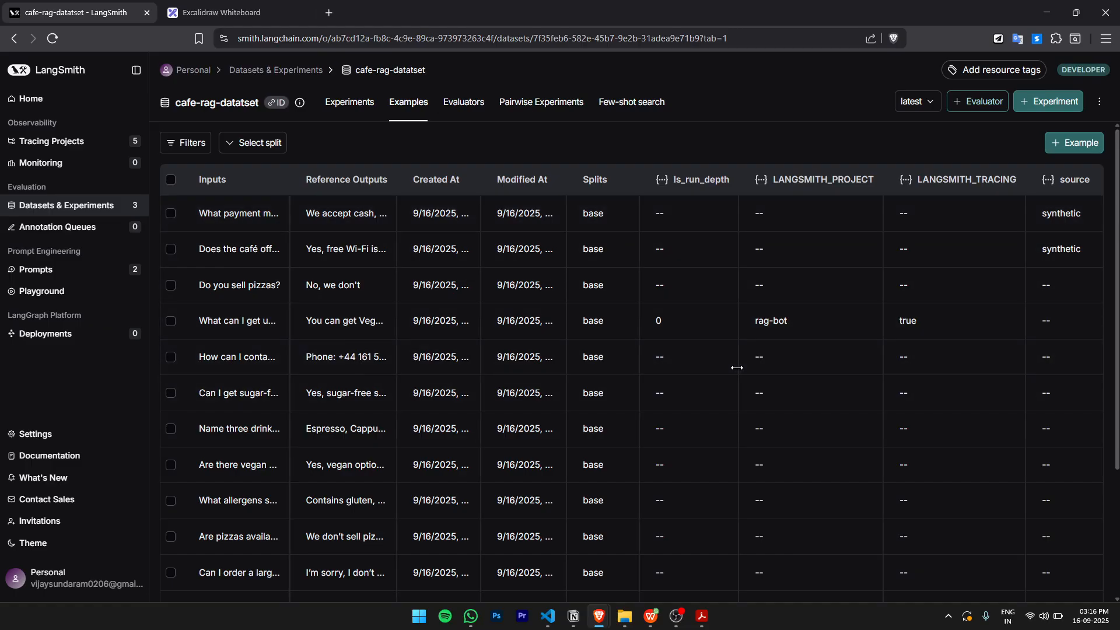
{"action": "key", "text": "ctrl+Tab"}
{"action": "left_click_drag", "start_coordinate": [516, 406], "coordinate": [580, 368]}
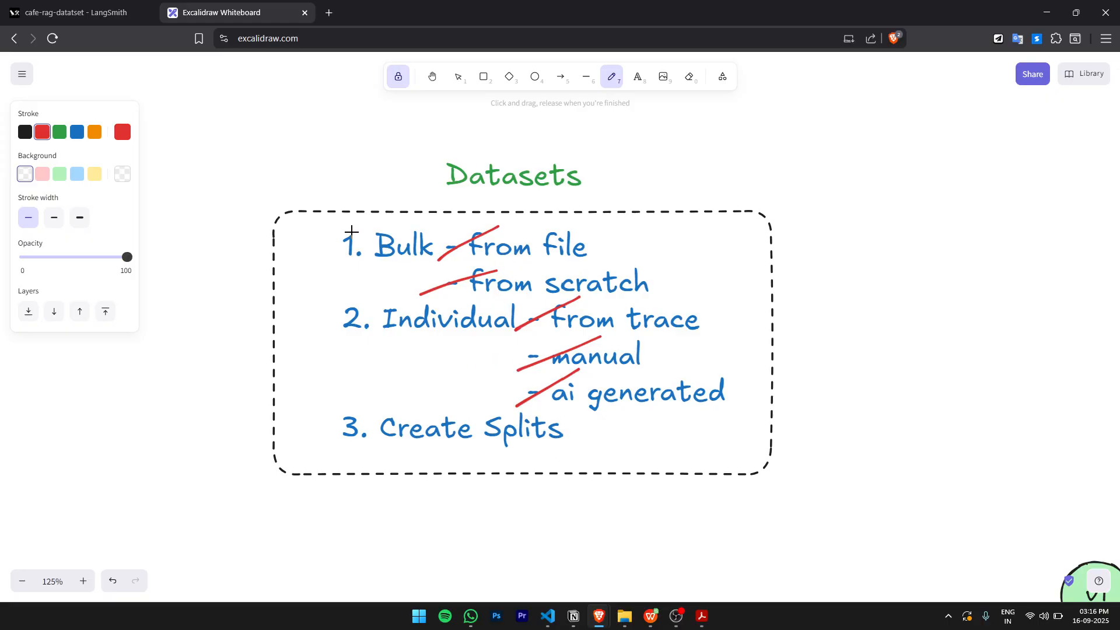
{"action": "mouse_move", "coordinate": [353, 228]}
{"action": "left_mouse_down"}
{"action": "mouse_move", "coordinate": [341, 267]}
{"action": "mouse_move", "coordinate": [318, 247]}
{"action": "left_mouse_up"}
{"action": "left_click_drag", "start_coordinate": [369, 301], "coordinate": [332, 301]}
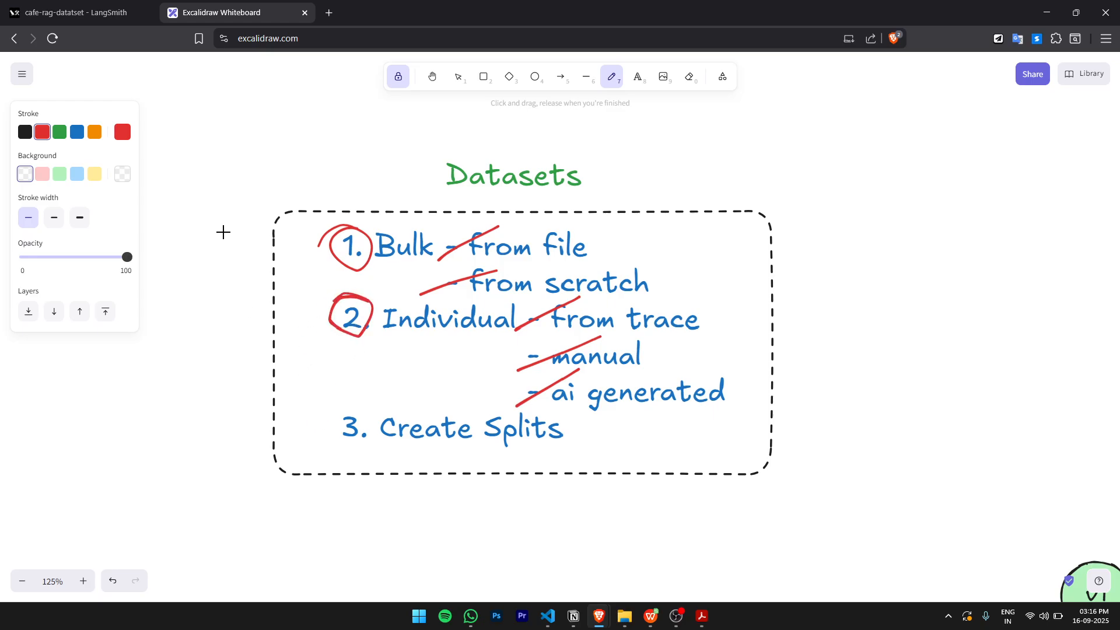
{"action": "left_click", "coordinate": [81, 13]}
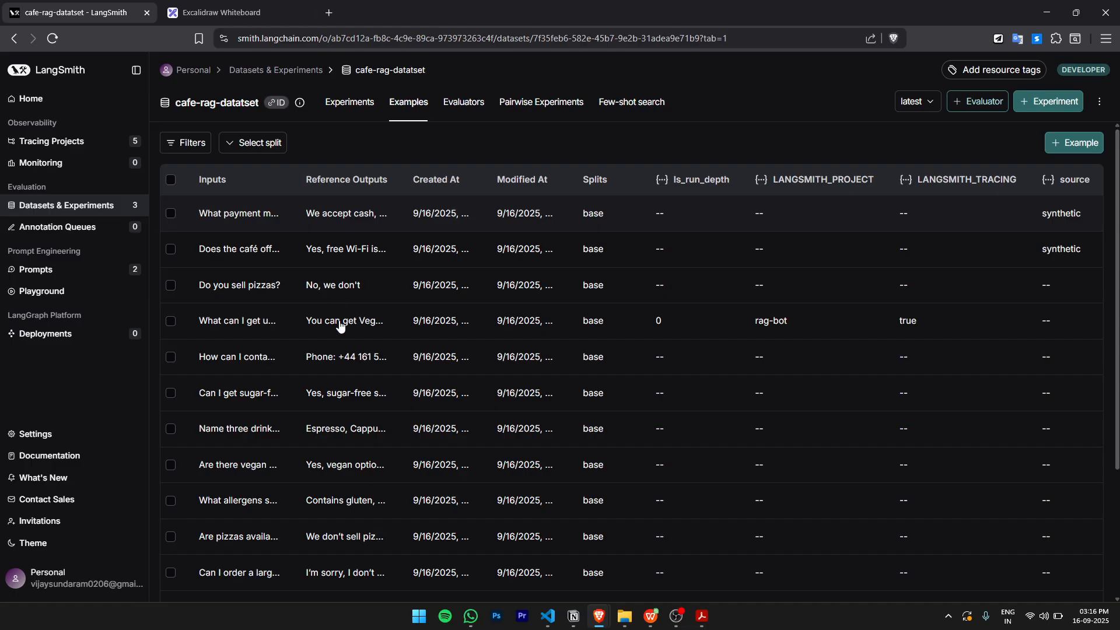
Add the first five examples of cafe-rag-datatset, from the payment methods to the contact question, to a new split named master-split
{"action": "scroll", "coordinate": [343, 361], "scroll_direction": "down", "scroll_amount": 3}
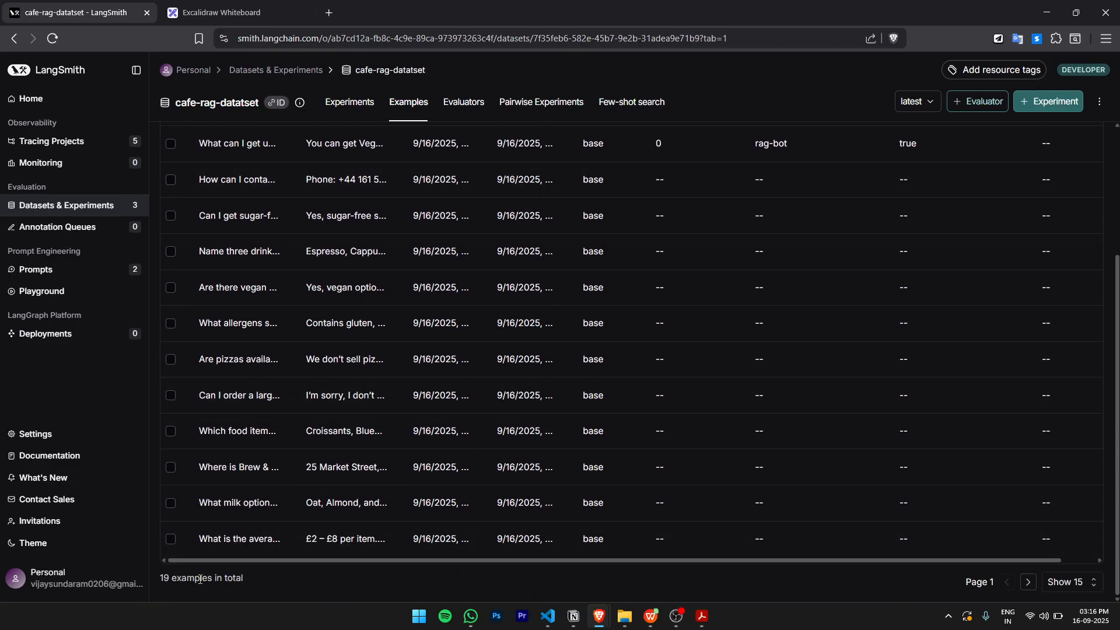
{"action": "scroll", "coordinate": [364, 449], "scroll_direction": "up", "scroll_amount": 3}
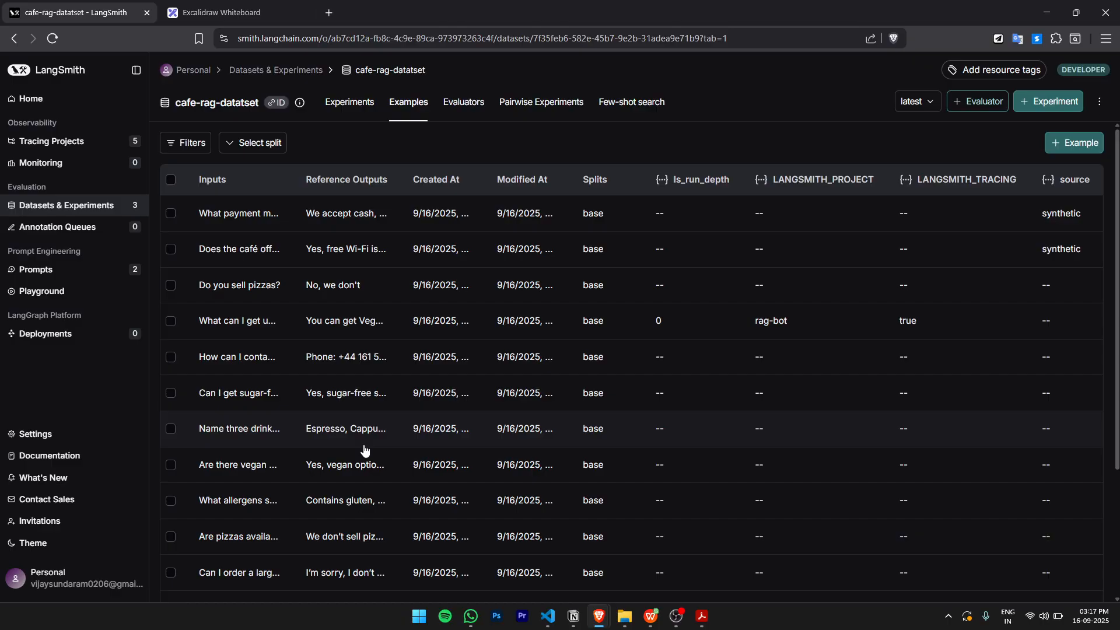
{"action": "left_click", "coordinate": [170, 213]}
{"action": "left_click", "coordinate": [170, 249]}
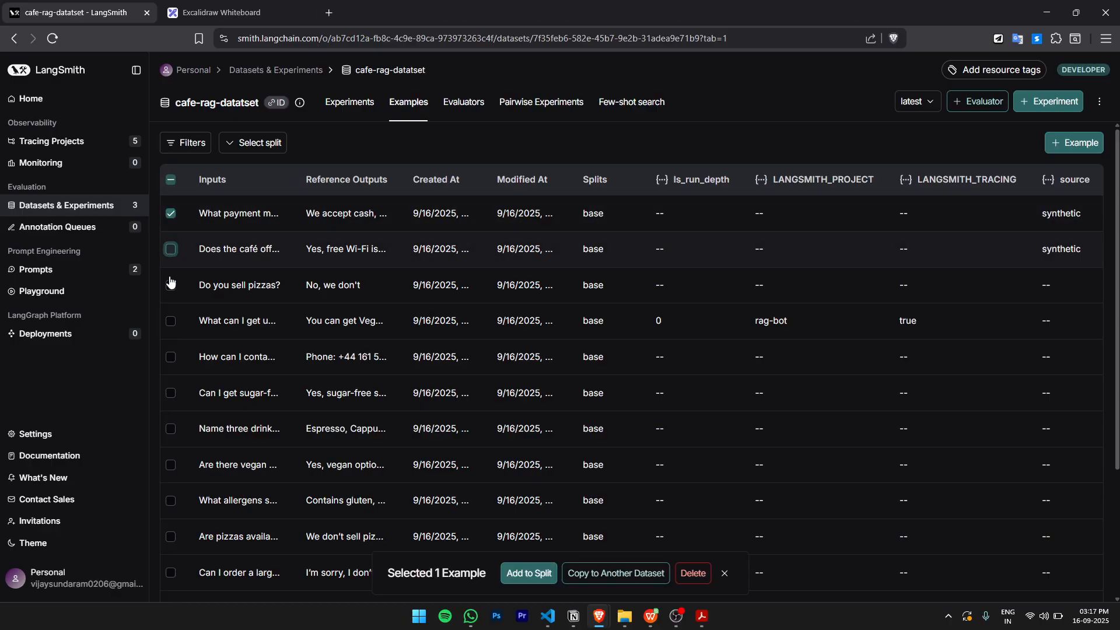
{"action": "left_click", "coordinate": [170, 285]}
{"action": "left_click", "coordinate": [170, 320]}
{"action": "left_click", "coordinate": [170, 356]}
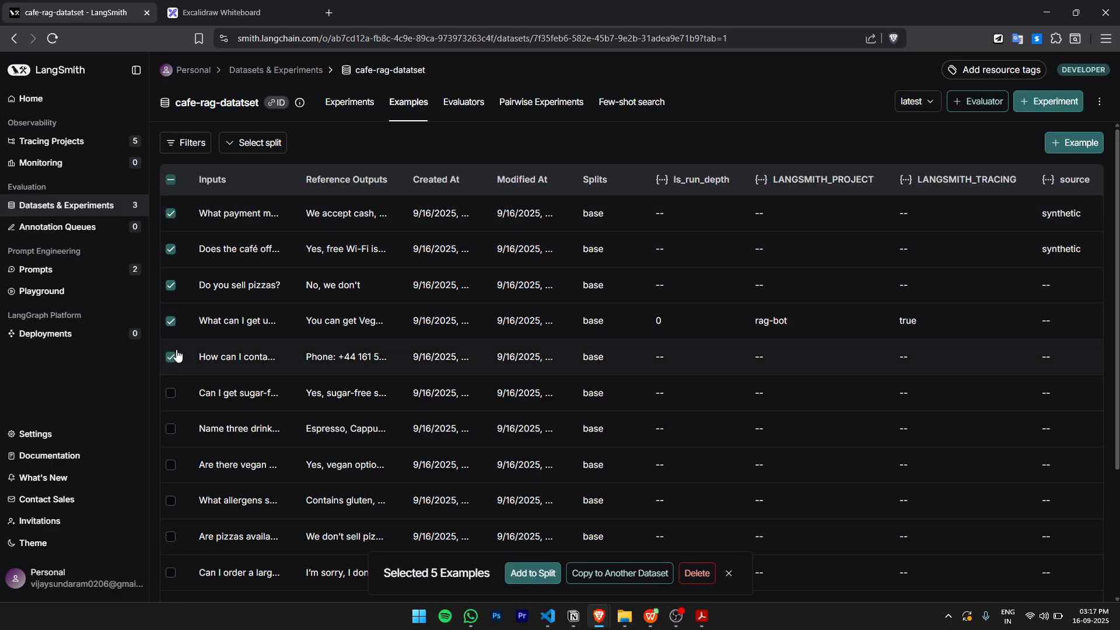
{"action": "left_click", "coordinate": [542, 582]}
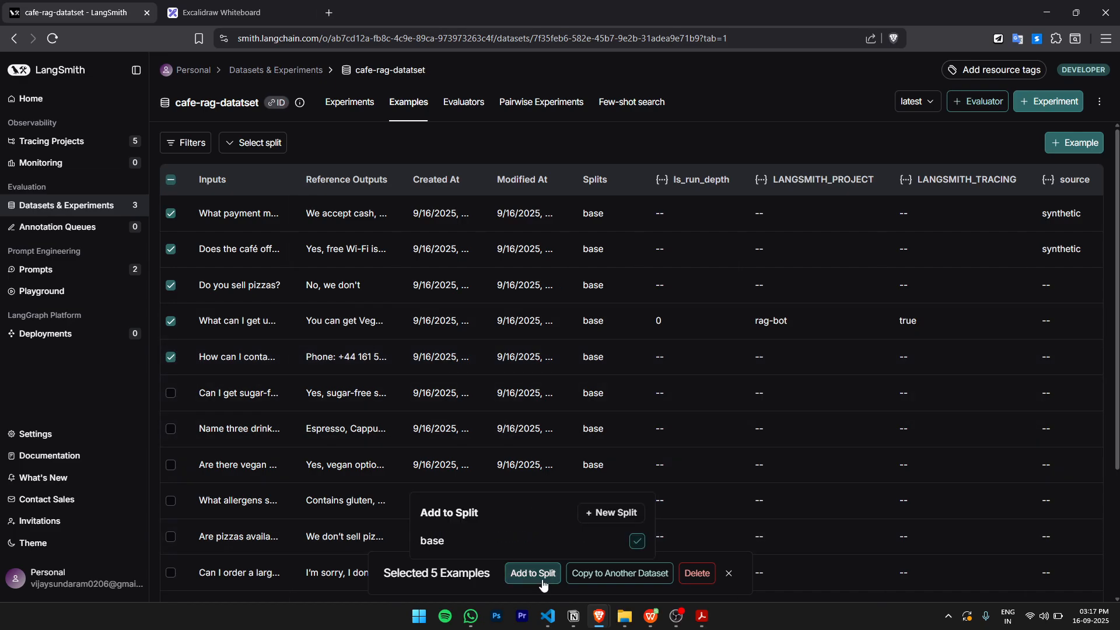
{"action": "left_click", "coordinate": [606, 512]}
{"action": "left_click", "coordinate": [543, 324]}
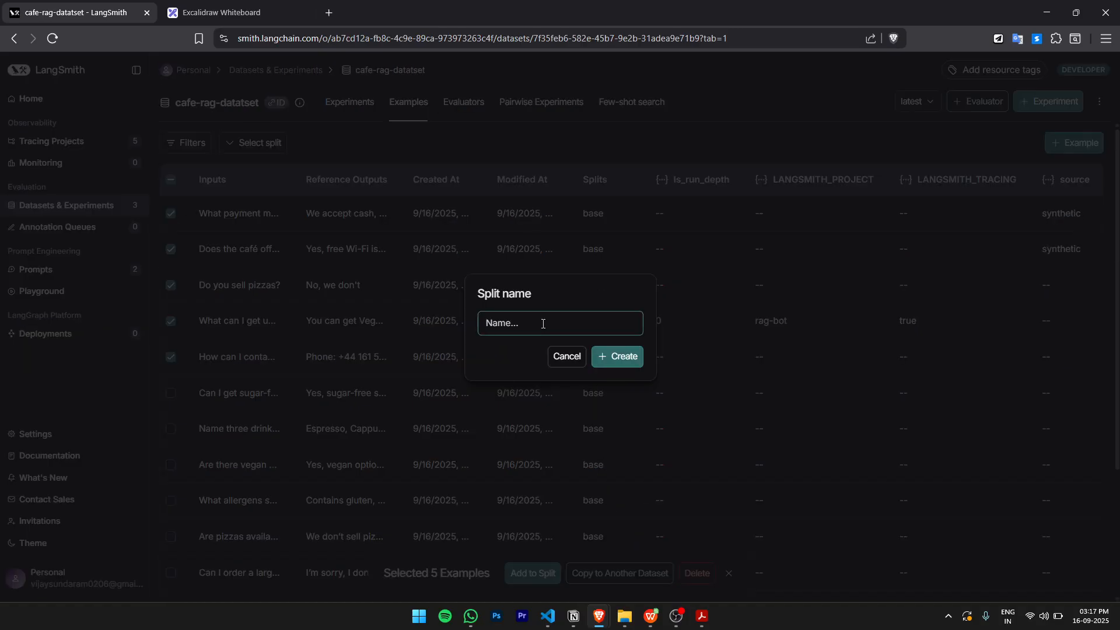
{"action": "type", "text": "master-split"}
{"action": "left_click", "coordinate": [615, 356]}
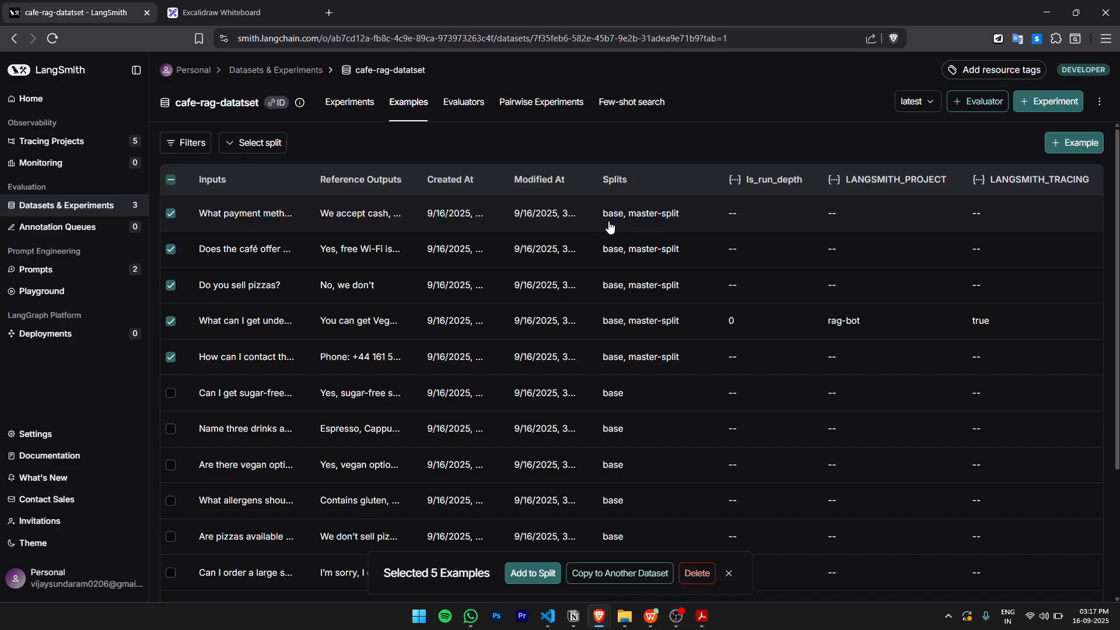
Filter the examples to show only master-split and clear the row selection without deleting any examples
{"action": "left_click", "coordinate": [269, 143]}
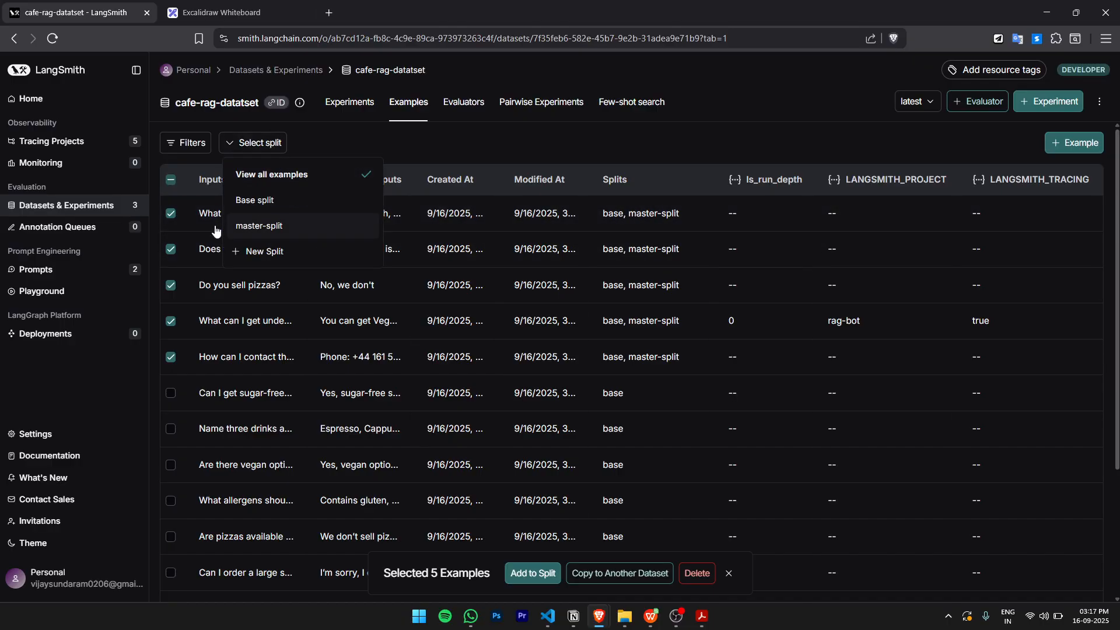
{"action": "left_click", "coordinate": [258, 226]}
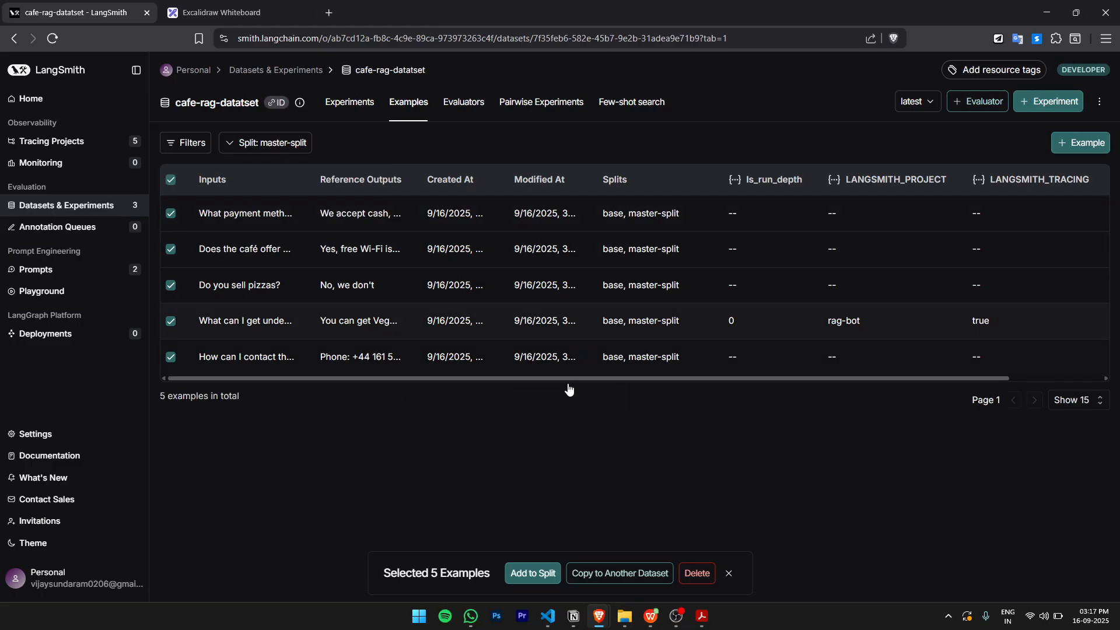
{"action": "left_click", "coordinate": [697, 572]}
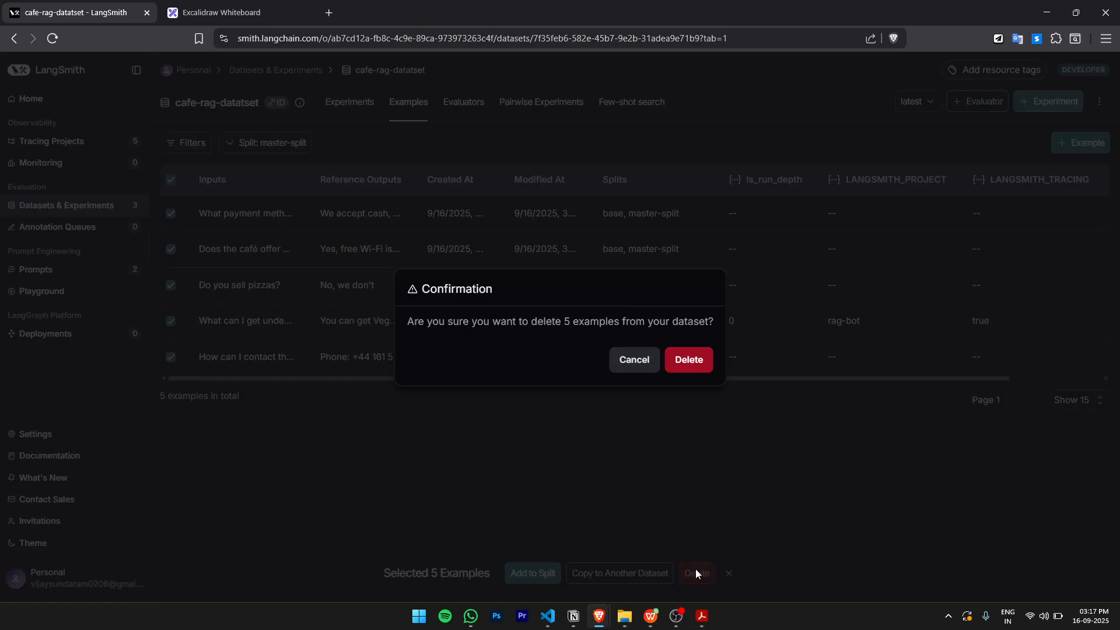
{"action": "left_click", "coordinate": [631, 360]}
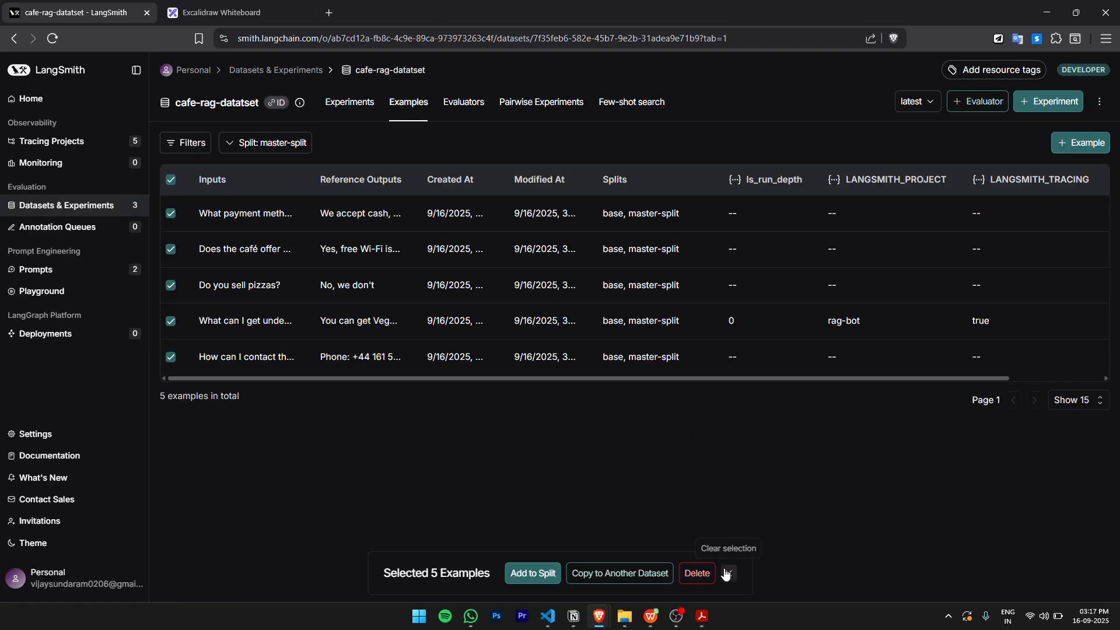
{"action": "left_click", "coordinate": [727, 573]}
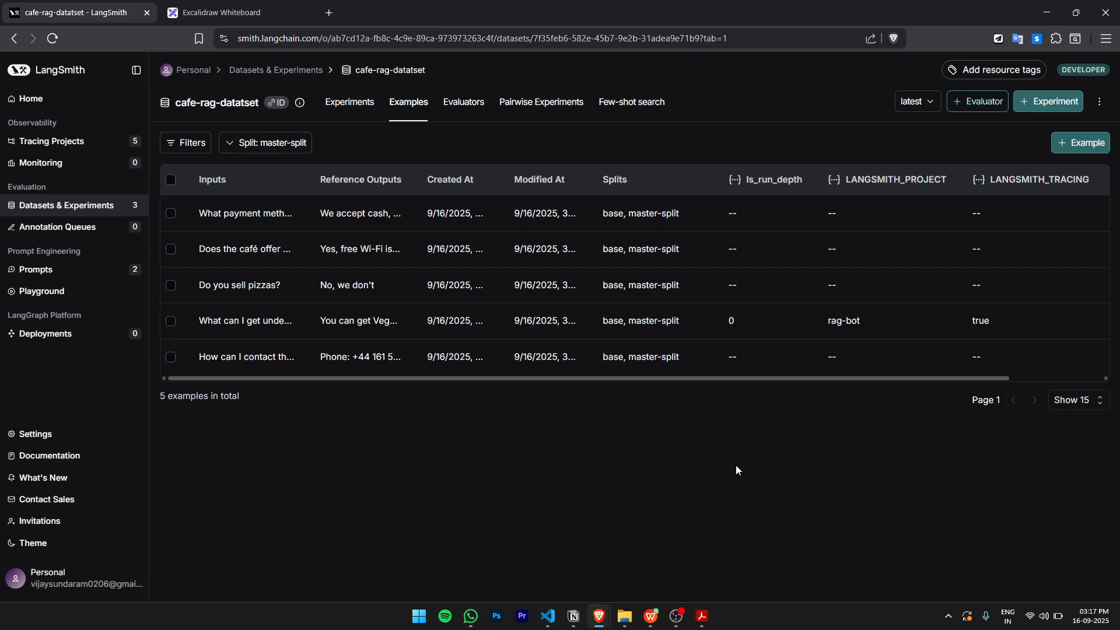
Switch the examples view to the Base split and review which splits its examples belong to
{"action": "left_click", "coordinate": [285, 144]}
{"action": "left_click", "coordinate": [270, 200]}
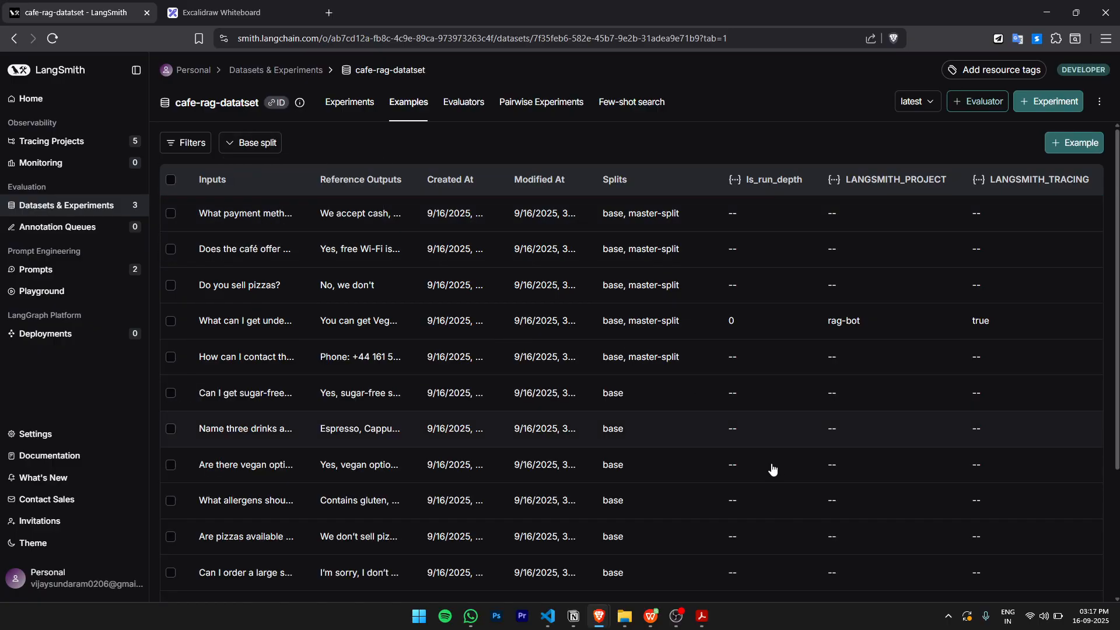
{"action": "scroll", "coordinate": [532, 395], "scroll_direction": "down", "scroll_amount": 3}
{"action": "scroll", "coordinate": [533, 393], "scroll_direction": "up", "scroll_amount": 3}
{"action": "scroll", "coordinate": [559, 371], "scroll_direction": "down", "scroll_amount": 3}
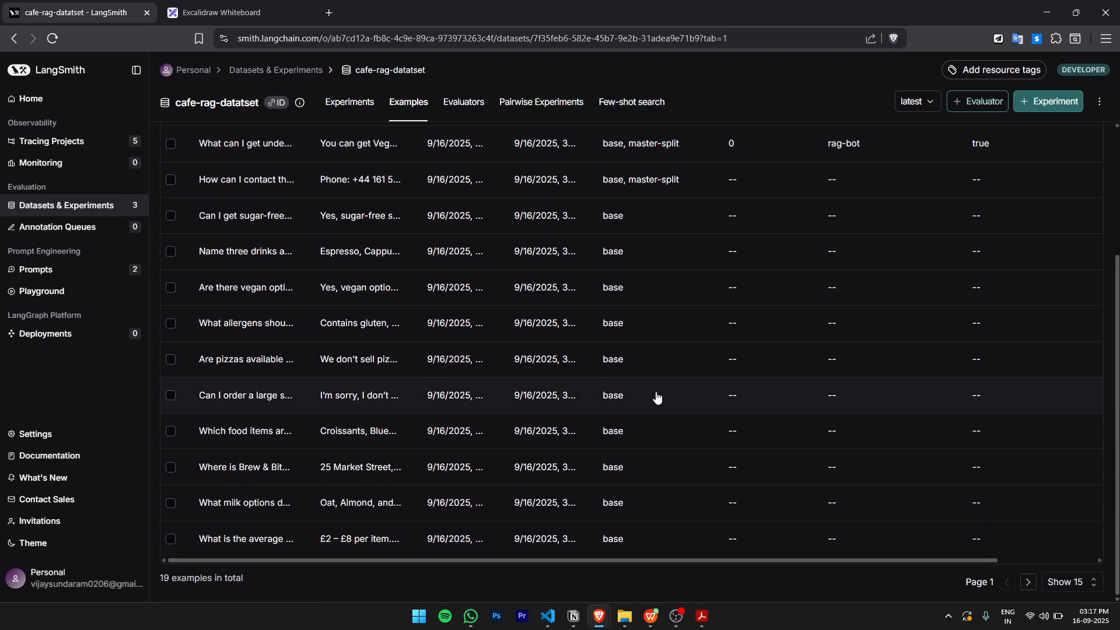
{"action": "scroll", "coordinate": [658, 374], "scroll_direction": "up", "scroll_amount": 3}
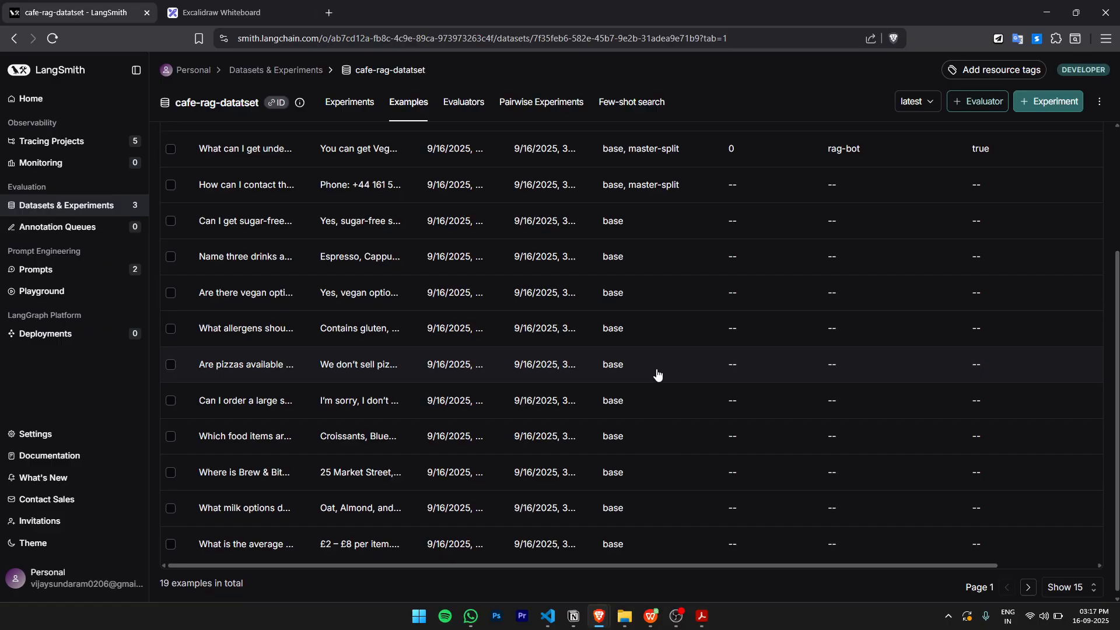